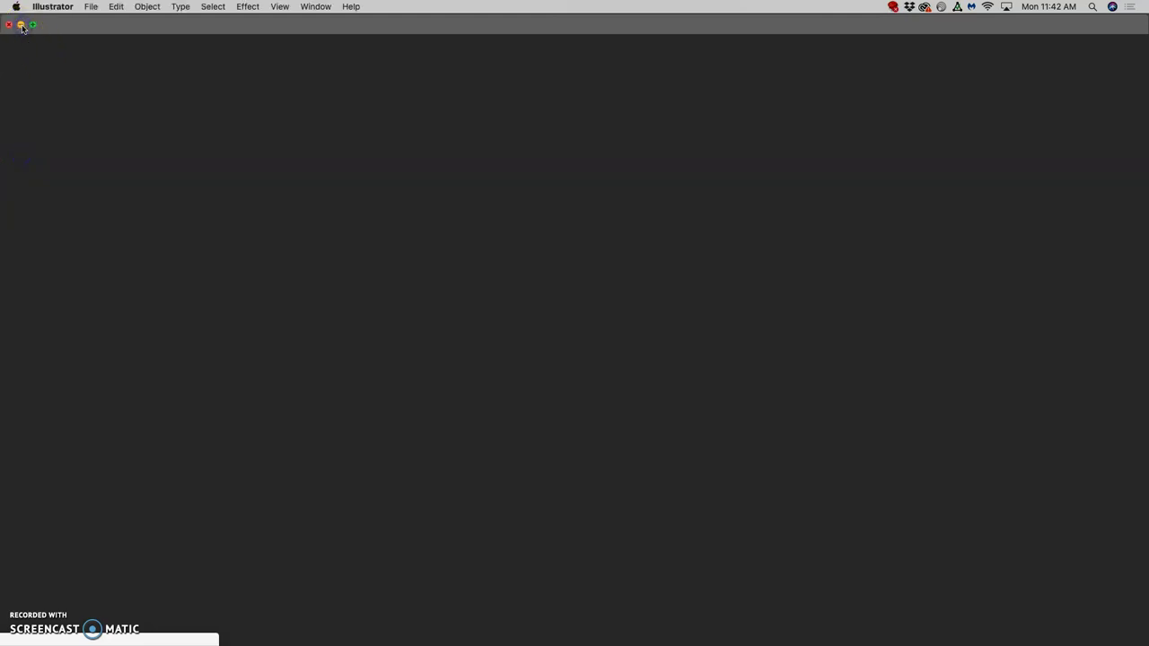
Step: Bring Chrome forward and set the Alamo Colleges portal's Select Term to Fall 2021
left_click(22, 25)
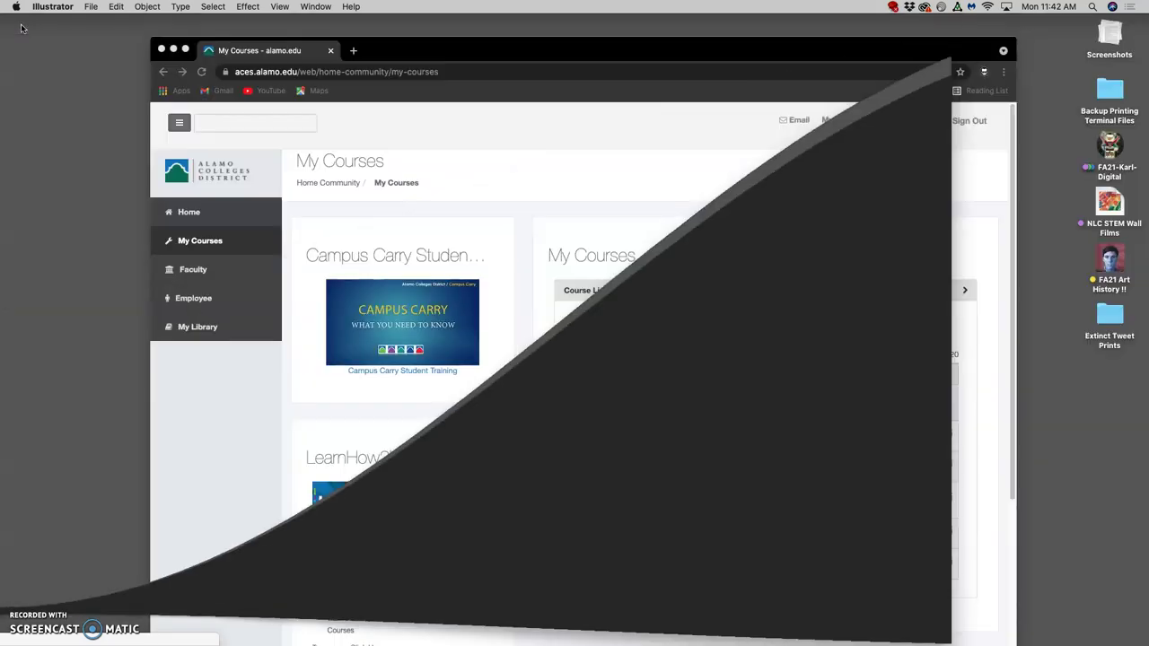
left_click(688, 187)
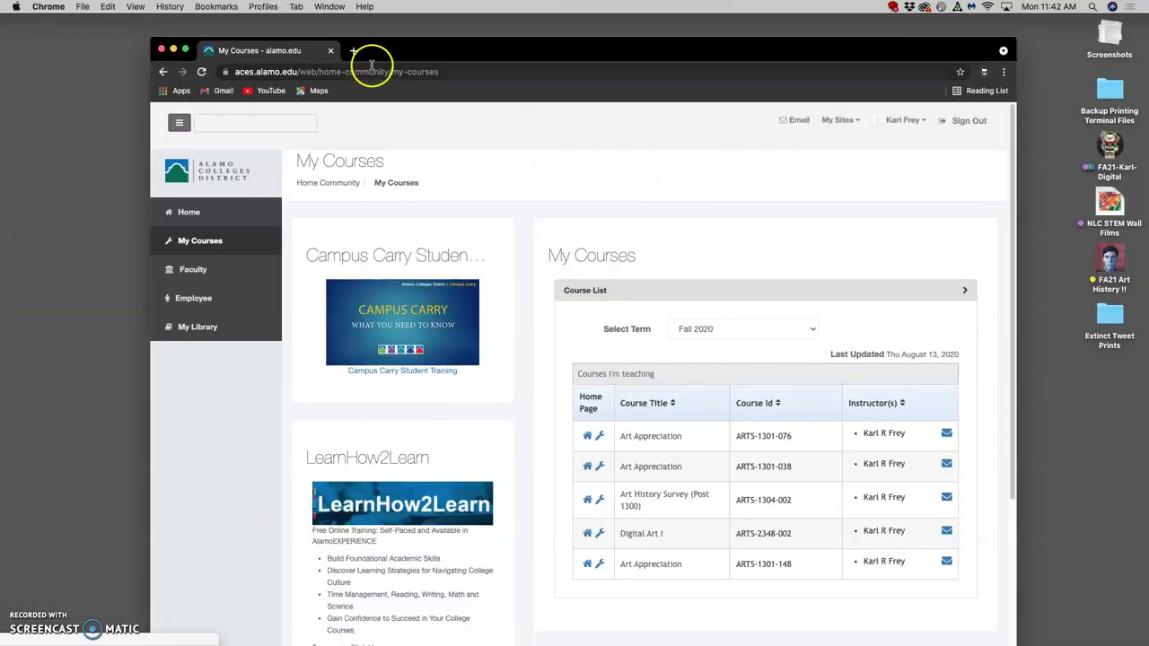
left_click(723, 329)
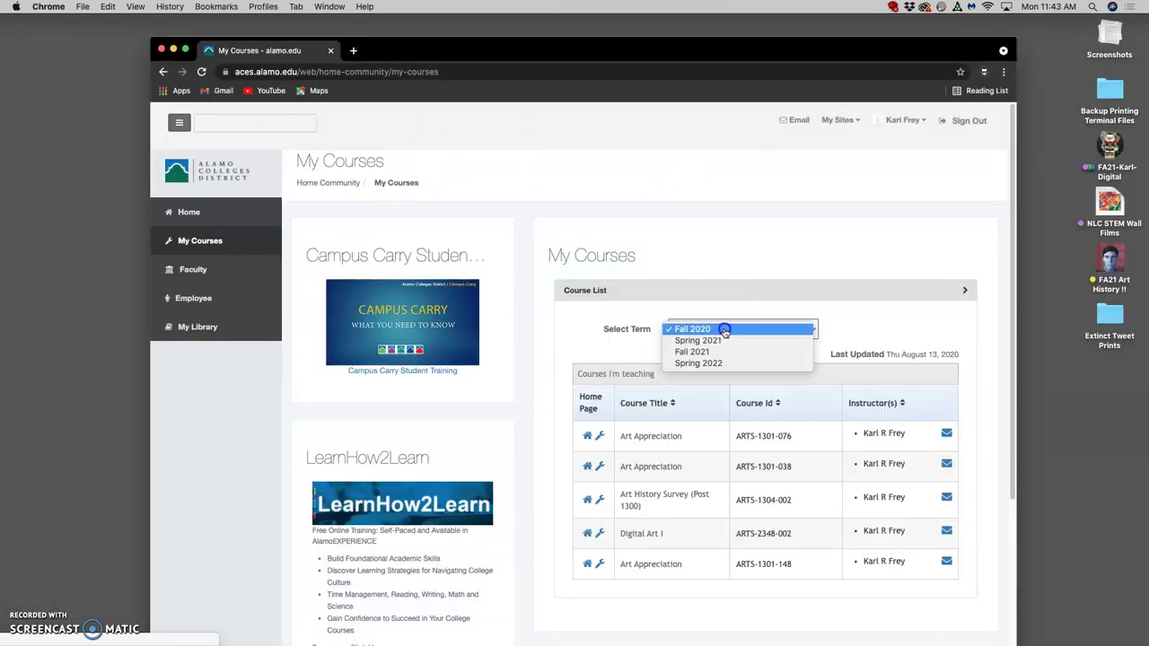
left_click(719, 344)
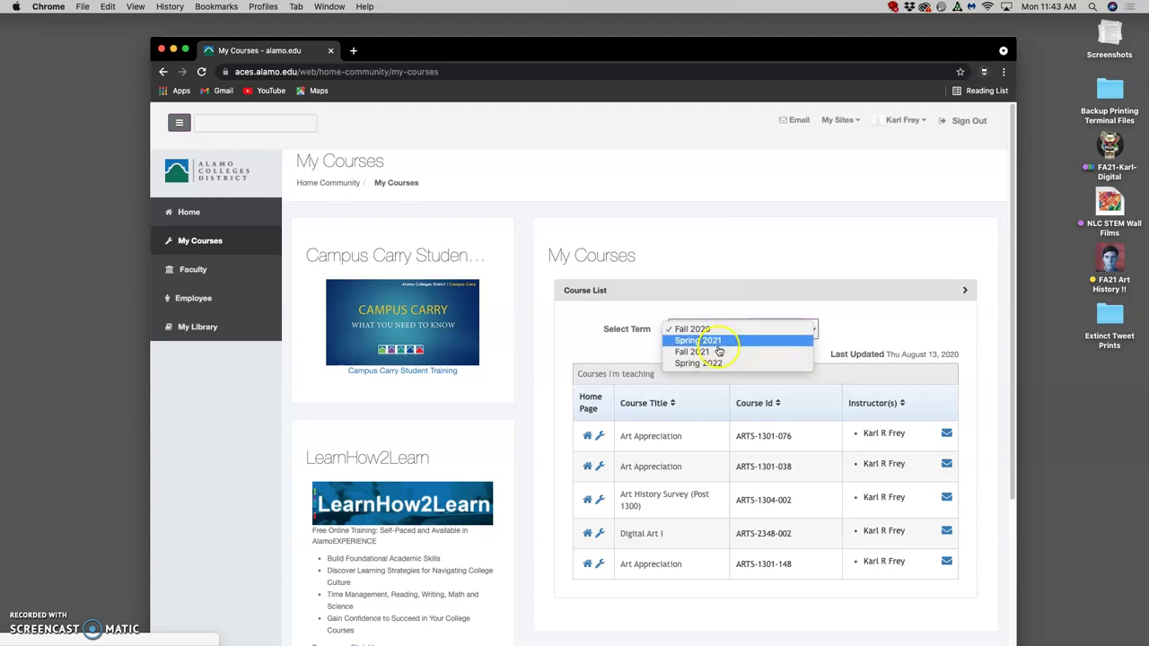
left_click(718, 351)
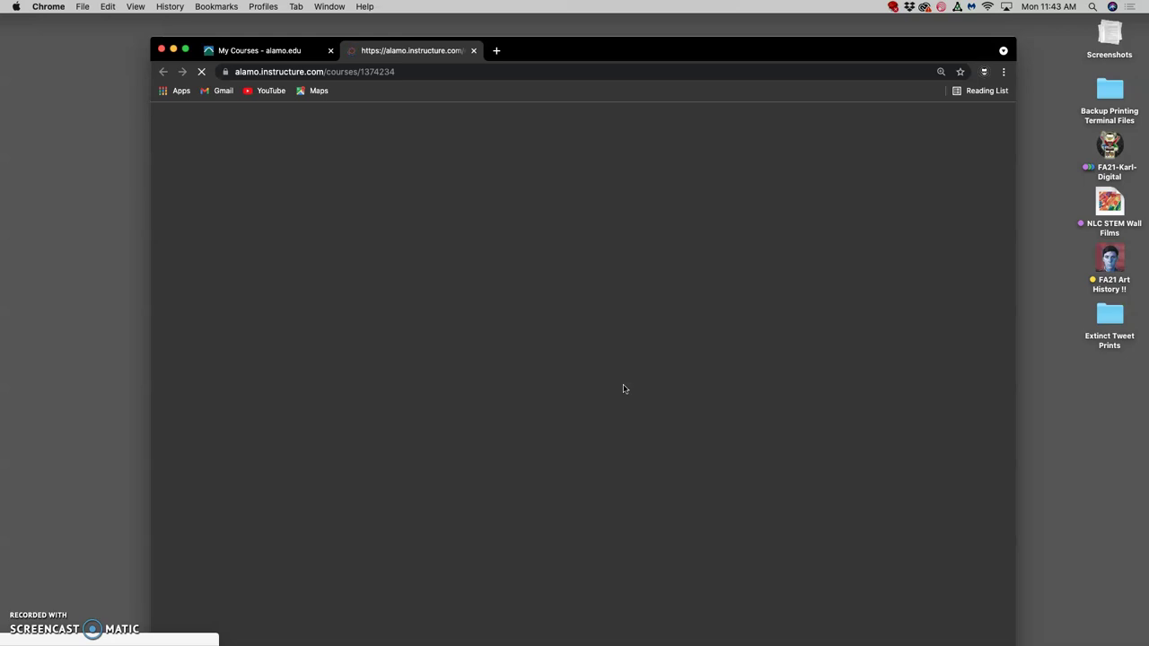
left_click_drag(675, 56, 665, 33)
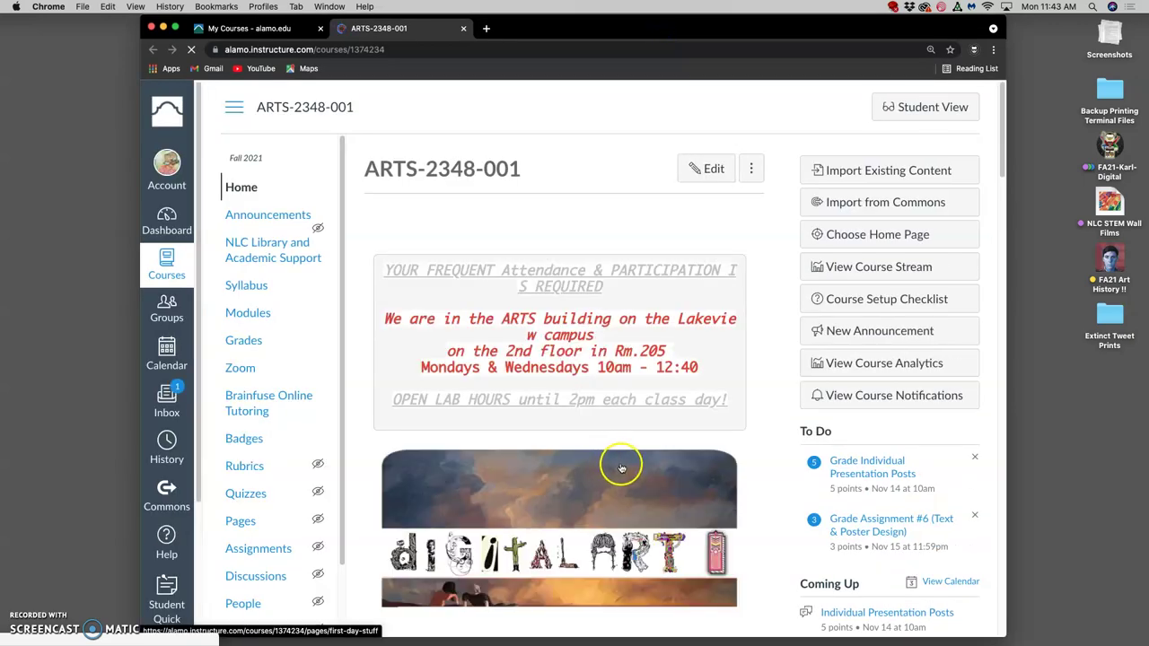
Step: Scroll the Assignment Sheets page to Assignment #6 and open its 'POST HERE!' discussion
scroll(622, 468, "down", 1)
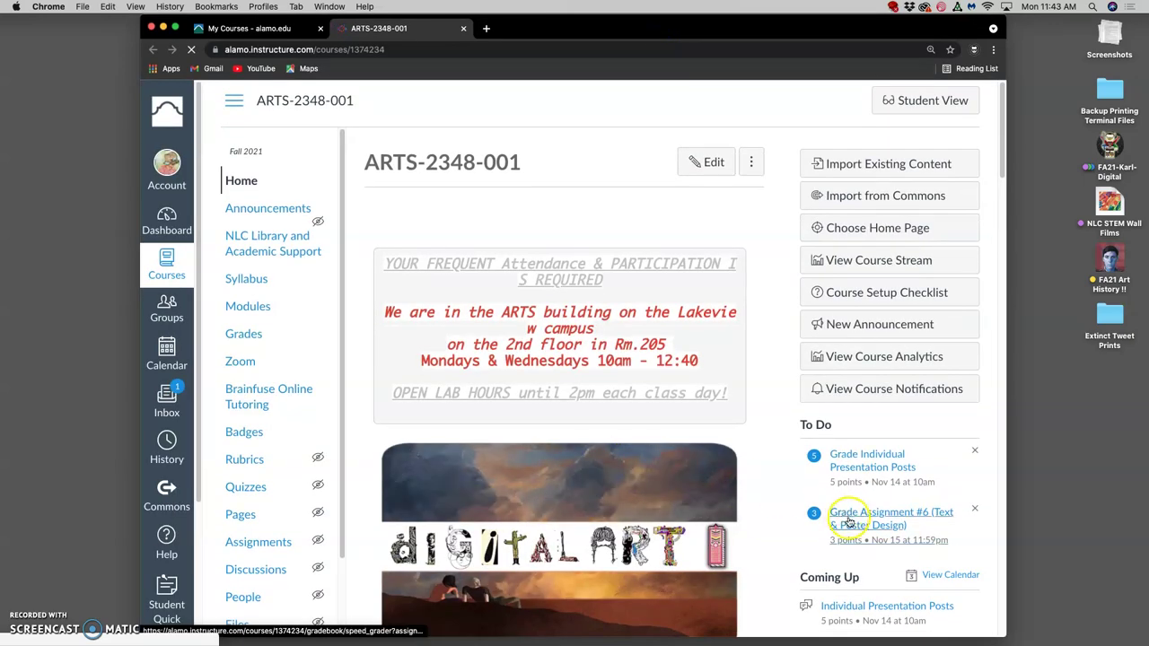
scroll(638, 514, "down", 10)
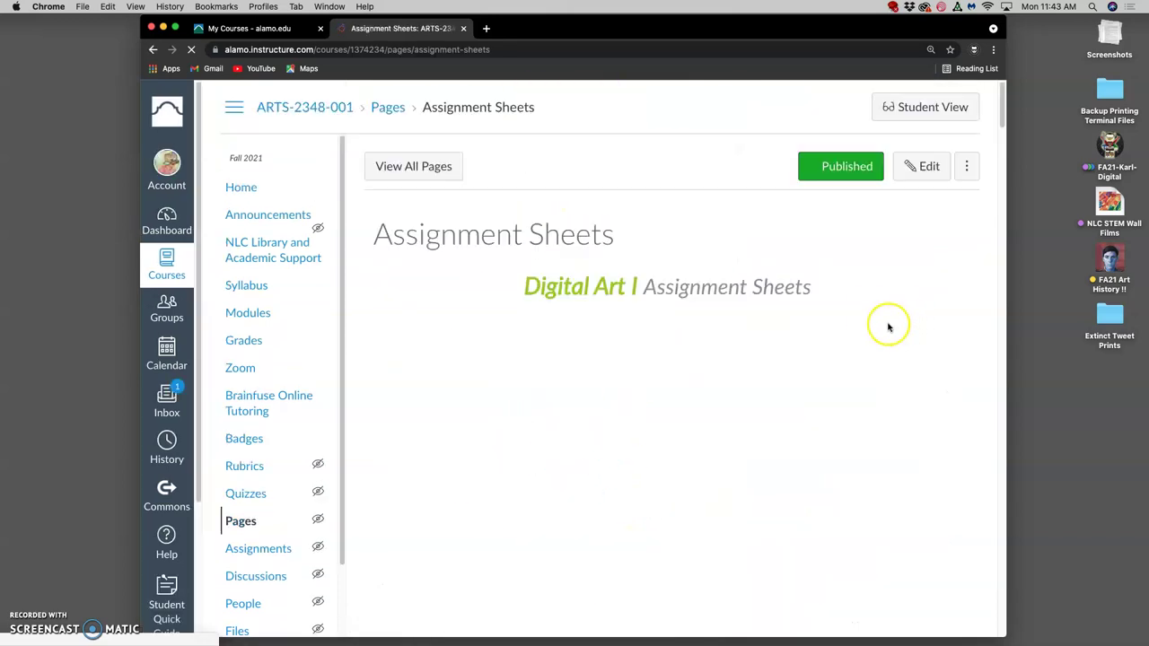
scroll(723, 326, "down", 3)
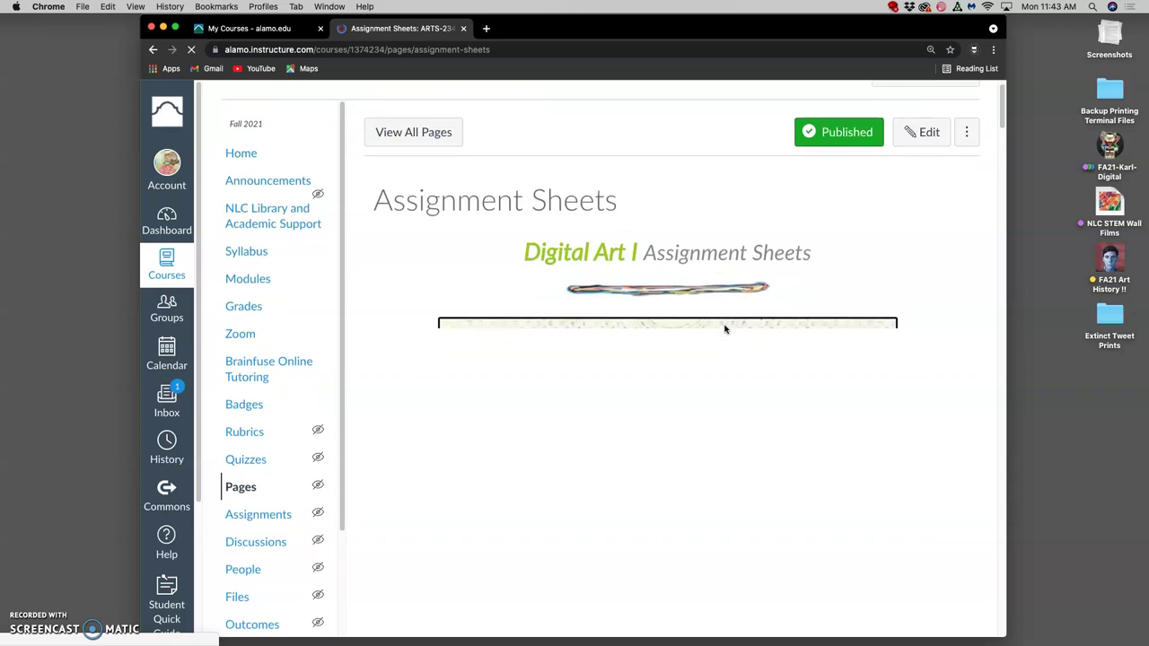
scroll(726, 329, "down", 10)
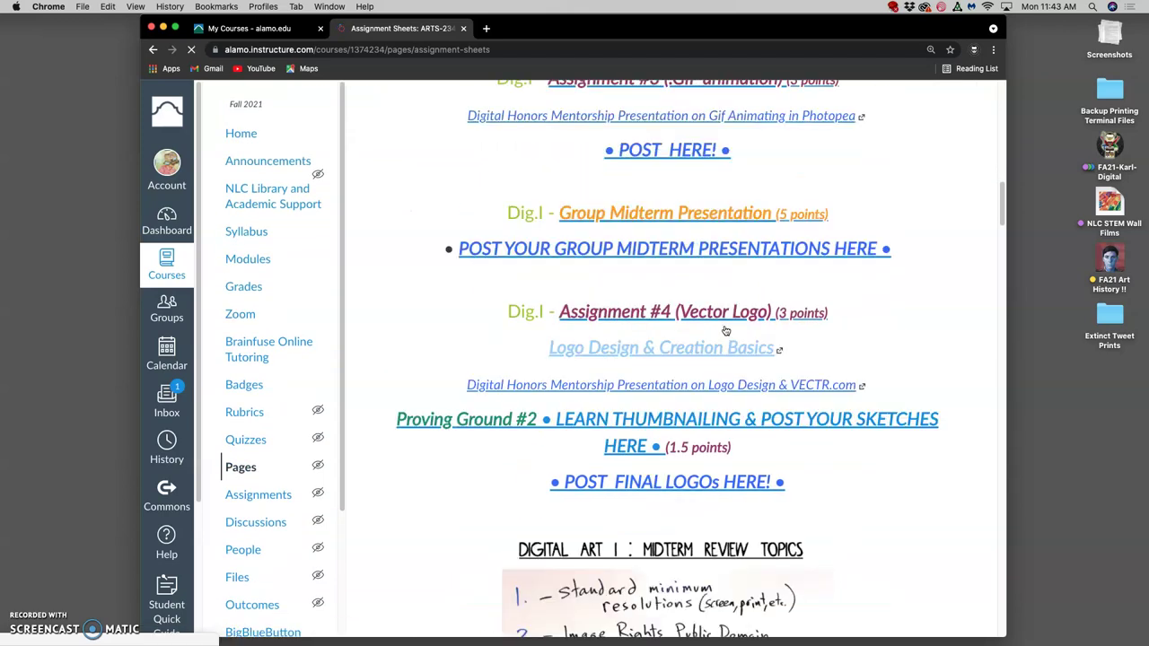
scroll(766, 331, "up", 2)
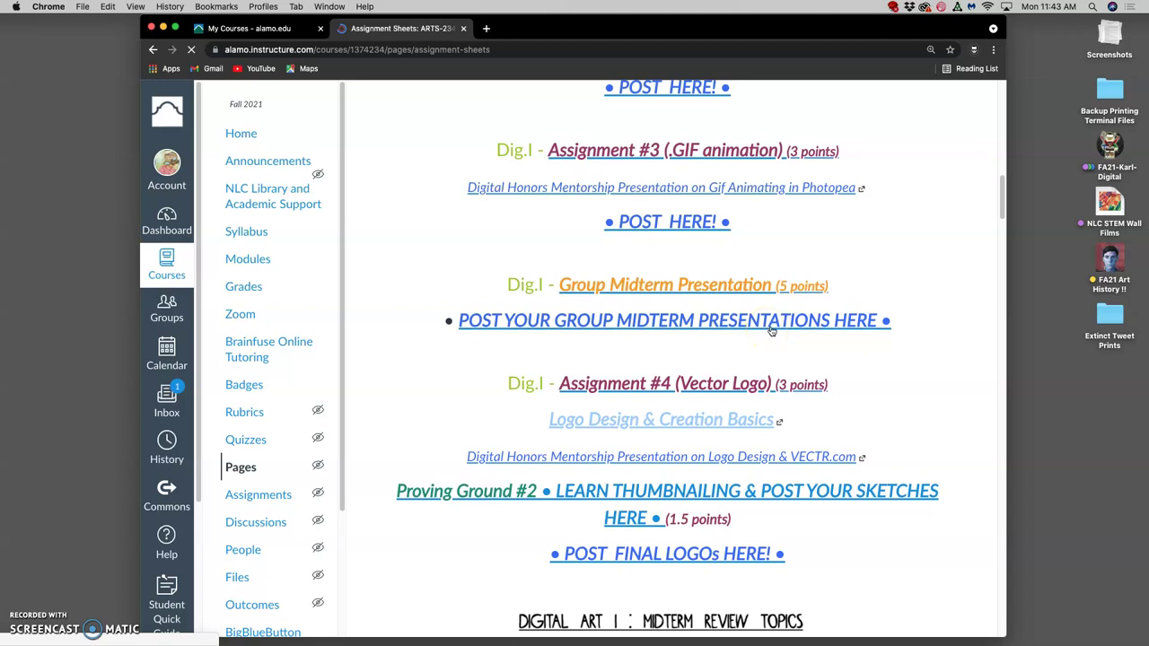
scroll(684, 404, "down", 6)
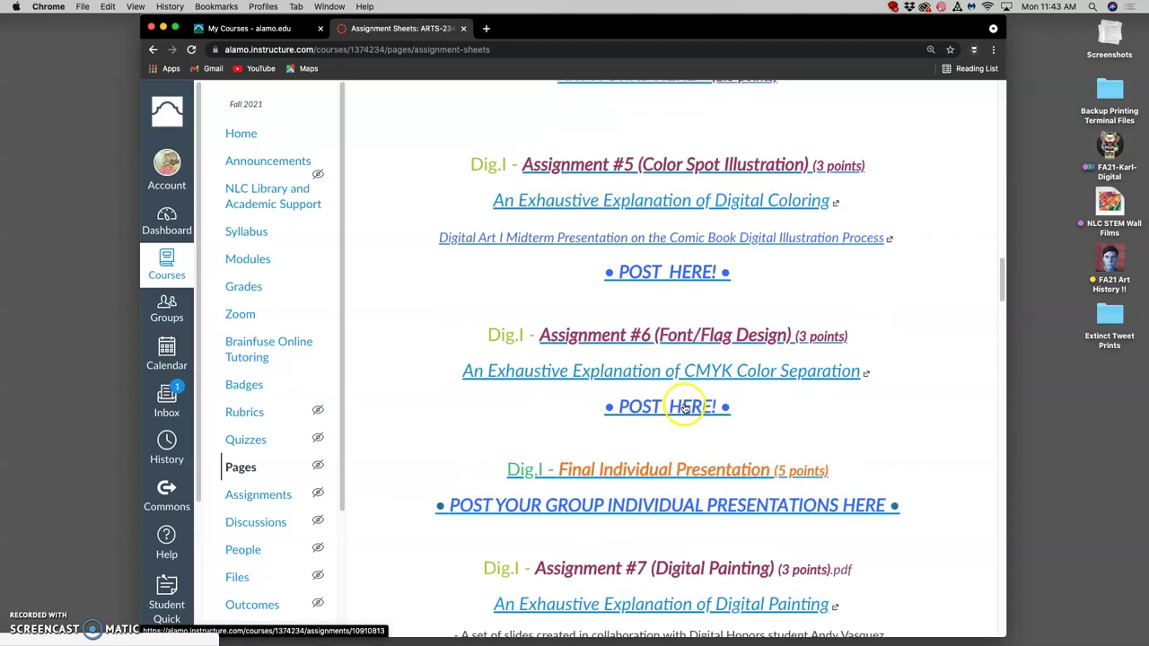
left_click(685, 406)
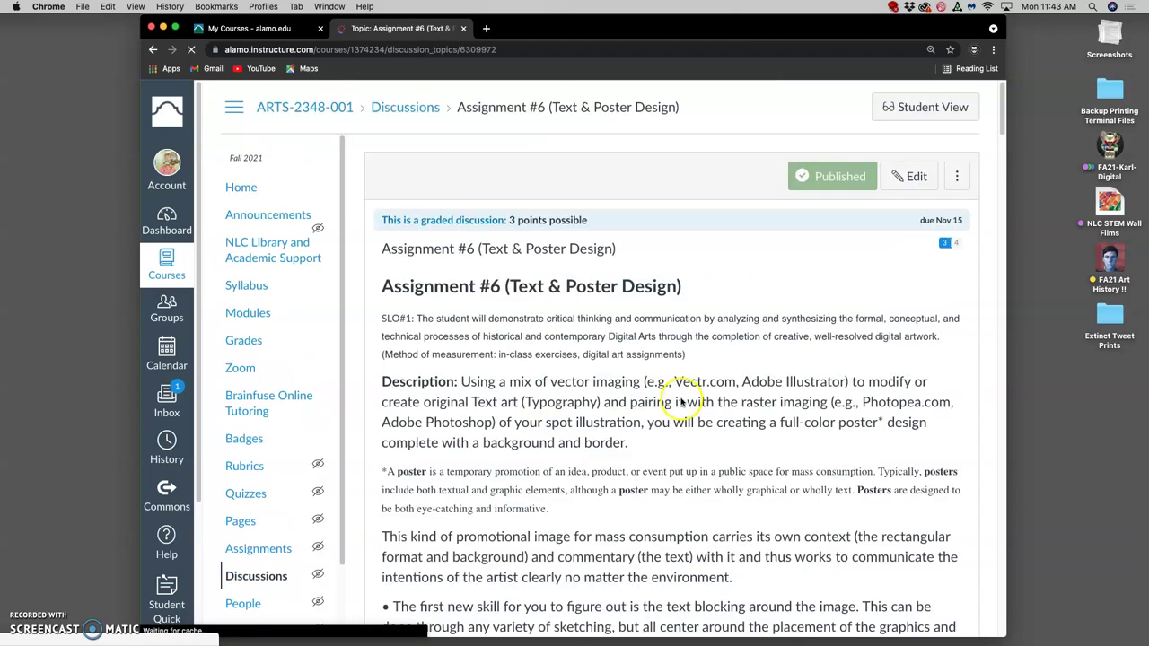
Step: Scroll past the inspiration posters and rubric to the KEEN GAMING past student example
scroll(679, 404, "down", 10)
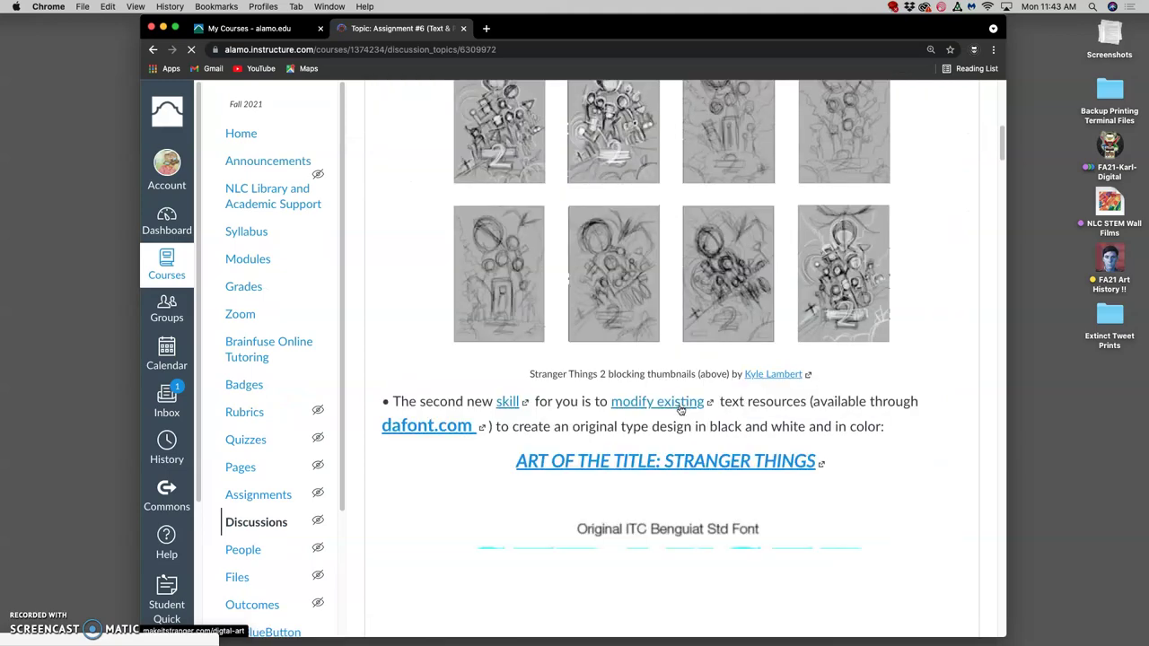
scroll(679, 409, "down", 15)
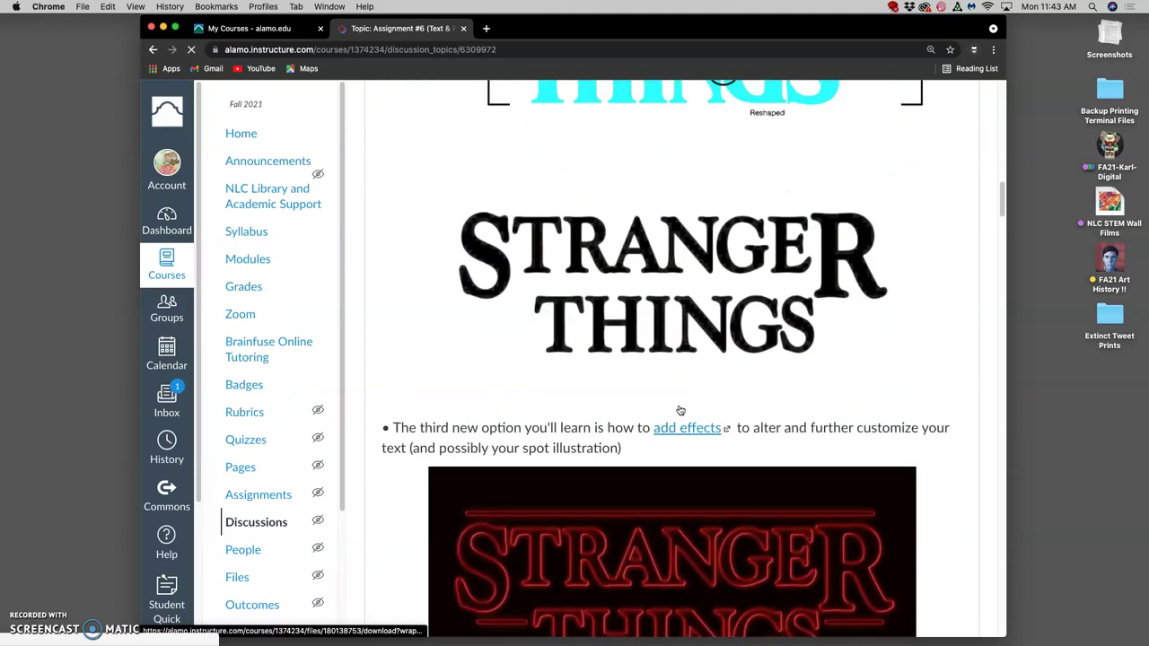
scroll(680, 410, "down", 15)
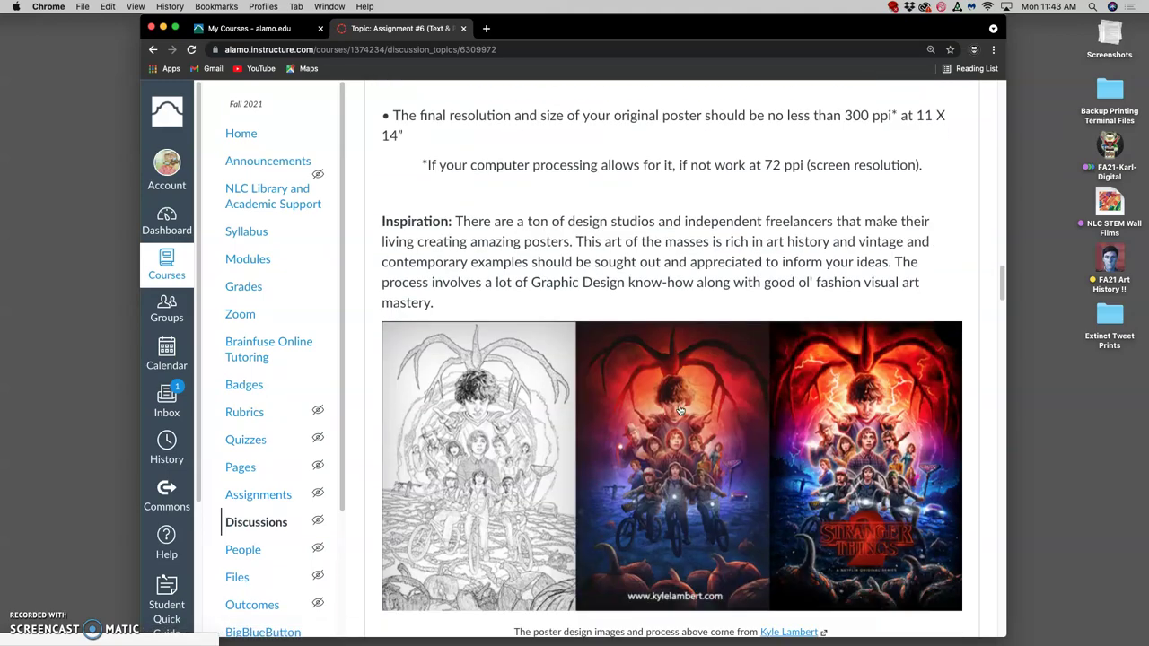
scroll(680, 410, "down", 5)
scroll(680, 410, "down", 3)
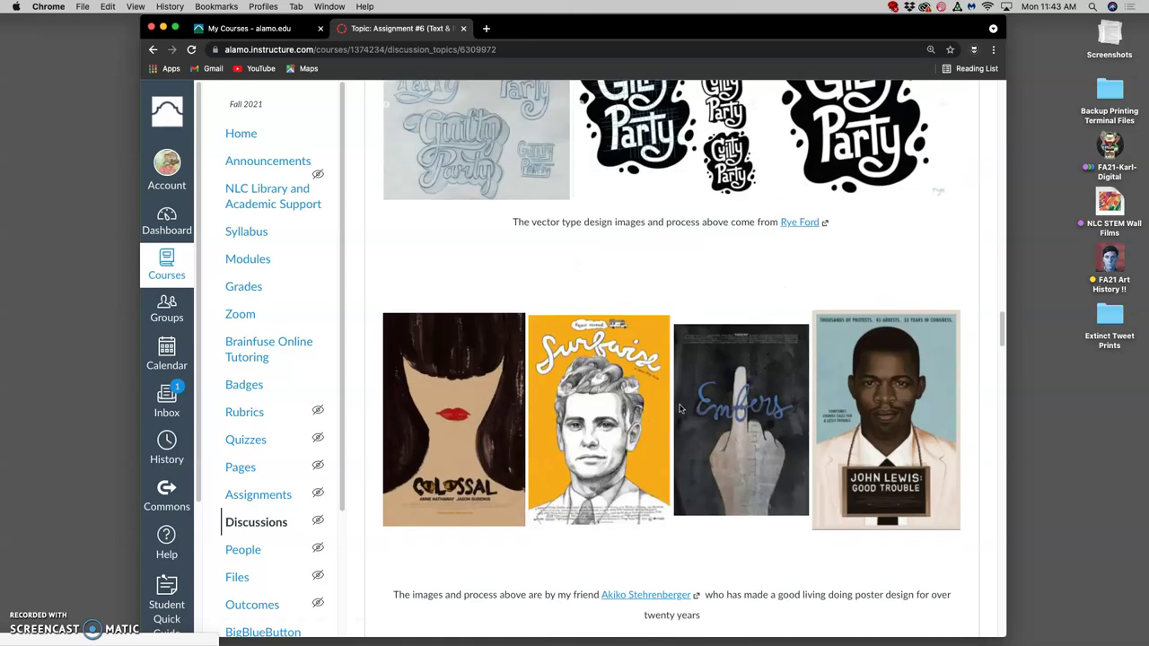
left_click(590, 409)
scroll(646, 460, "down", 9)
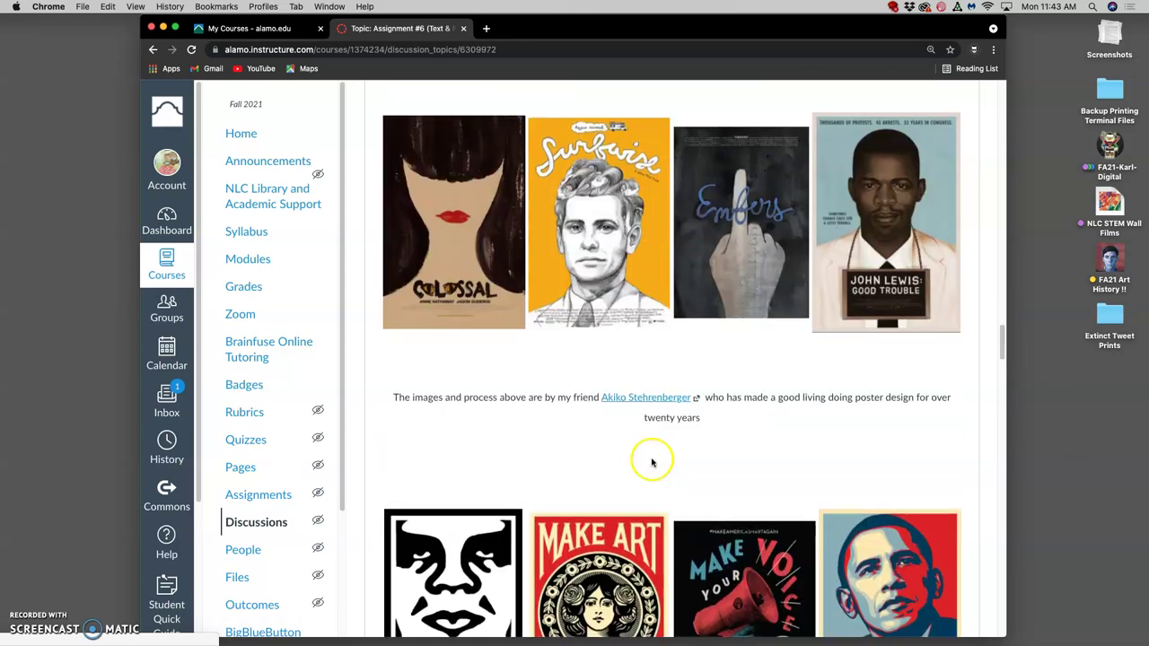
scroll(650, 456, "down", 12)
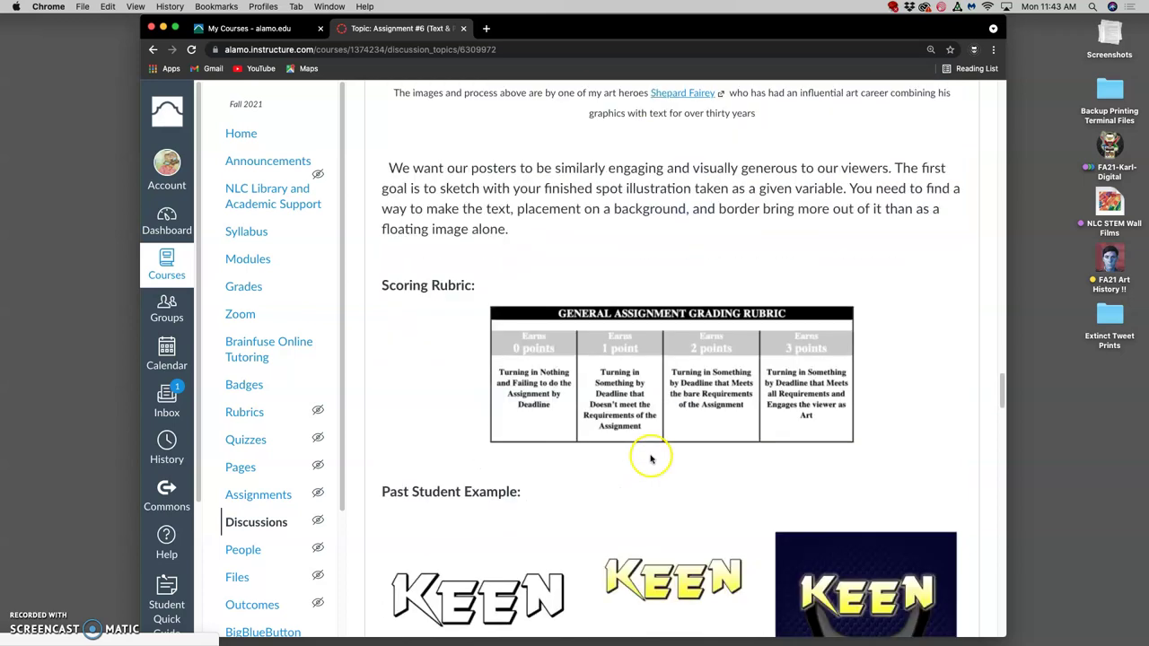
scroll(651, 457, "down", 1)
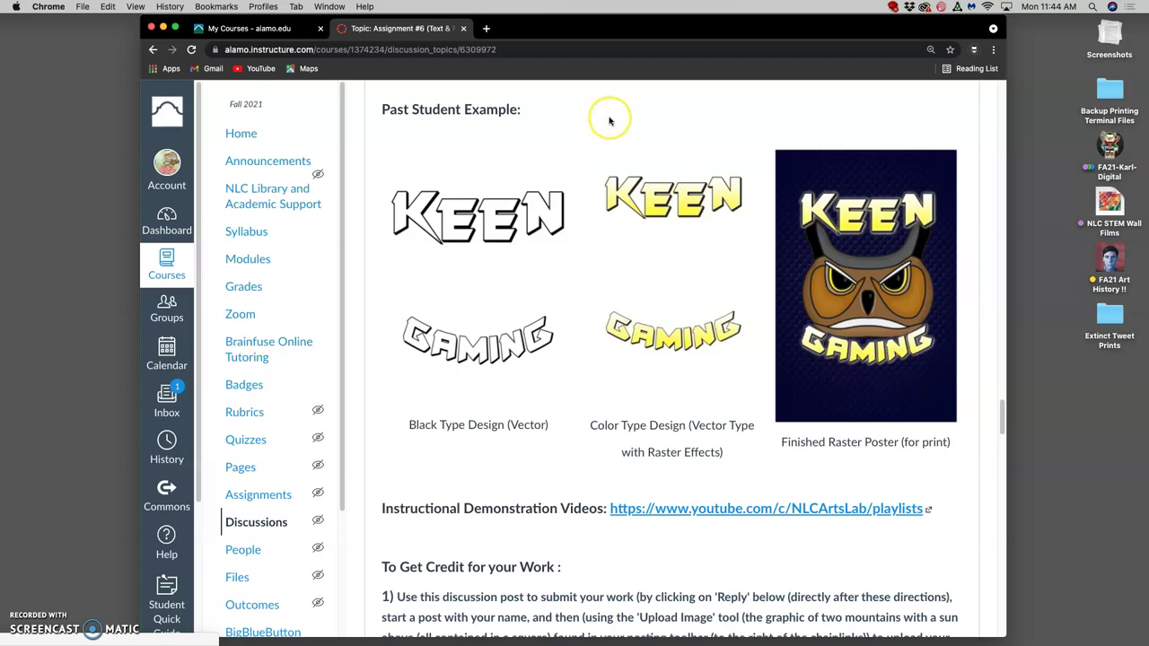
Step: Search Google for 'Netflix key art' in a new tab and show image results
left_click(487, 30)
type("Ne")
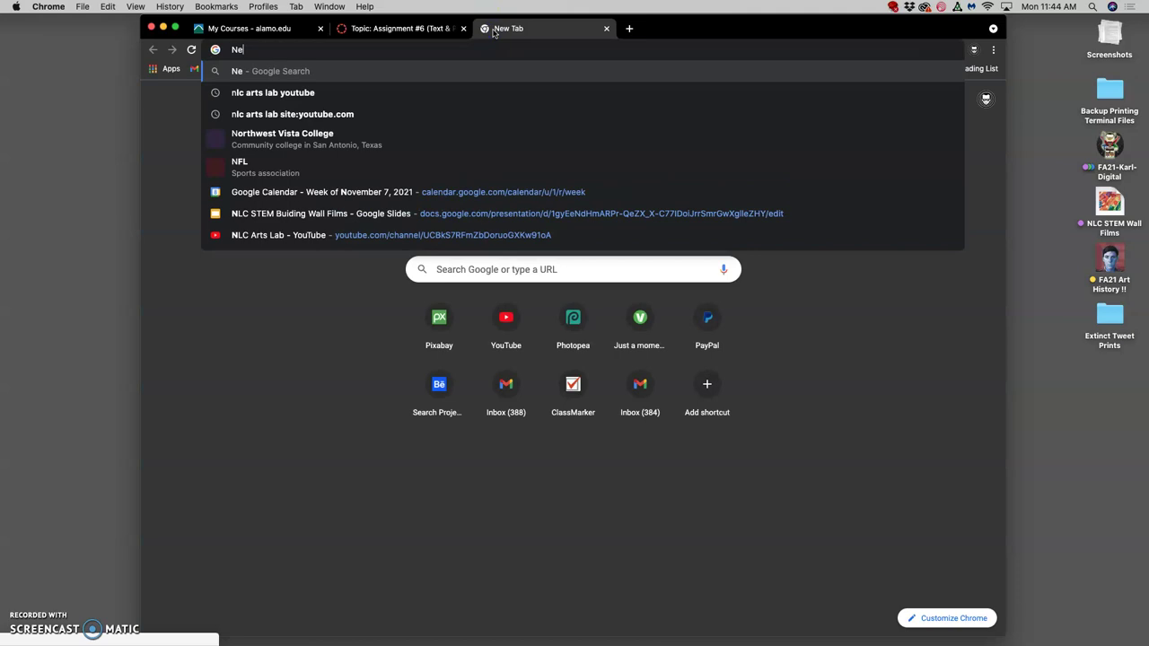
type("tflix key art")
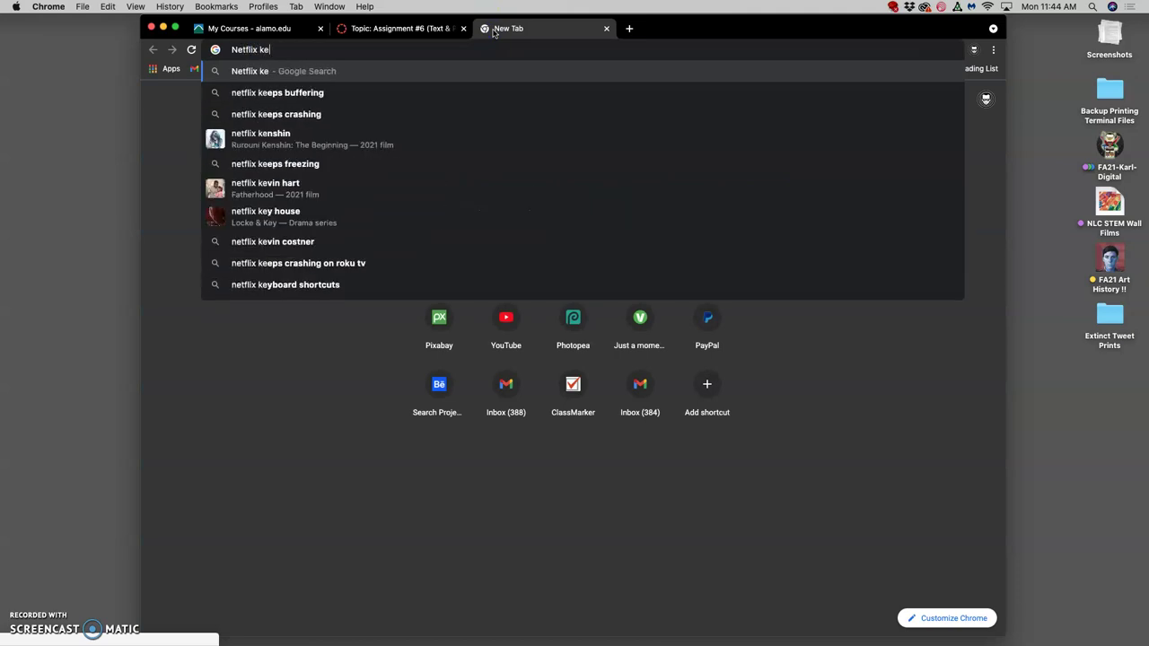
key("Return")
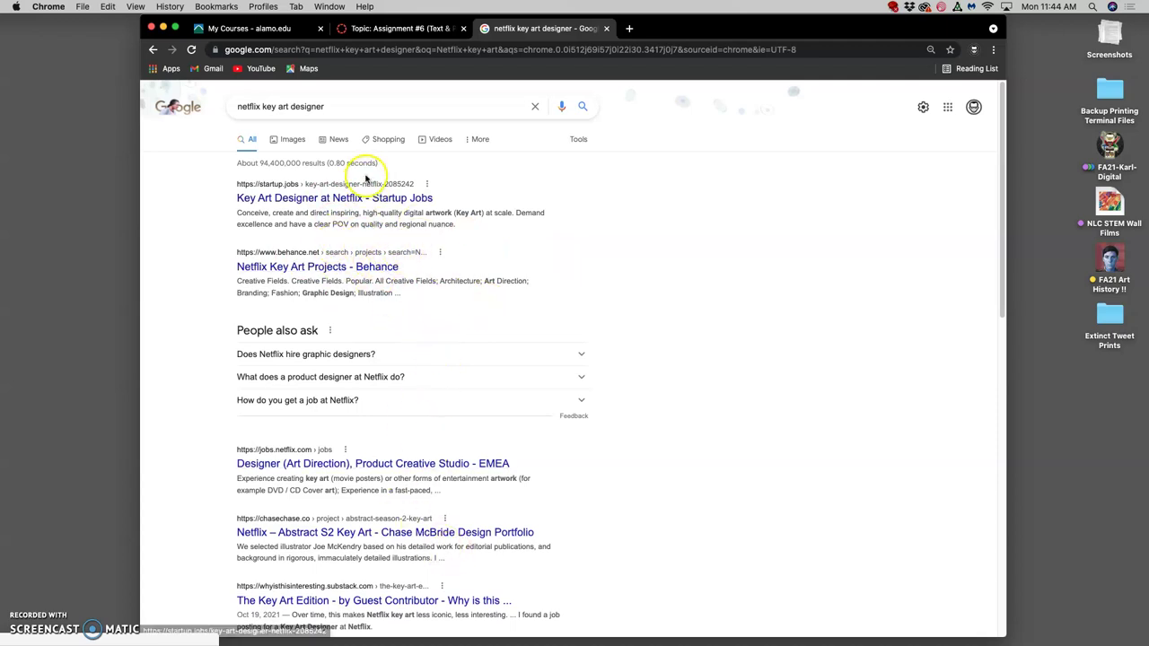
left_click(298, 142)
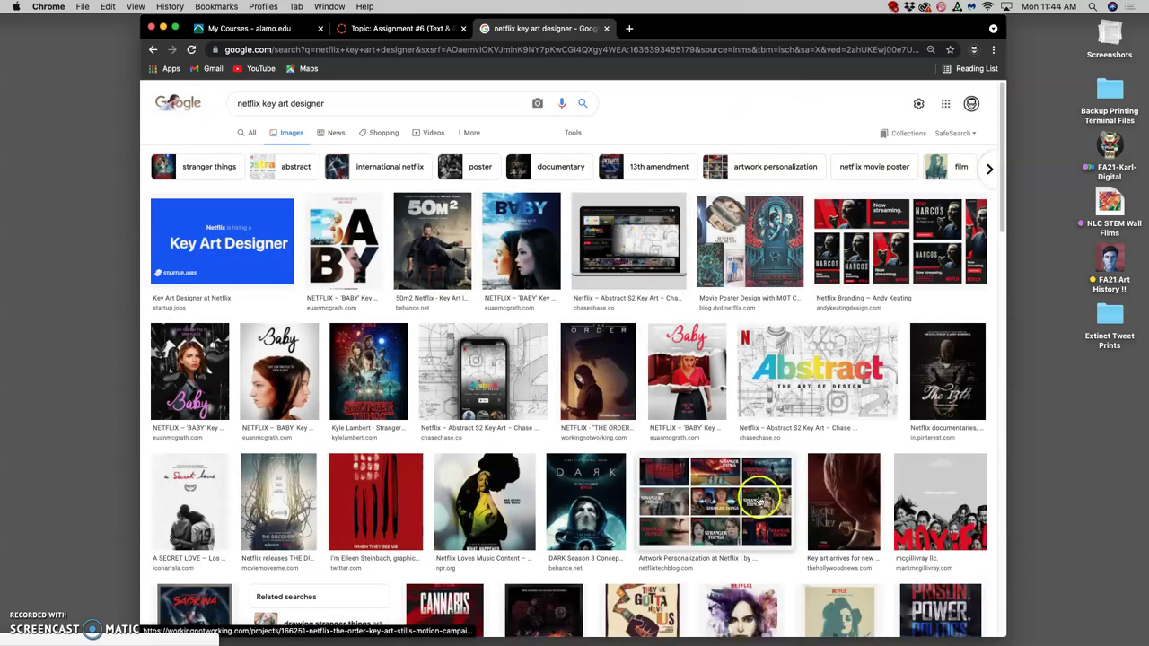
Step: Preview the Stranger Things and Abstract key art images, then close the search tab
scroll(787, 451, "down", 2)
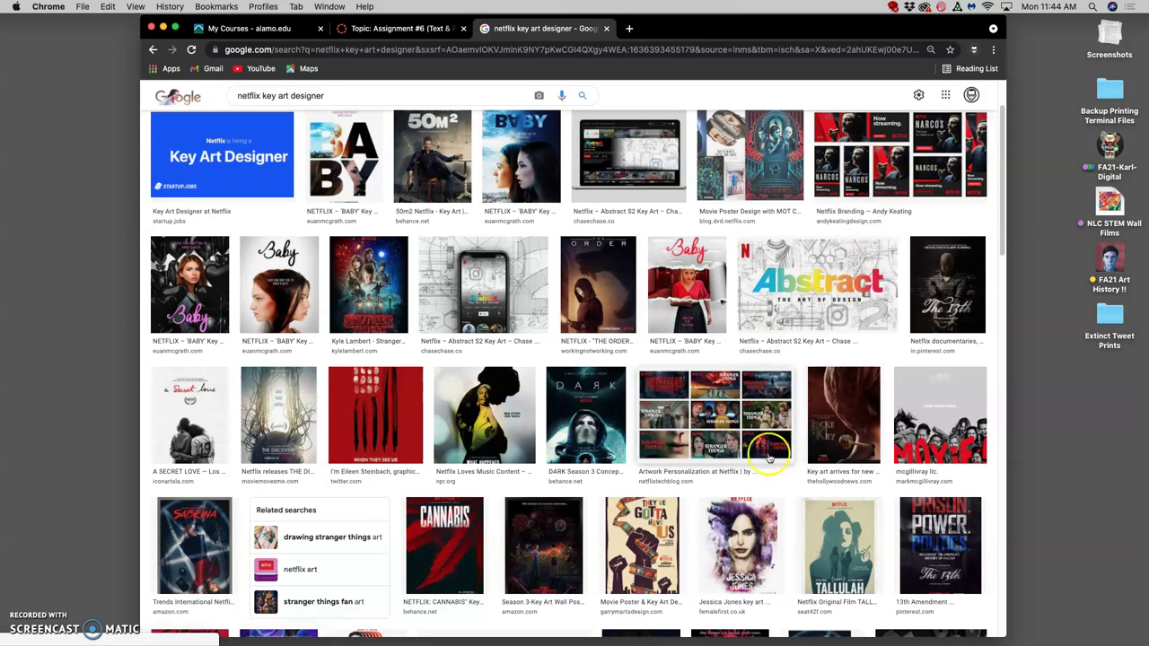
left_click(768, 454)
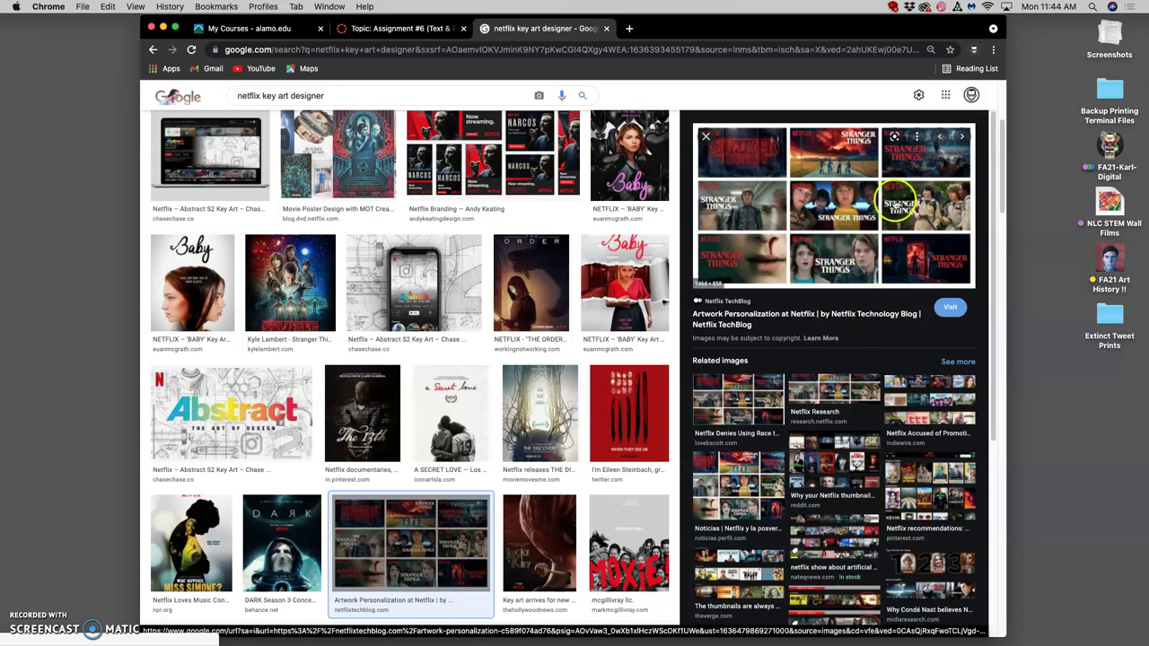
scroll(556, 305, "down", 1)
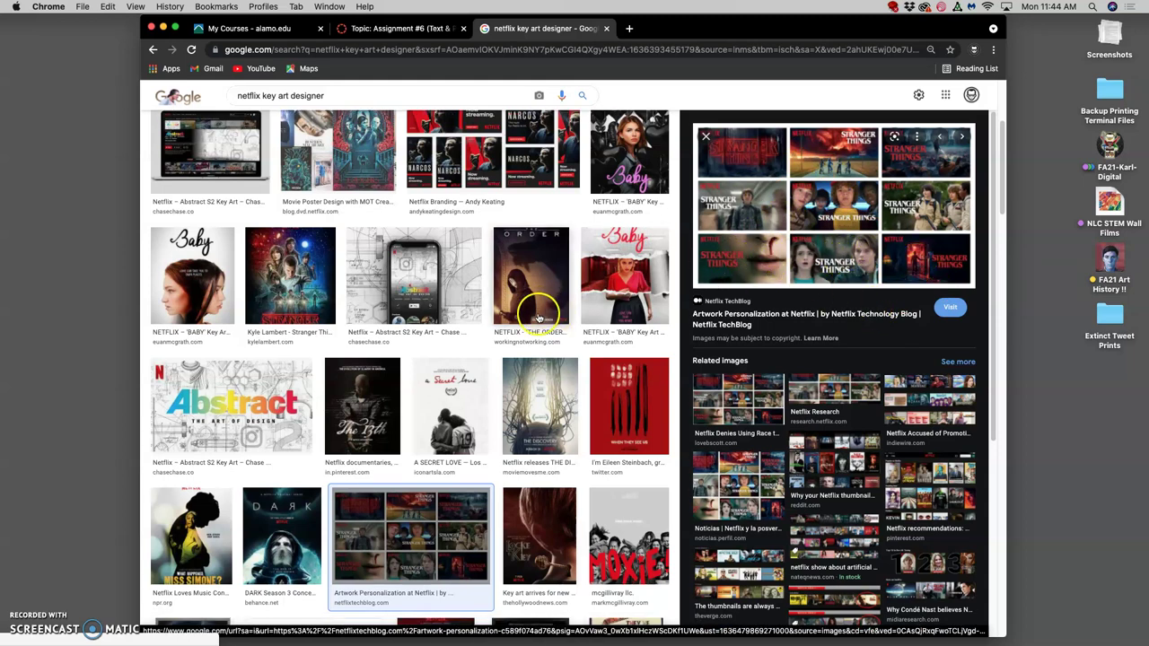
left_click(269, 403)
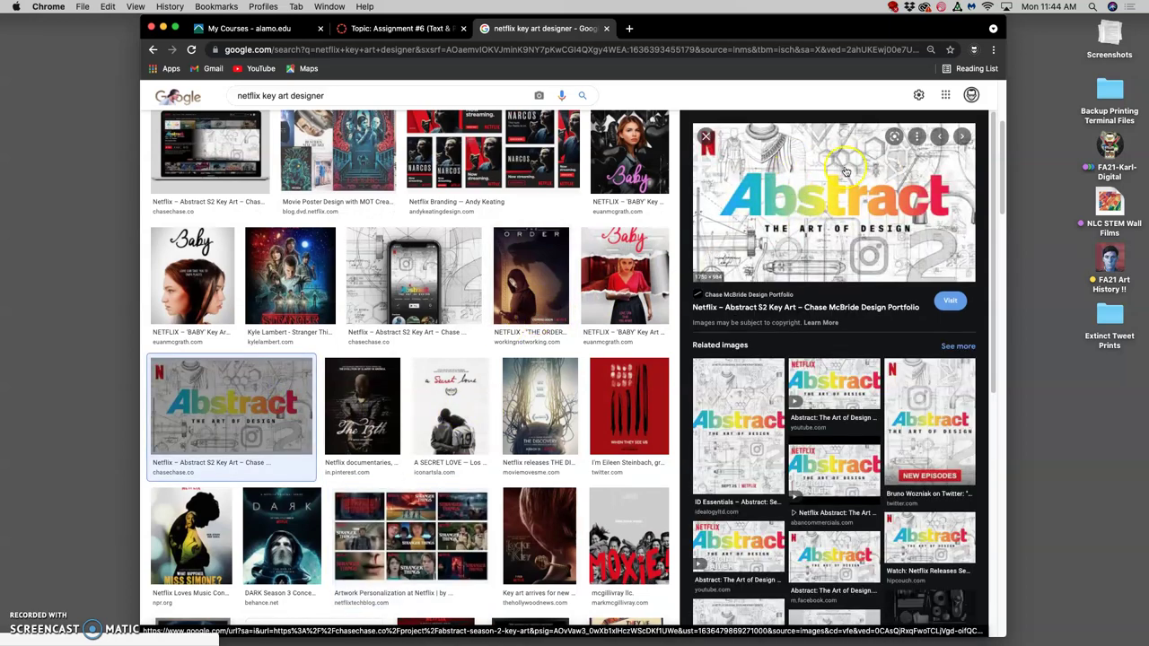
scroll(404, 422, "down", 5)
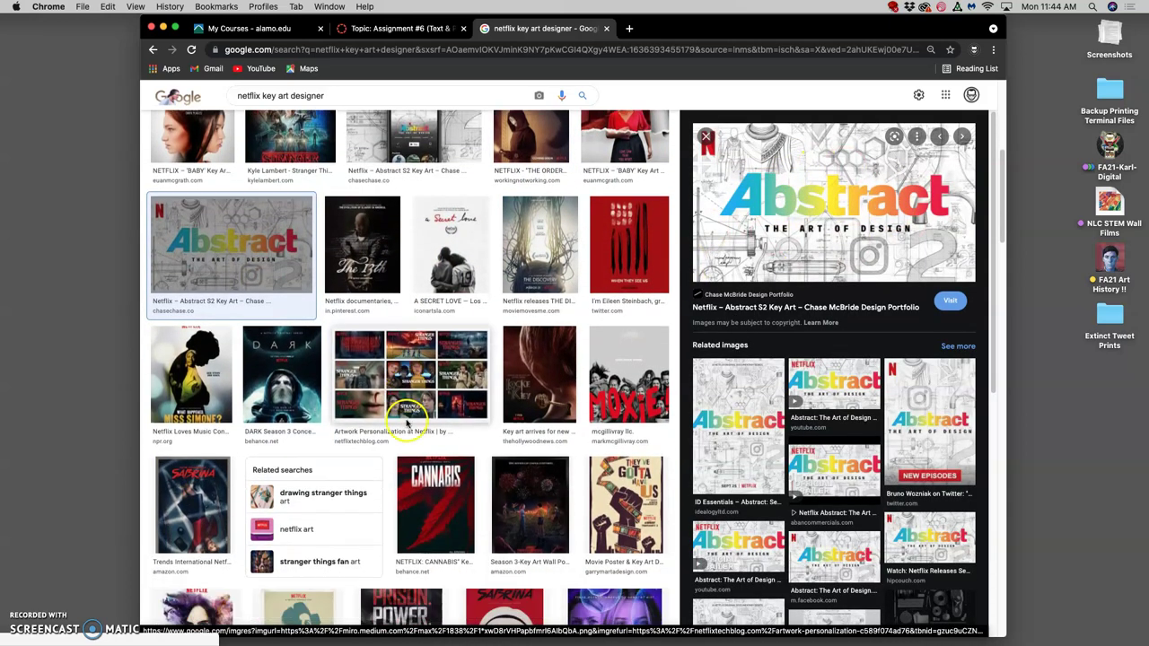
scroll(406, 423, "up", 6)
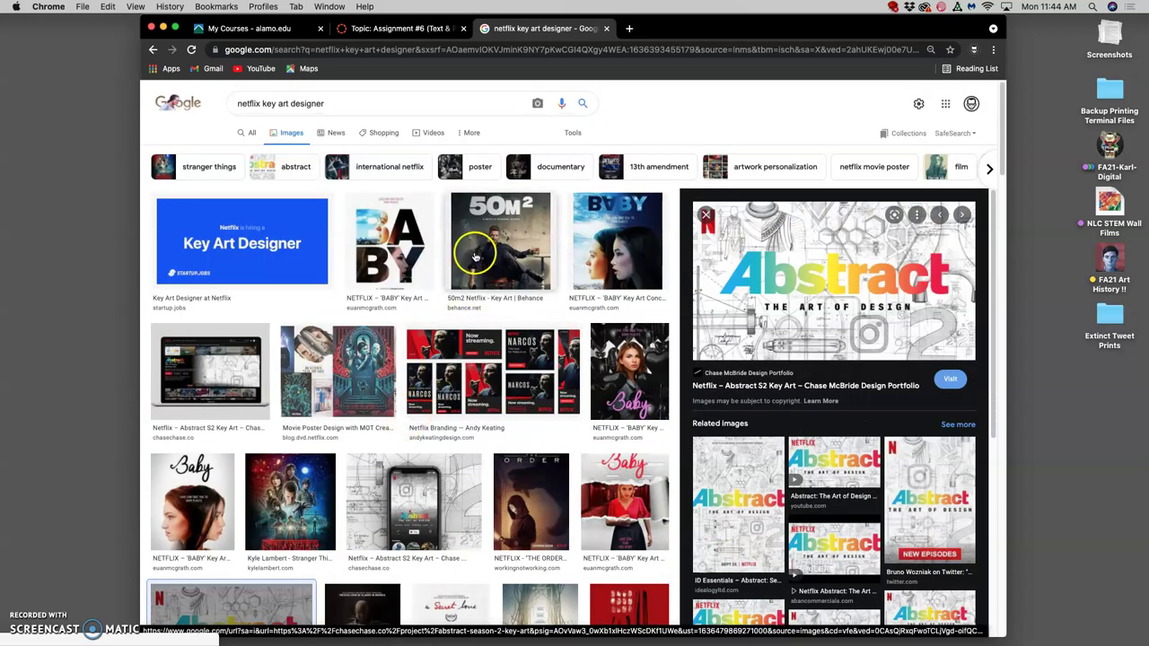
left_click(608, 30)
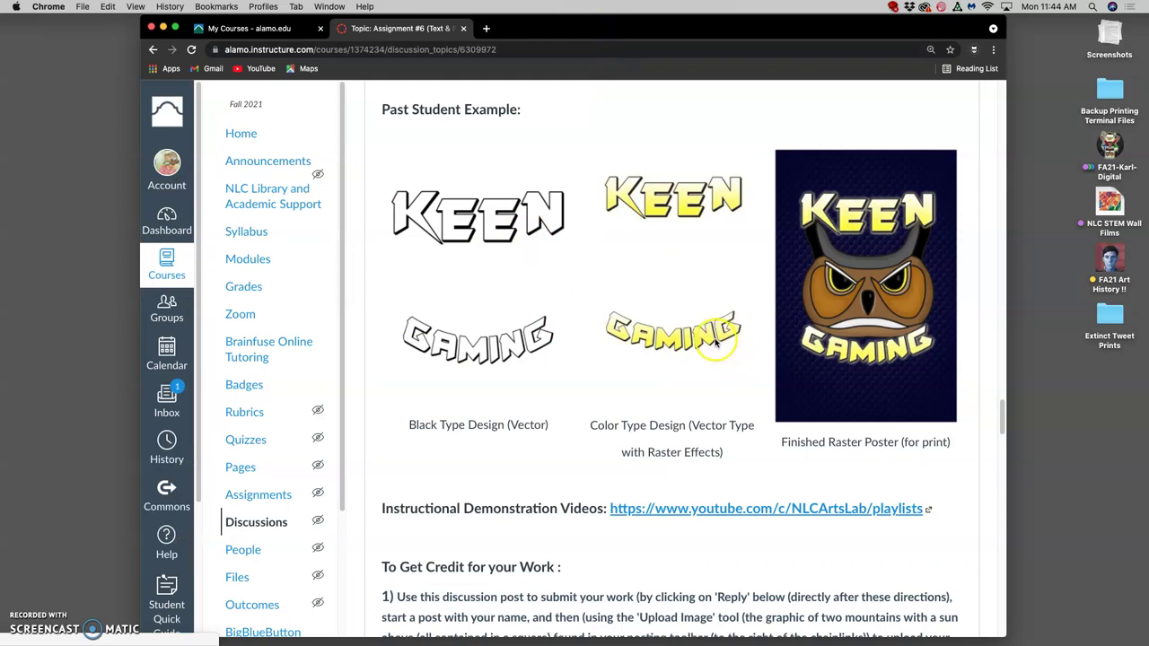
Step: Scroll to the instructor's refined 'Welcome to the Nest' sketch, then select the FA21 course folder
scroll(673, 308, "down", 15)
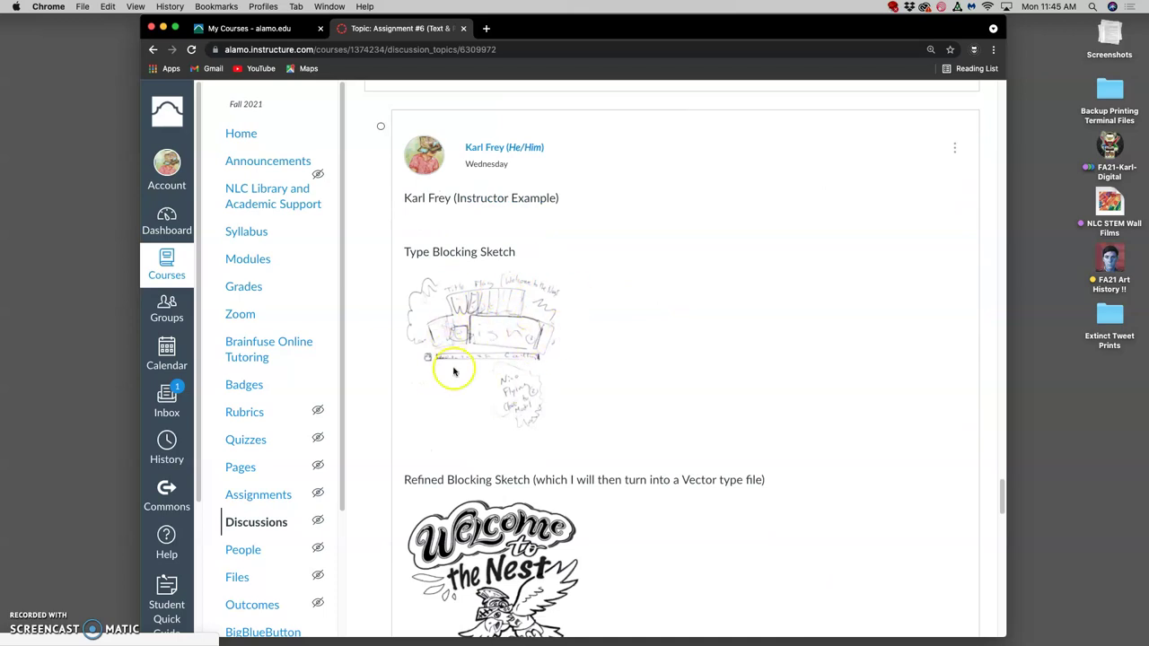
scroll(518, 363, "down", 3)
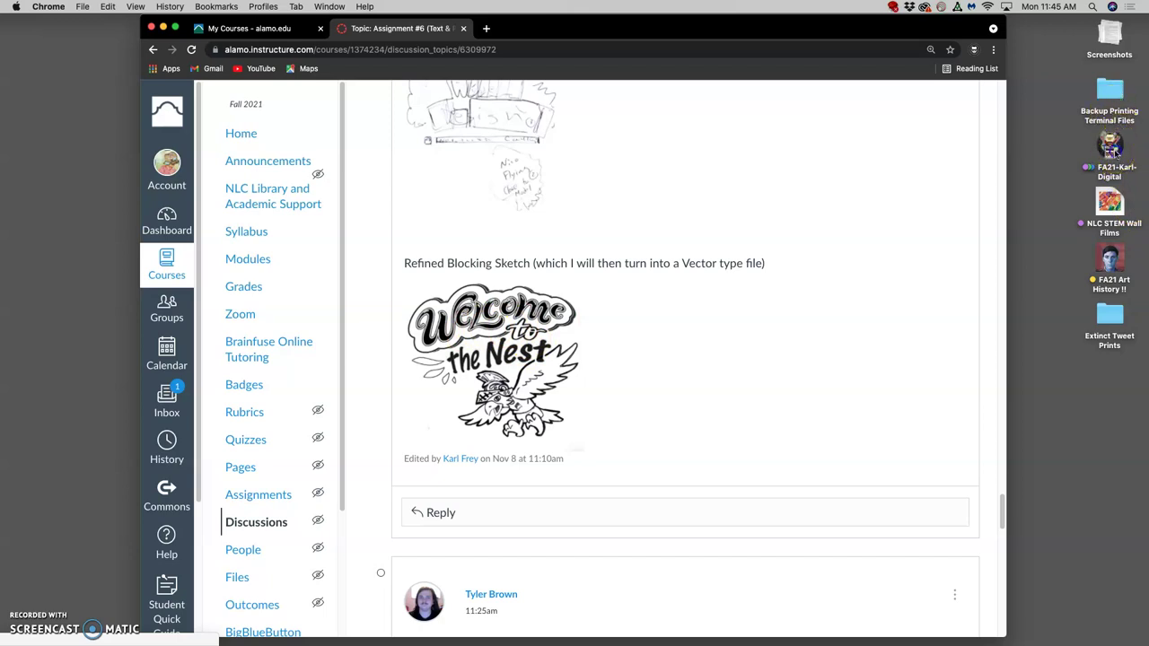
left_click(1114, 150)
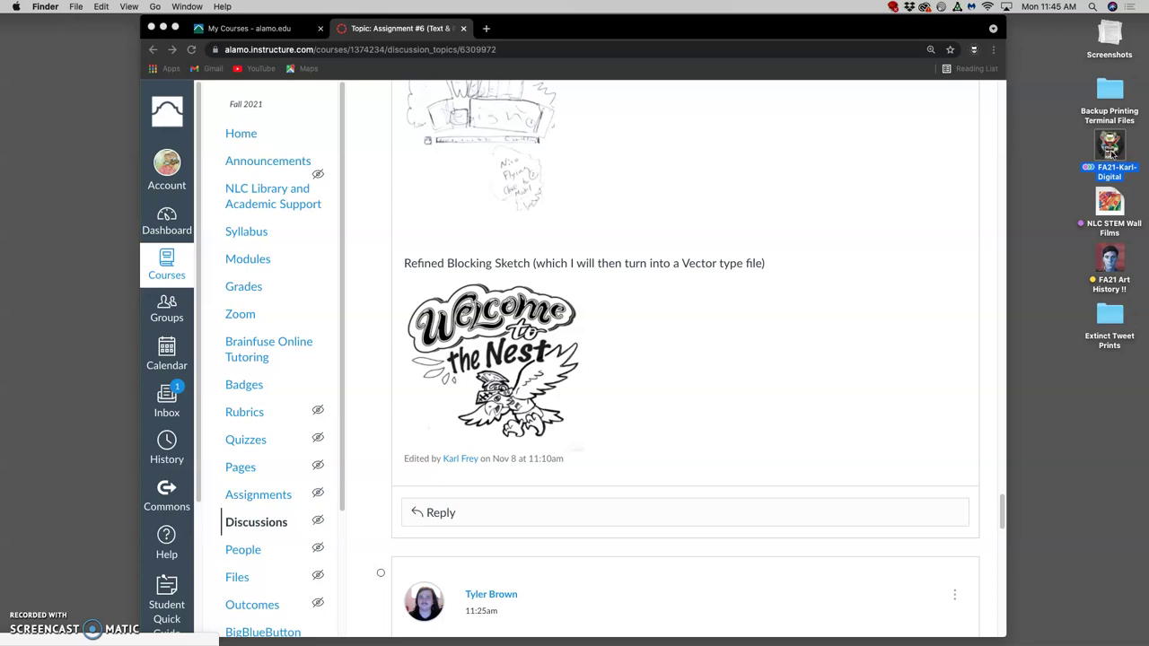
Step: Open the FA21 folder in icon view, then open '6. Assign #6 Text Design and Poster Layout'
double_click(1111, 155)
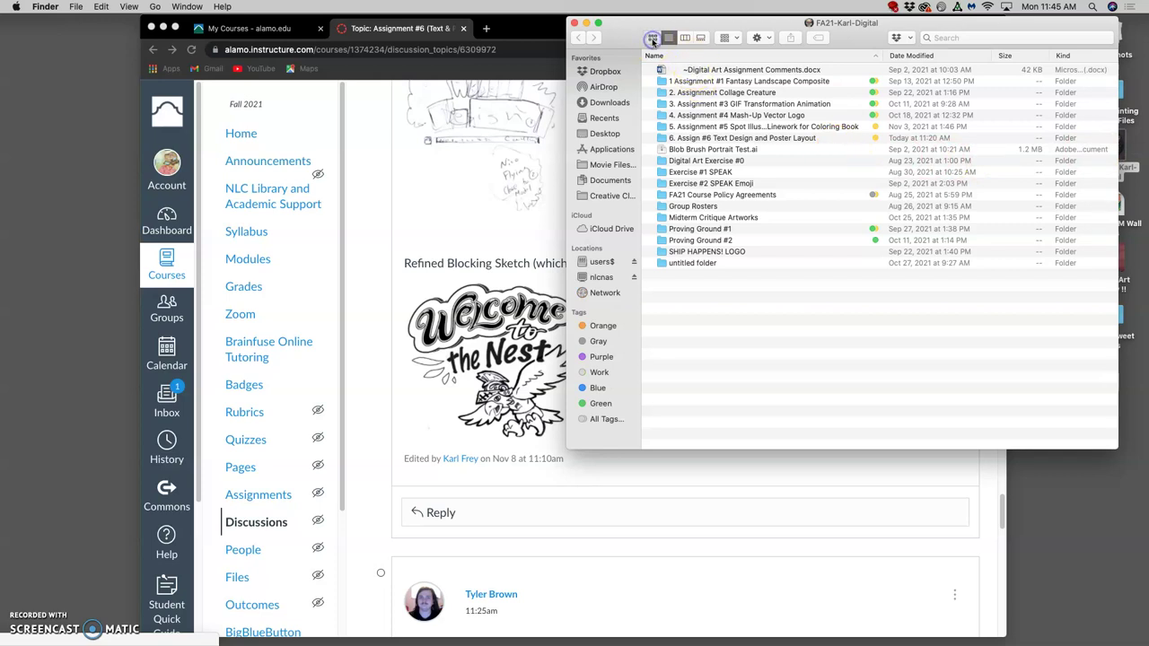
left_click(653, 38)
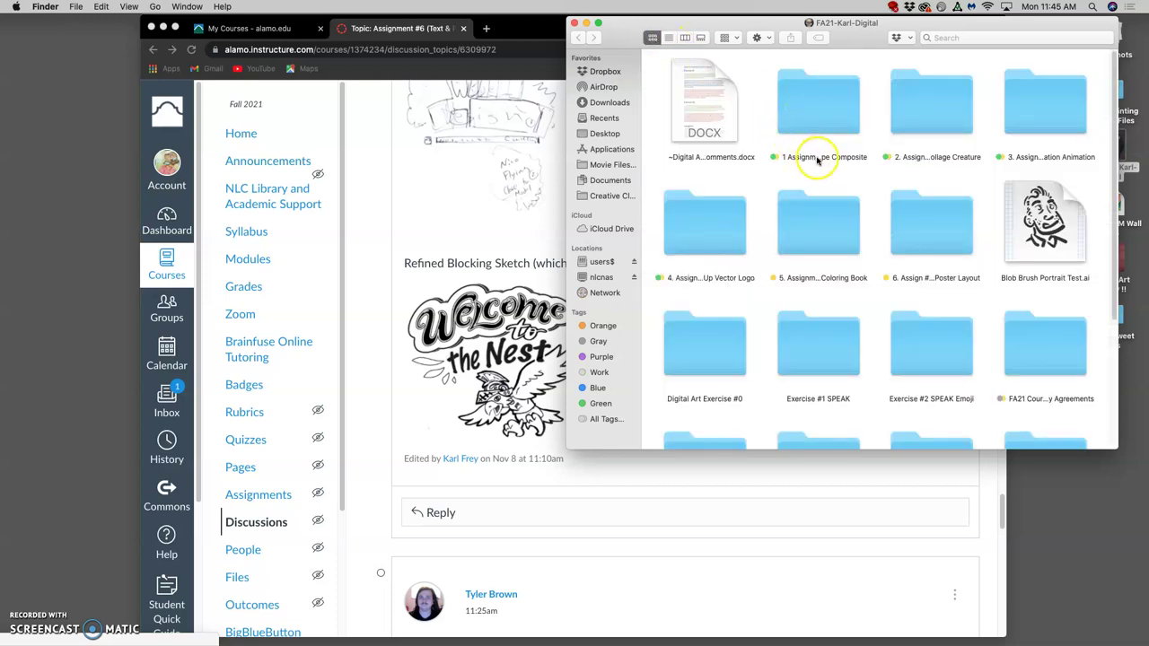
left_click(928, 234)
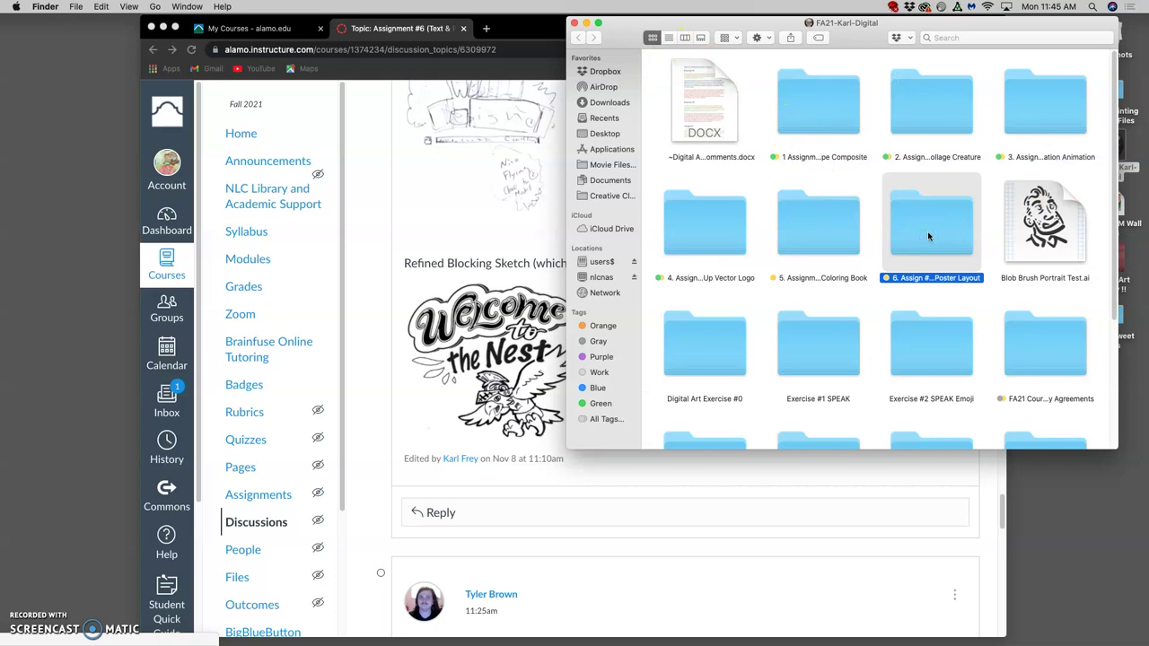
double_click(929, 234)
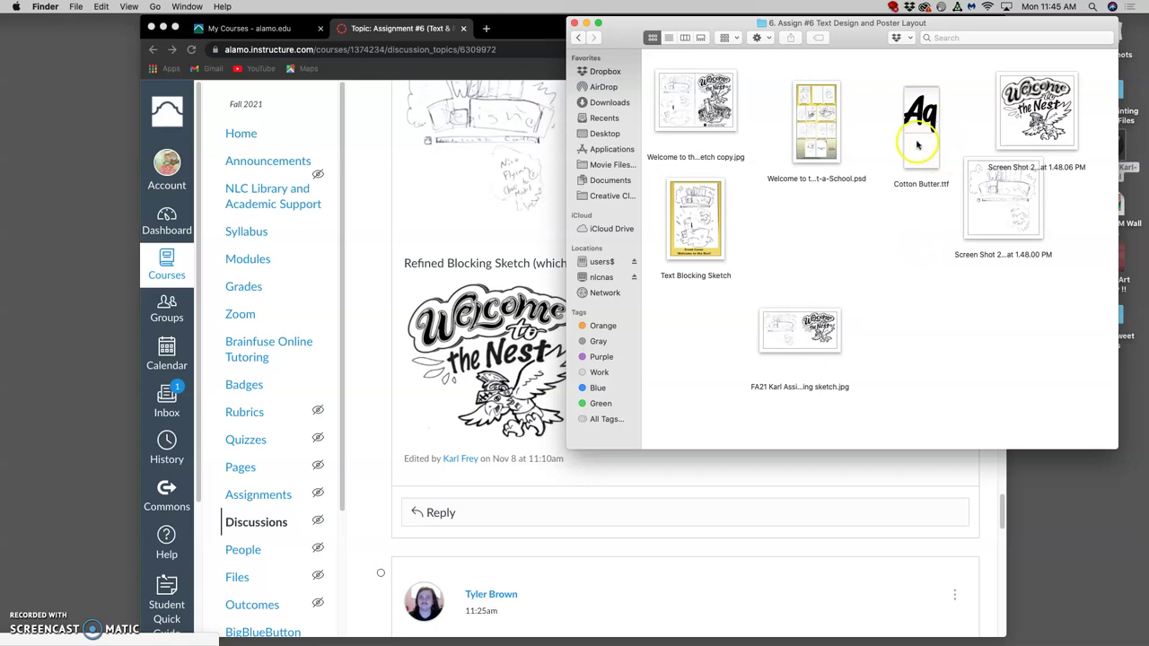
Step: Return to Canvas and scroll the assignment instructions up to the dafont.com link
left_click(436, 233)
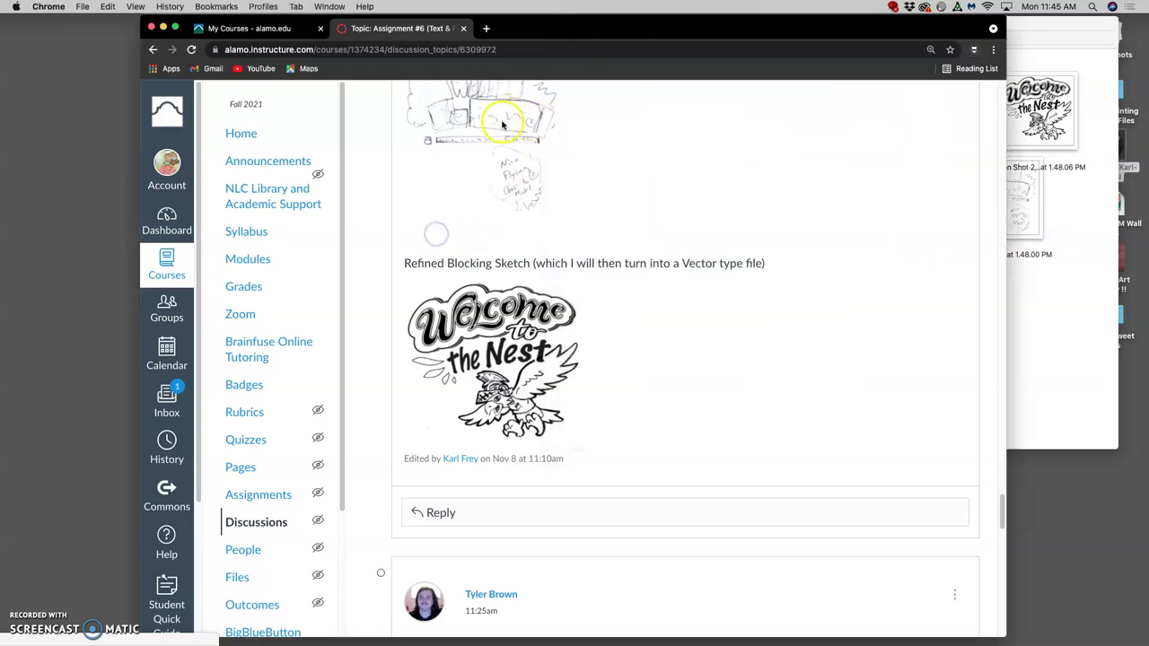
scroll(651, 169, "up", 10)
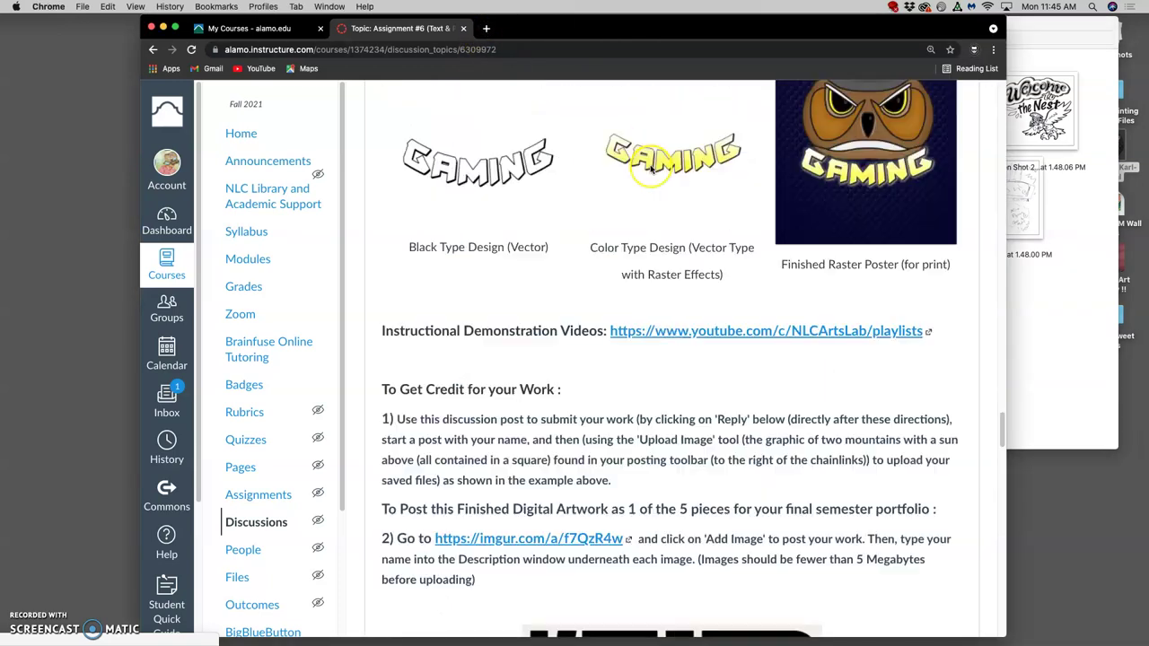
scroll(651, 168, "up", 15)
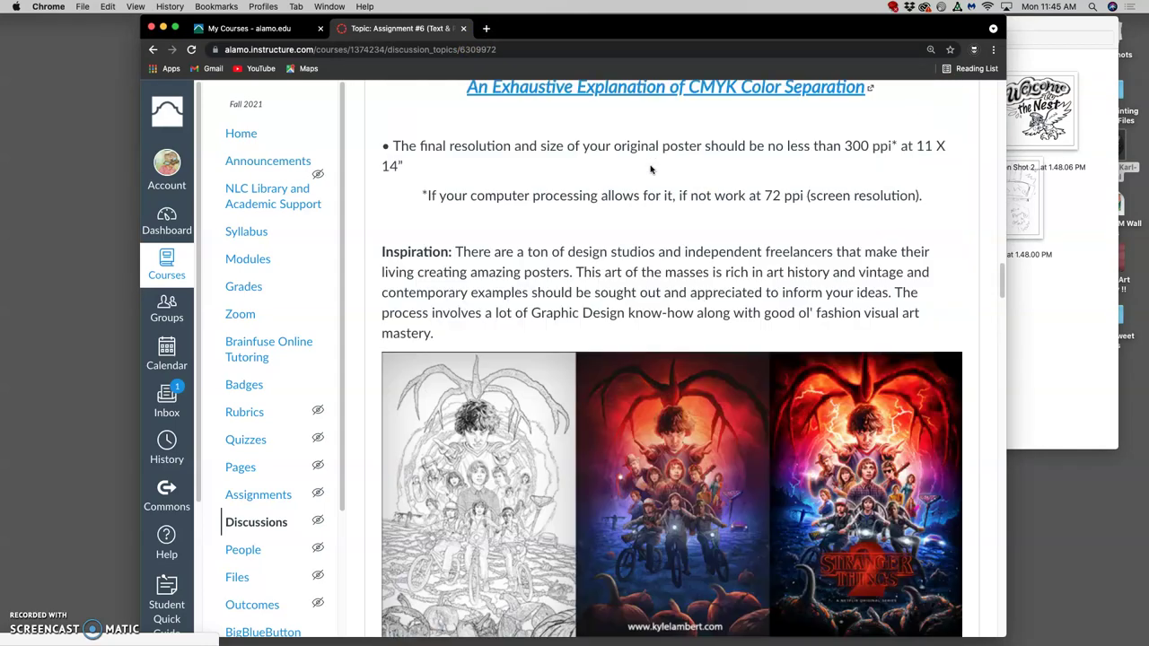
scroll(652, 170, "up", 15)
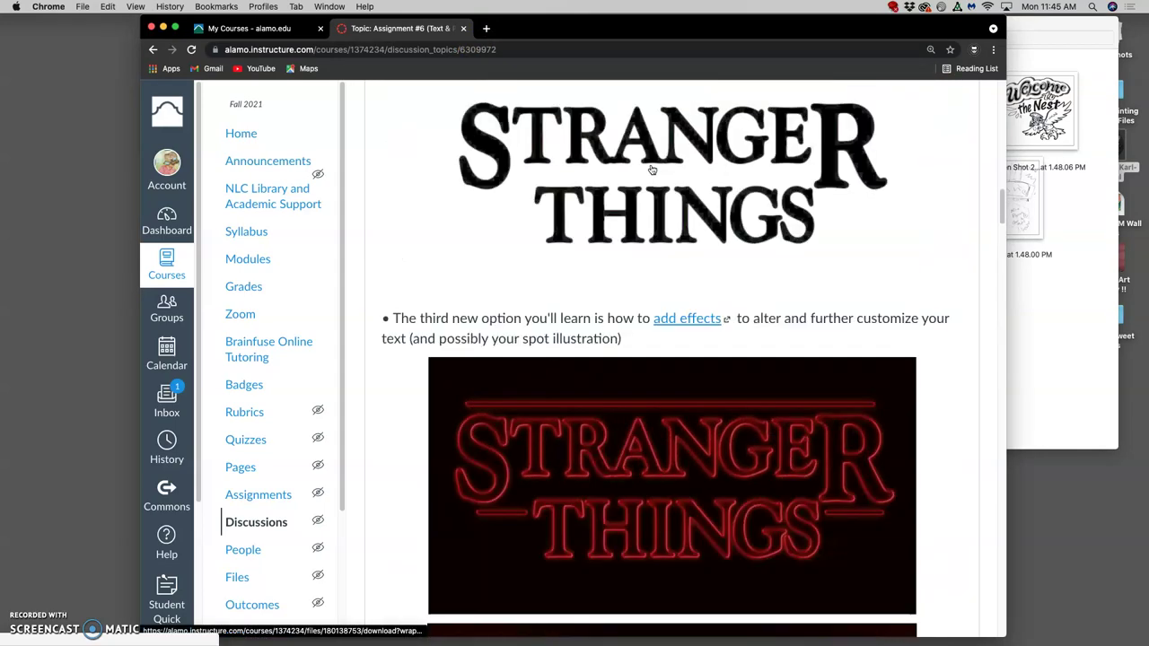
scroll(652, 170, "up", 5)
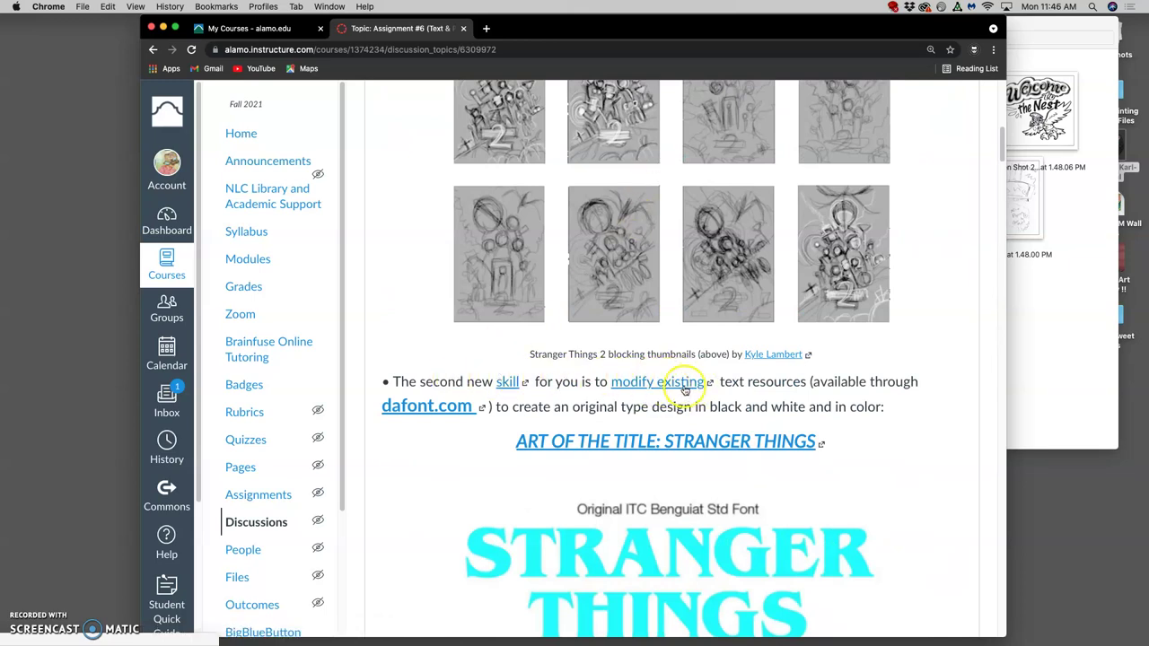
scroll(483, 416, "up", 5)
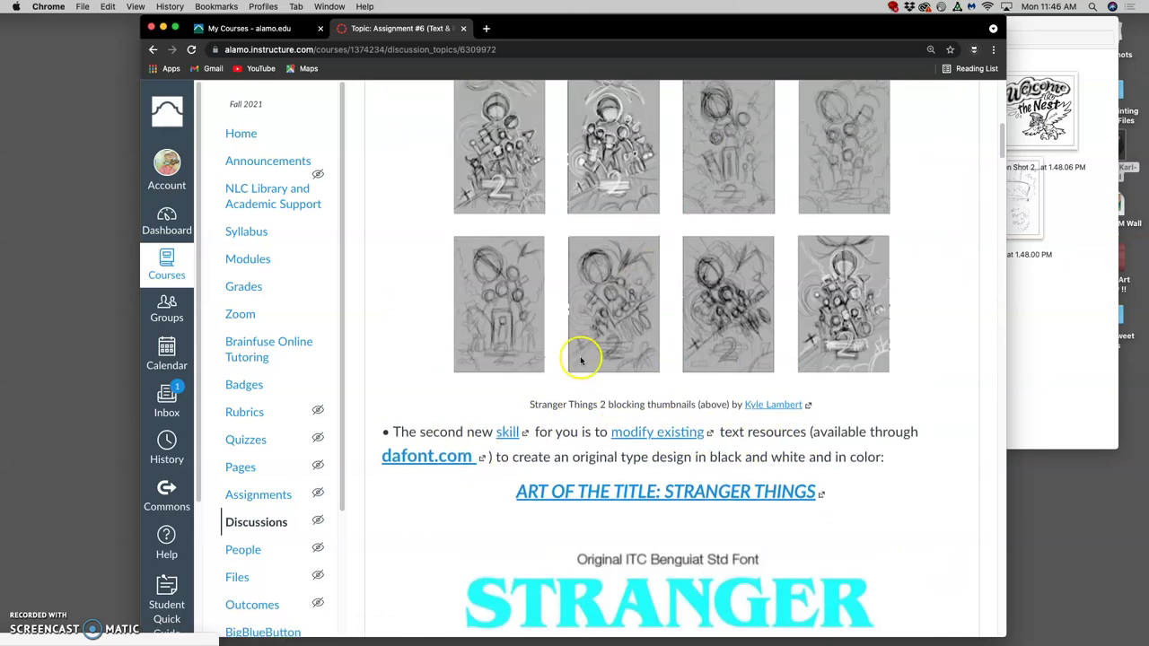
scroll(586, 361, "down", 7)
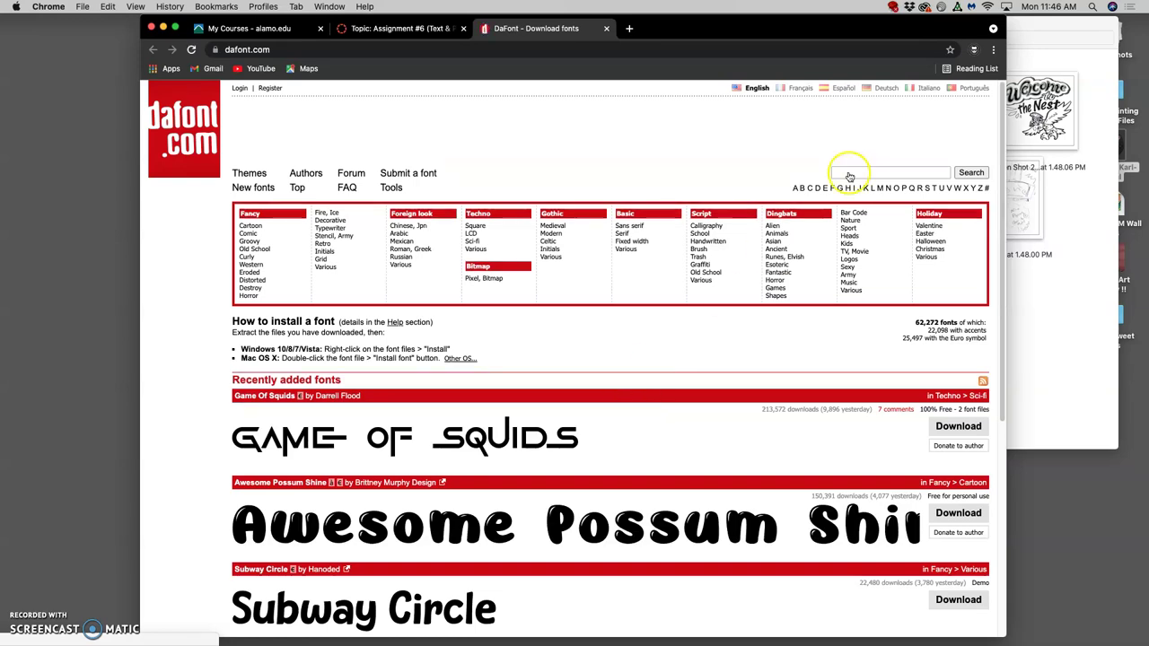
Step: Search DaFont for 'fancy cartoon' by pasting it into the search field
left_click(857, 171)
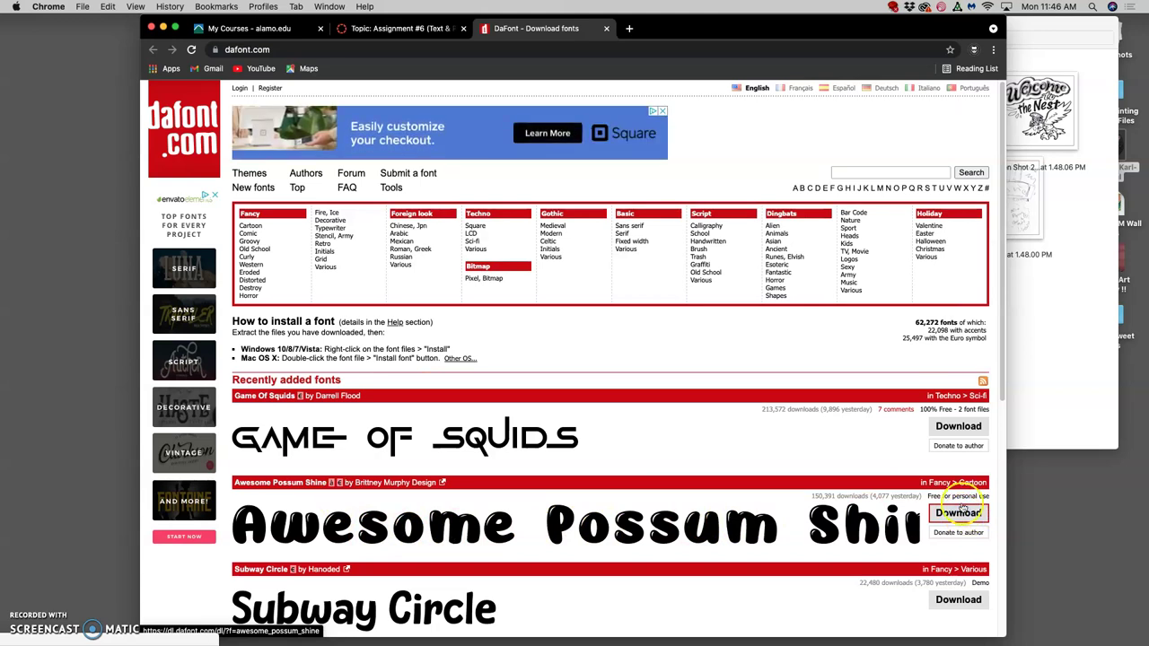
left_click(857, 171)
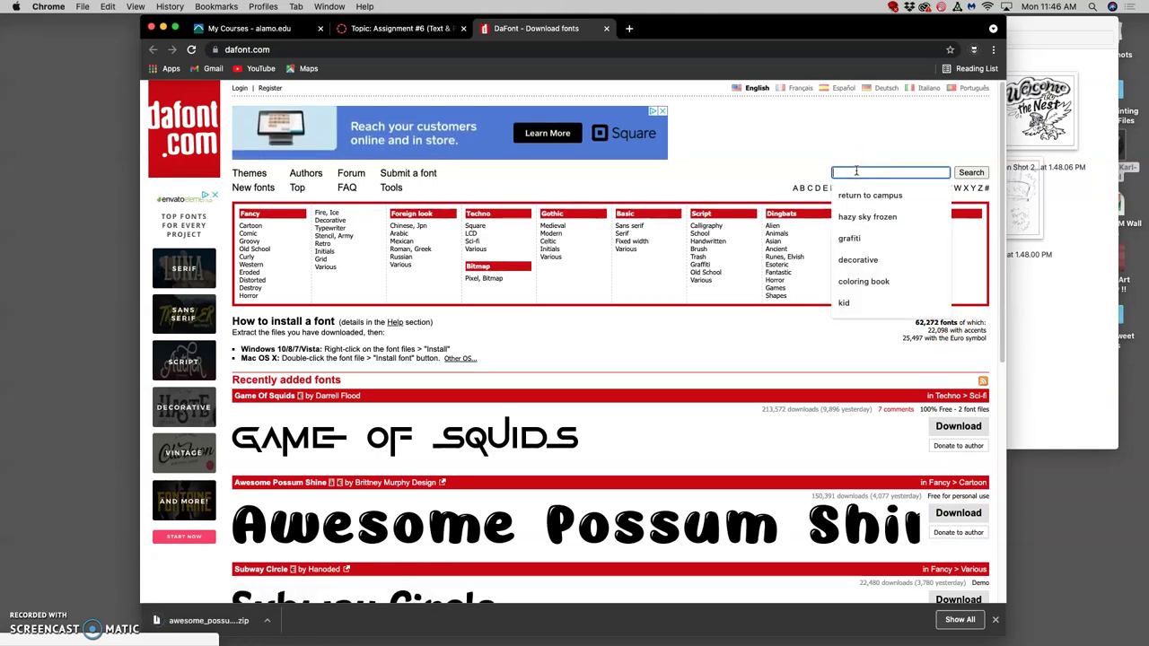
left_click(875, 172)
type("fancy cartoon")
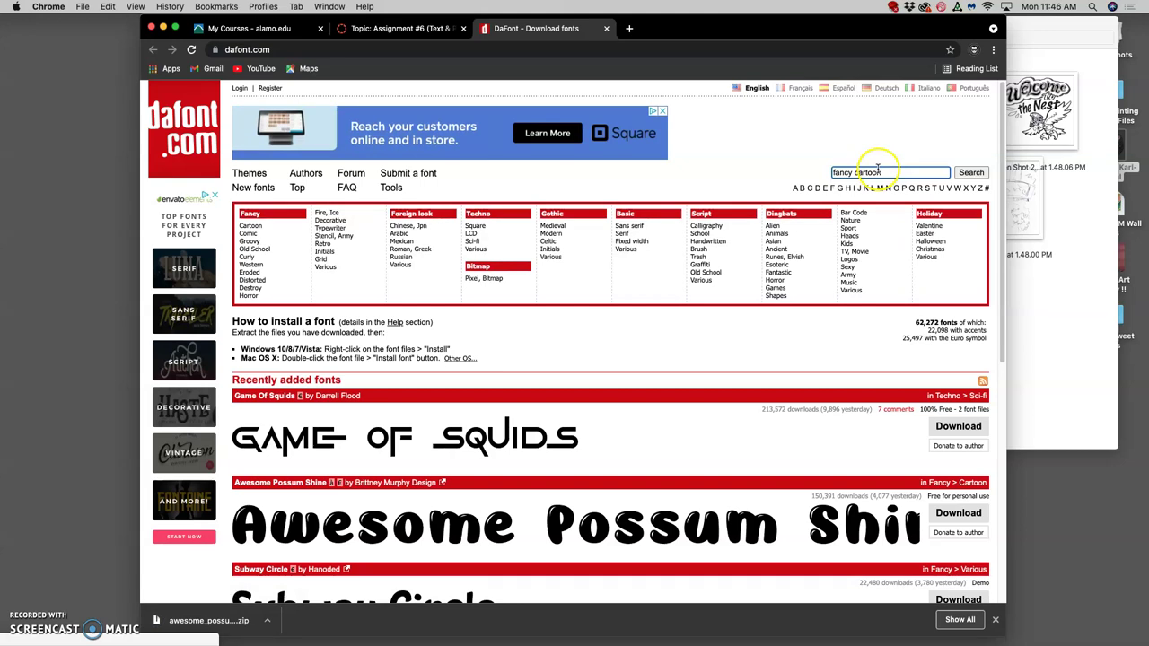
left_click(969, 175)
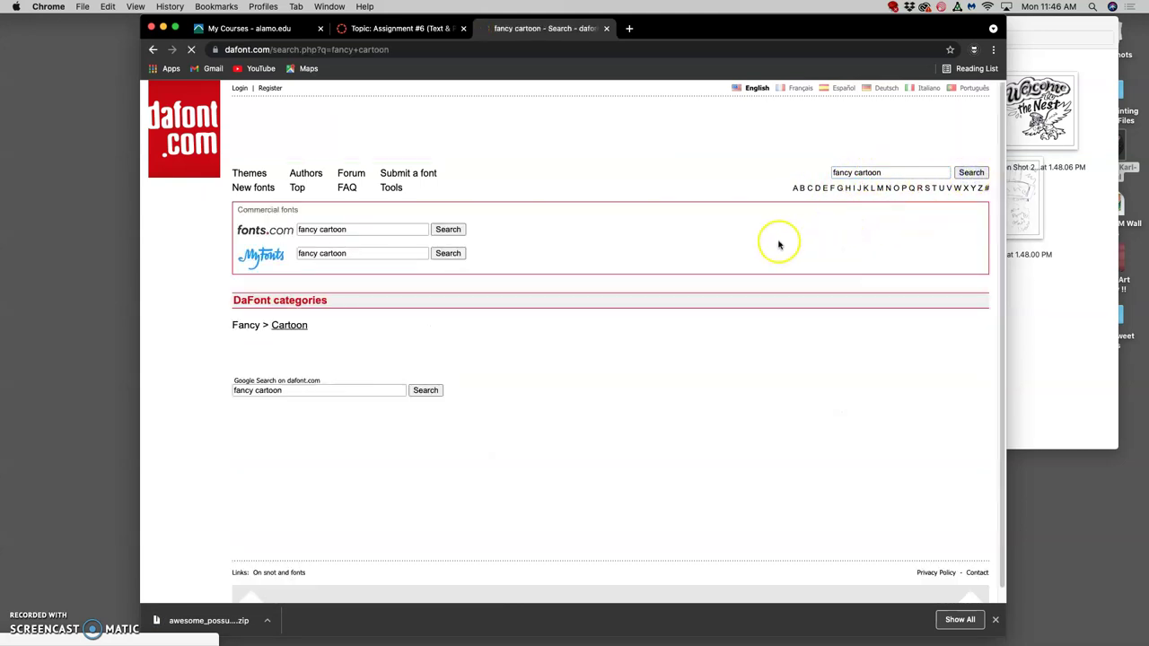
Step: Open the Fancy > Cartoon category and scroll through its font listing
scroll(622, 338, "down", 1)
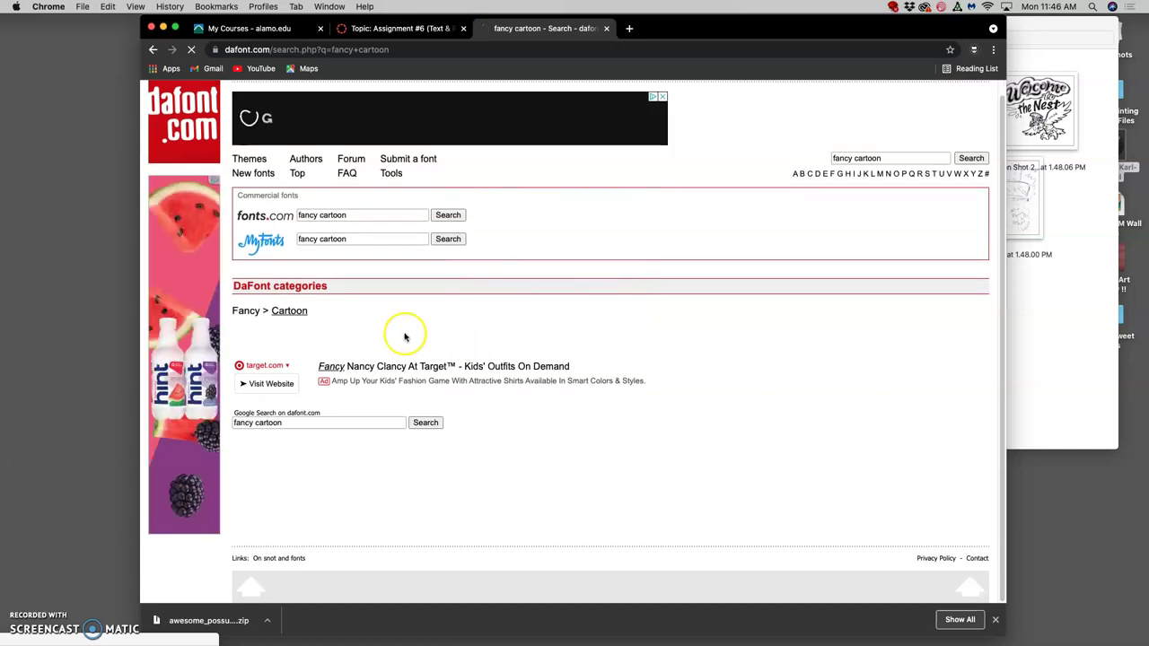
left_click(289, 311)
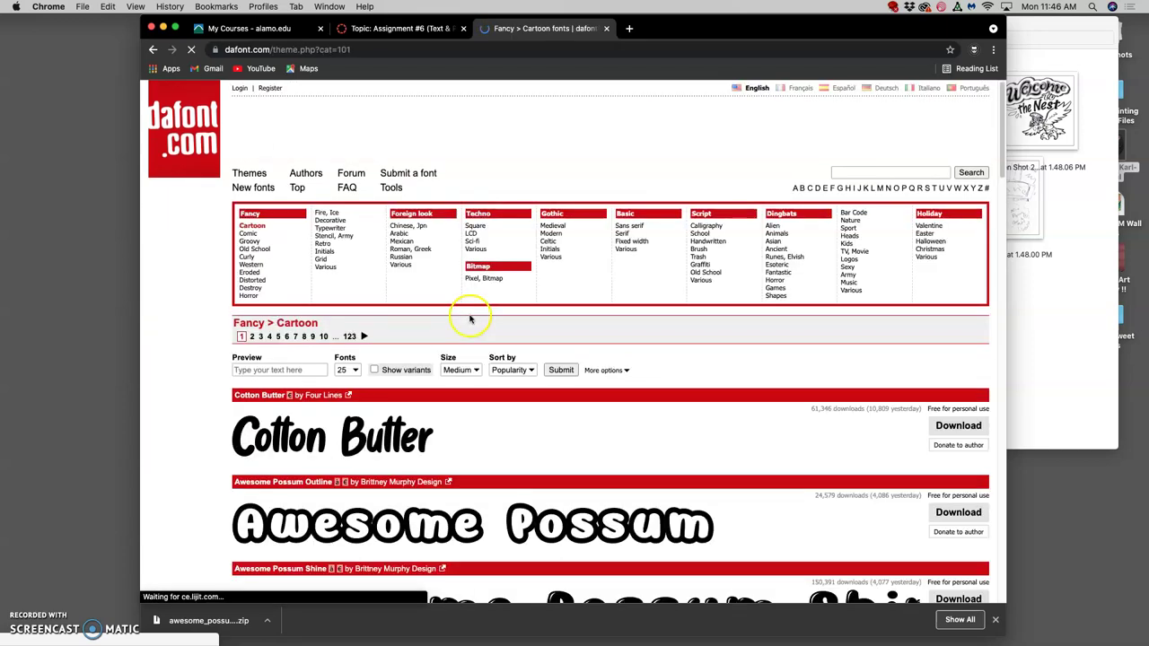
scroll(584, 326, "down", 5)
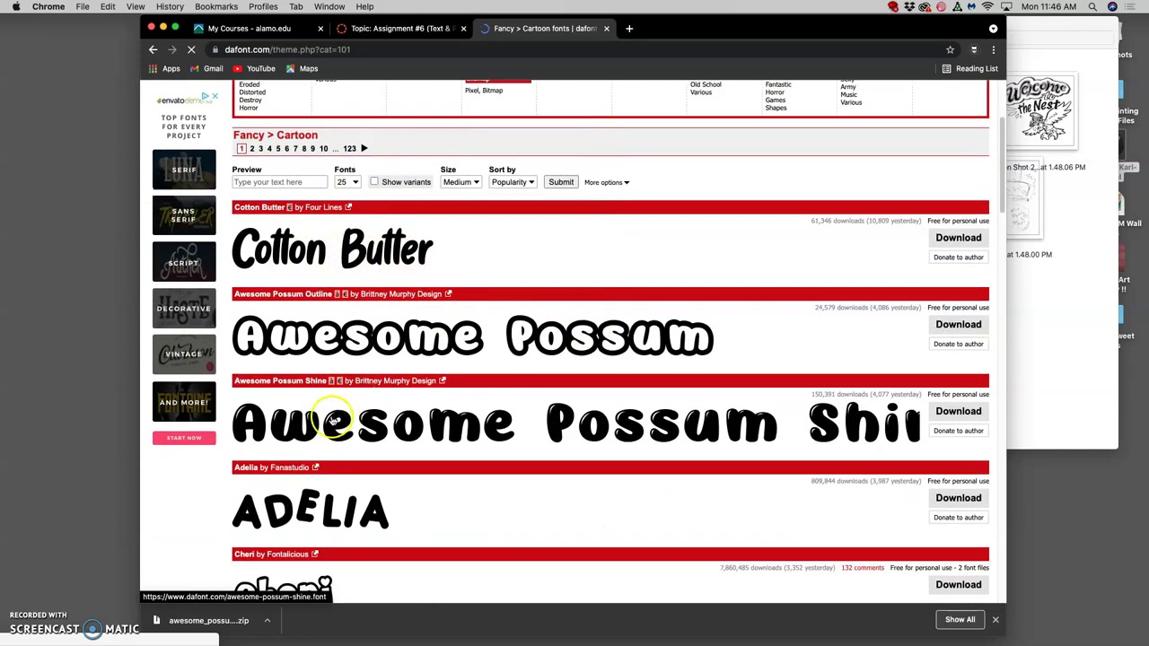
scroll(486, 415, "down", 10)
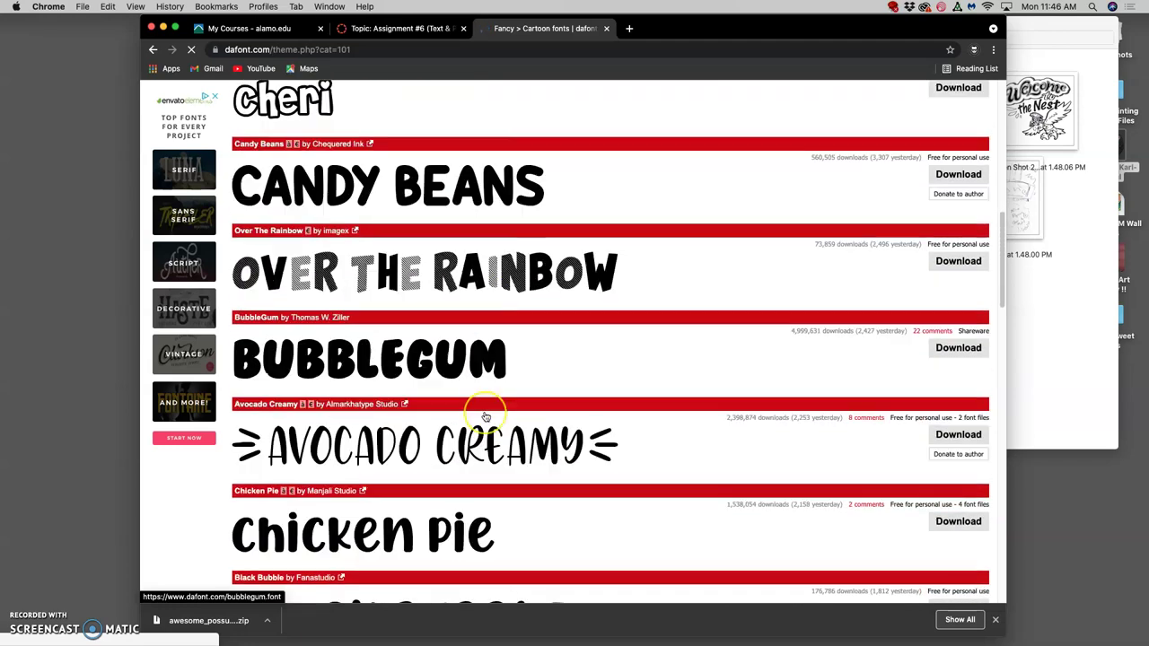
scroll(485, 416, "down", 9)
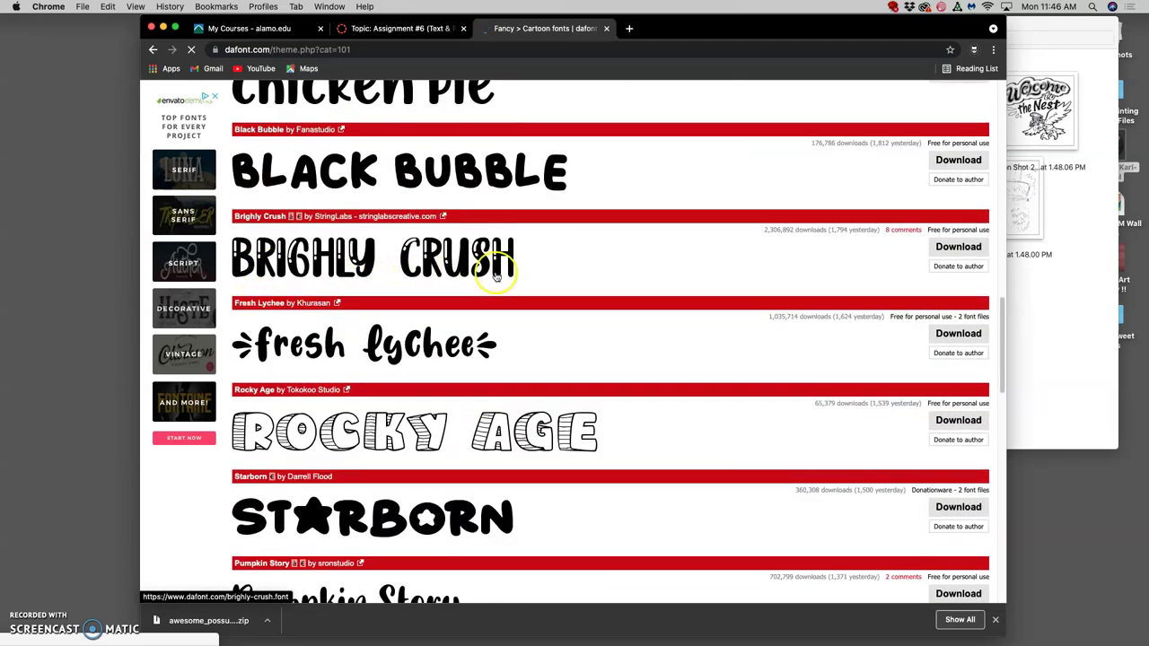
scroll(552, 249, "up", 20)
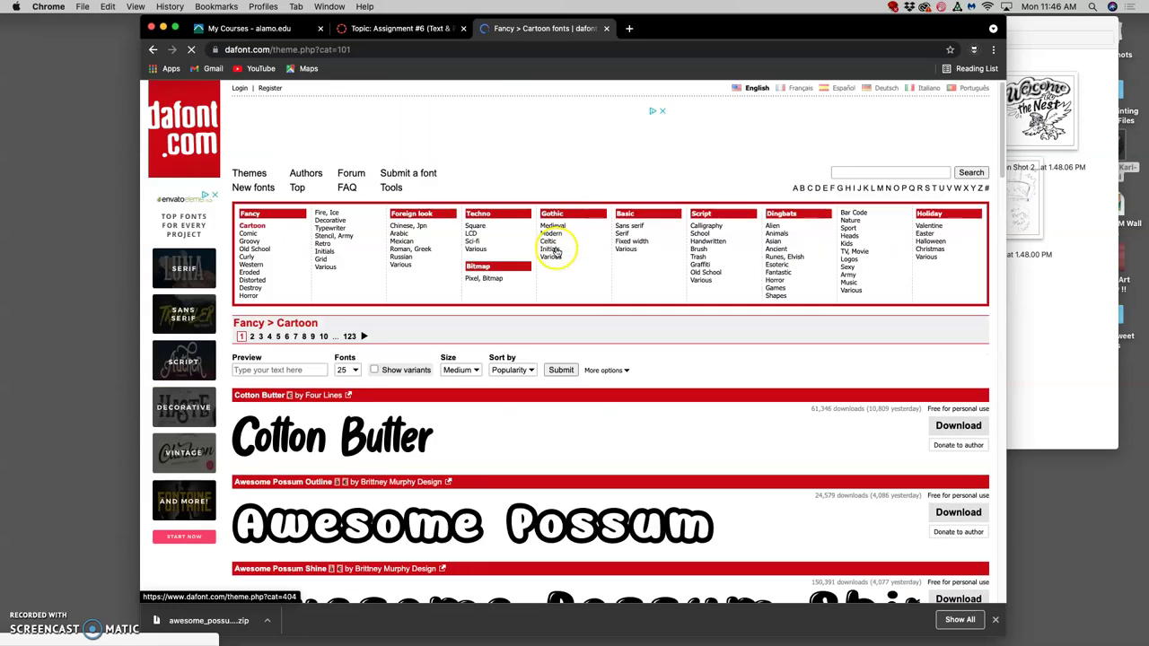
Step: Render all cartoon font previews with the custom text 'Welcome to the Nest'
left_click(272, 369)
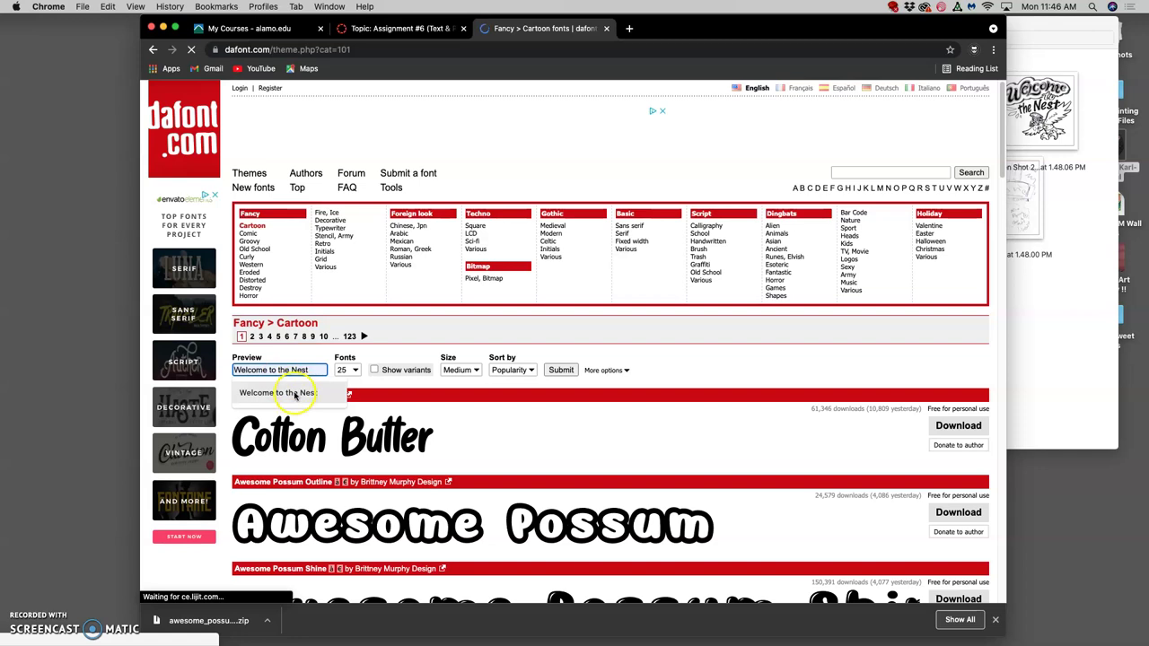
left_click(295, 392)
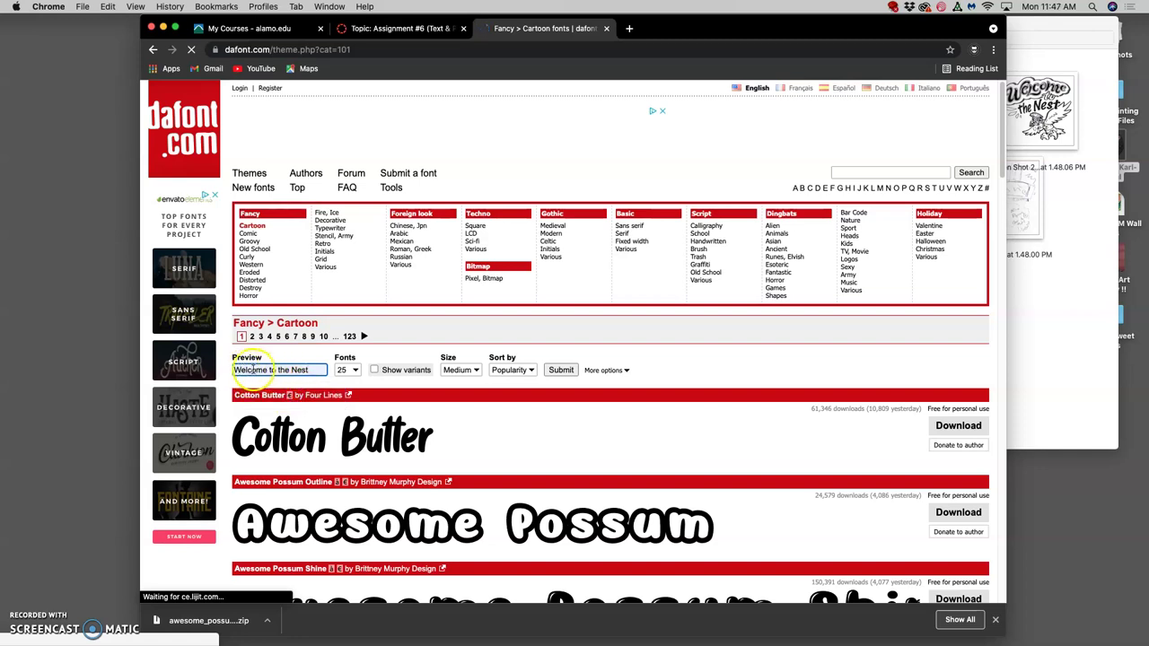
left_click(560, 370)
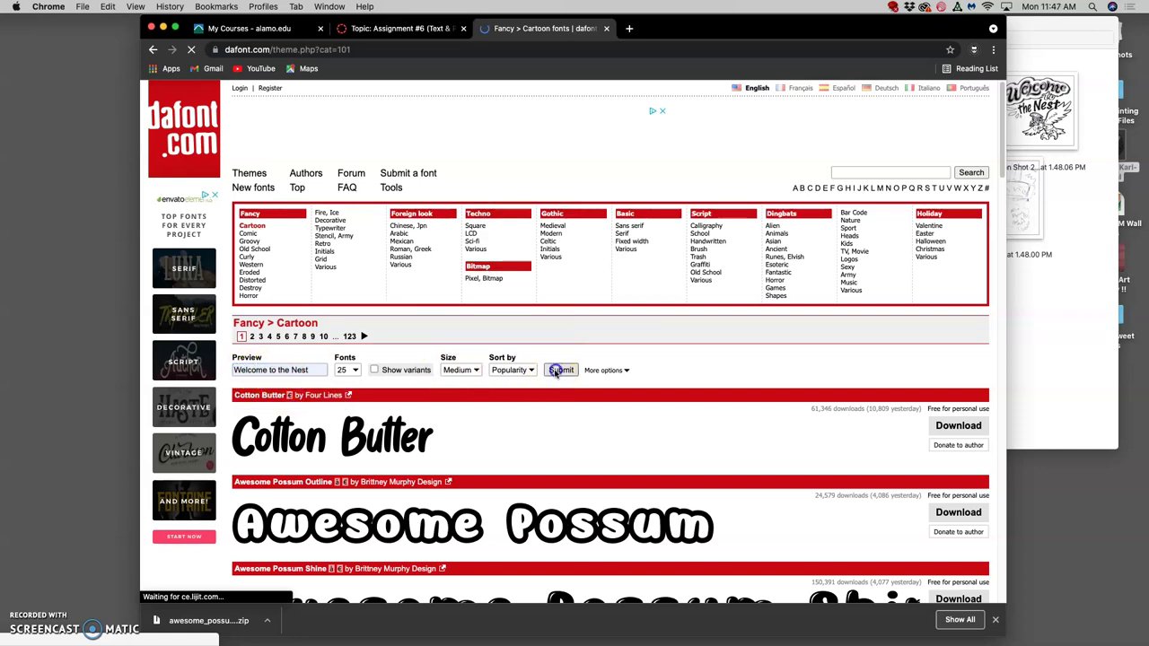
Step: Browse the cartoon font previews down the list, then move to page 2
scroll(636, 372, "down", 5)
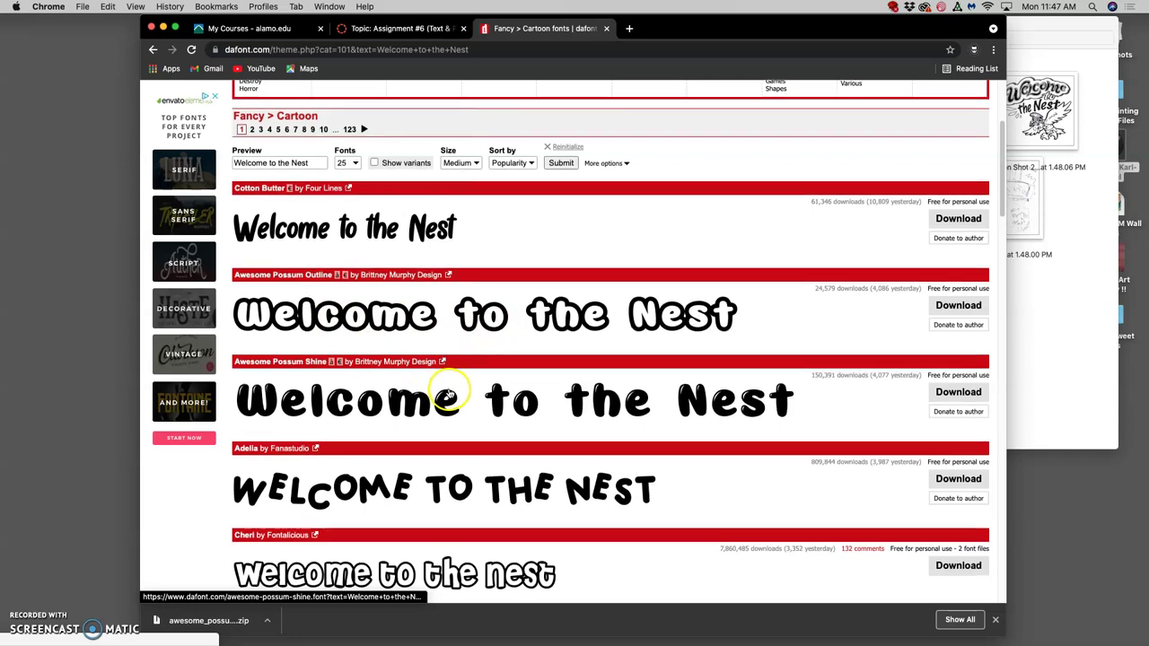
scroll(436, 382, "down", 1)
scroll(458, 359, "down", 10)
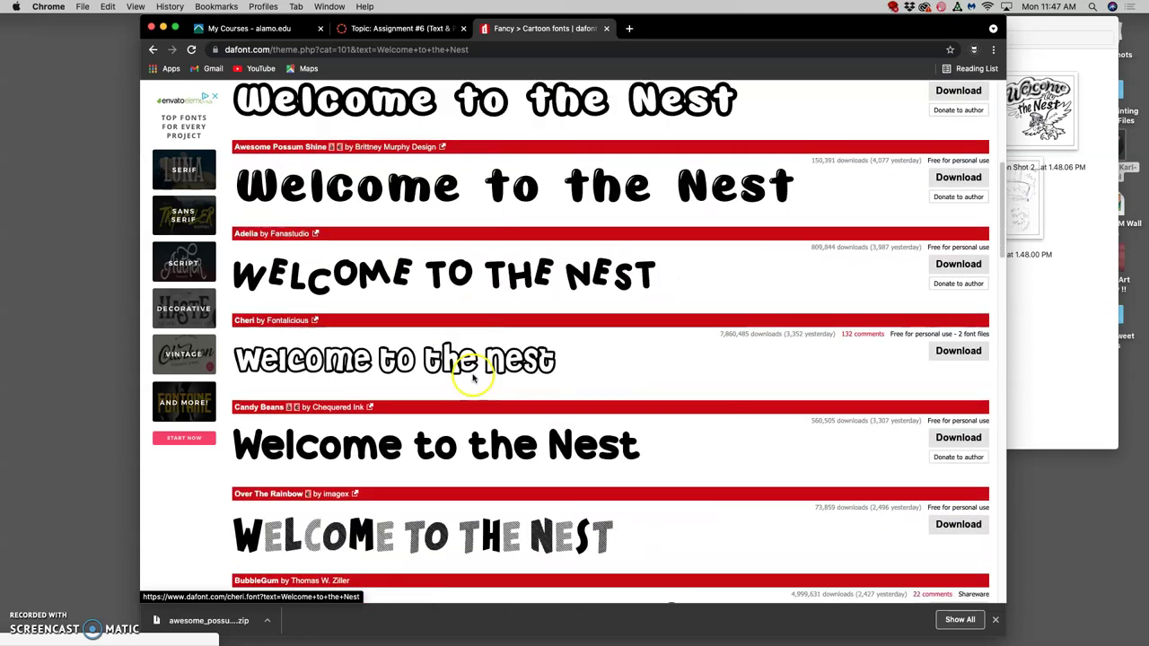
scroll(473, 377, "down", 11)
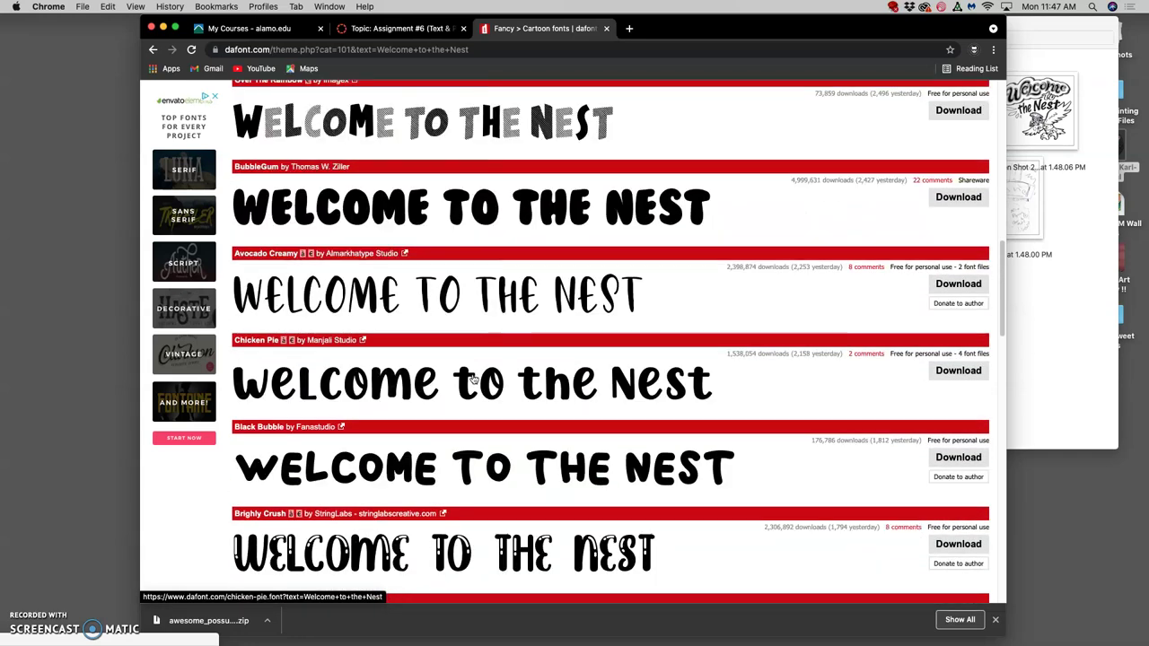
scroll(471, 379, "down", 2)
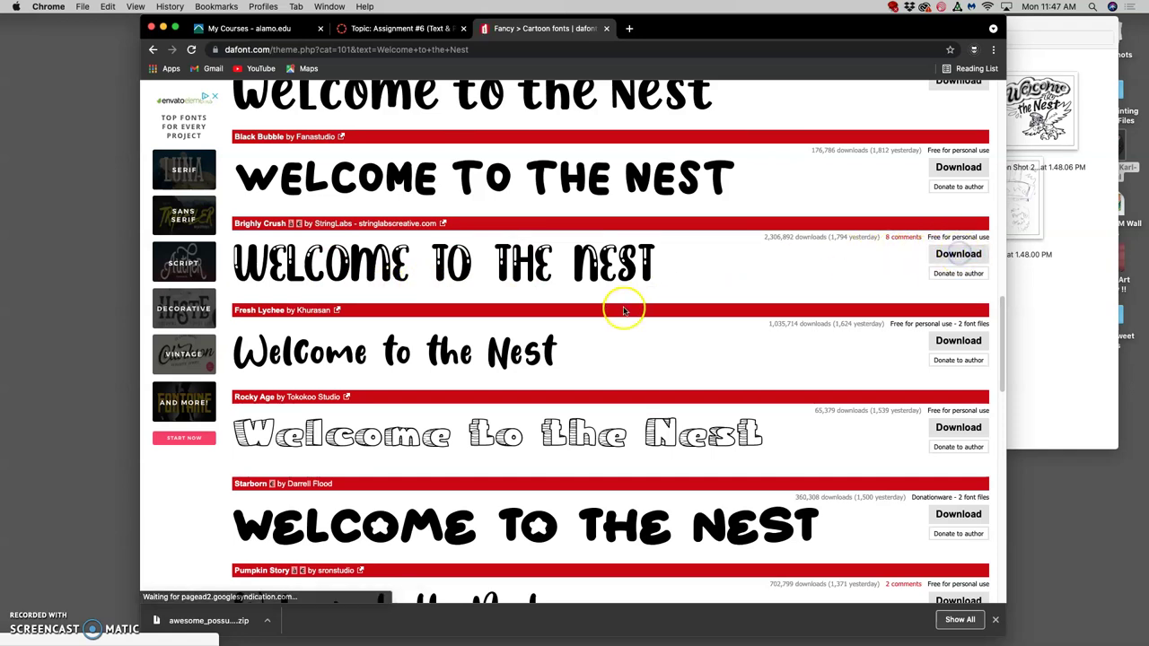
scroll(602, 308, "down", 2)
scroll(602, 308, "down", 10)
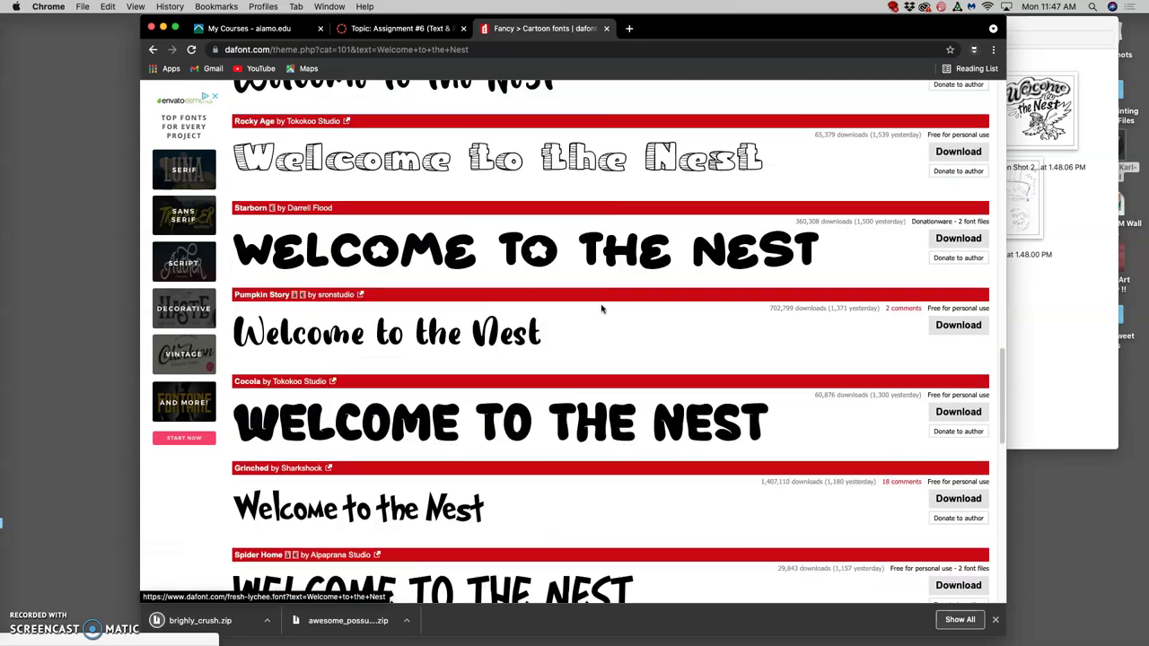
scroll(601, 308, "down", 10)
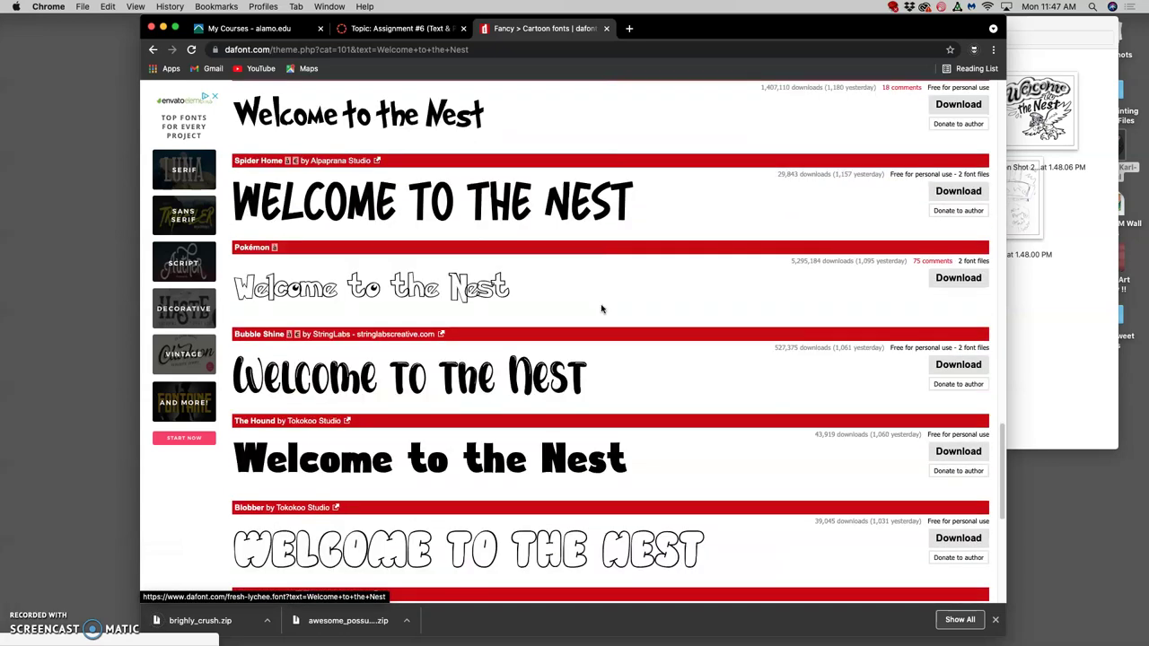
scroll(602, 308, "up", 8)
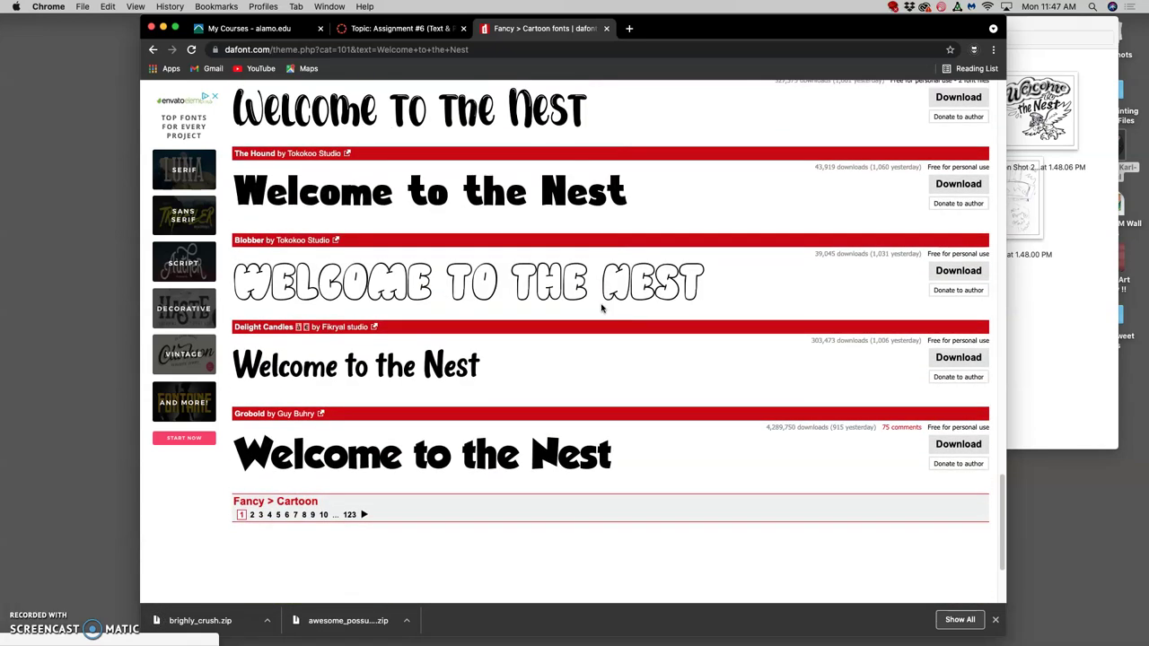
scroll(601, 308, "up", 8)
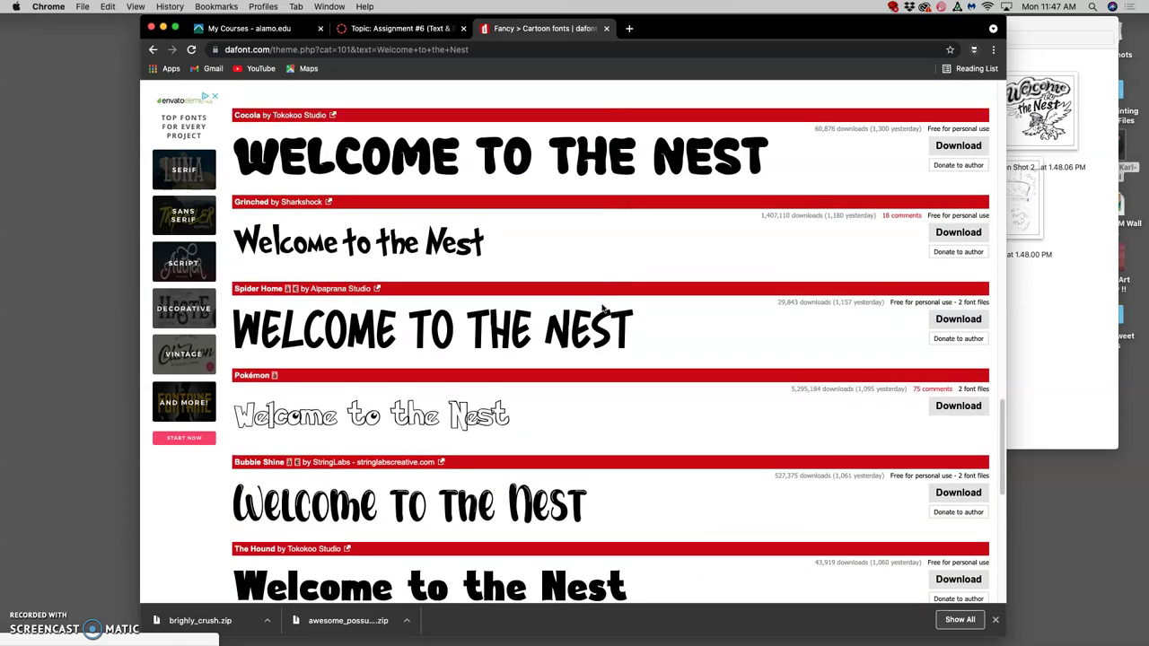
scroll(602, 308, "up", 4)
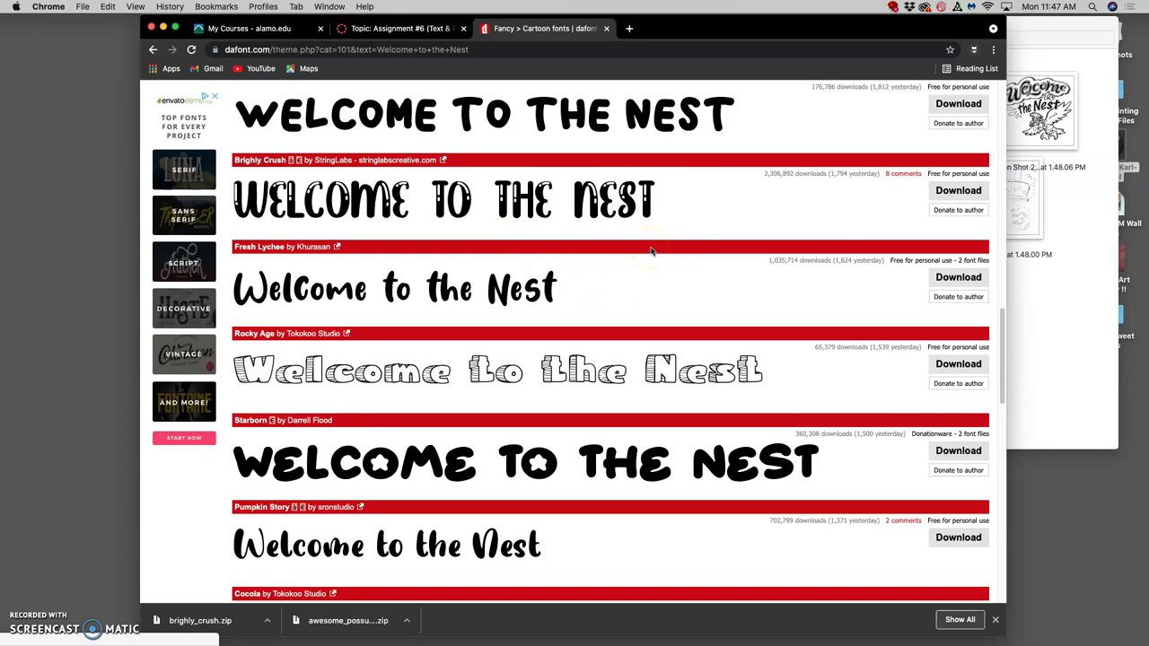
scroll(646, 278, "down", 2)
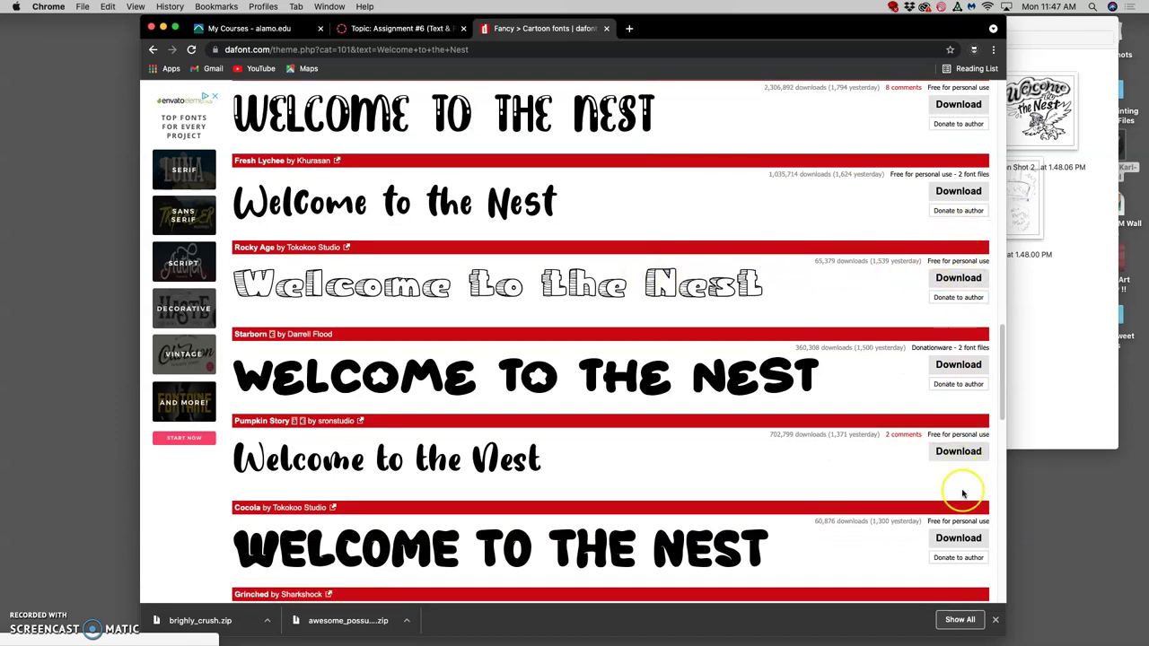
scroll(964, 489, "down", 2)
scroll(963, 492, "down", 5)
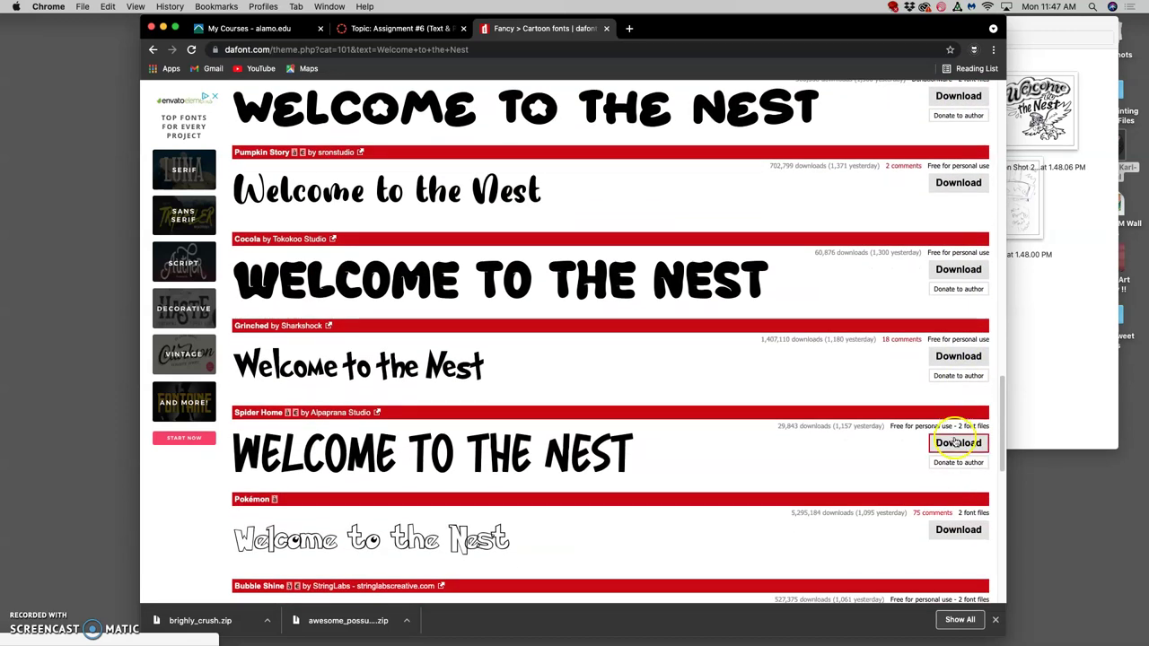
scroll(956, 477, "down", 4)
scroll(957, 479, "down", 6)
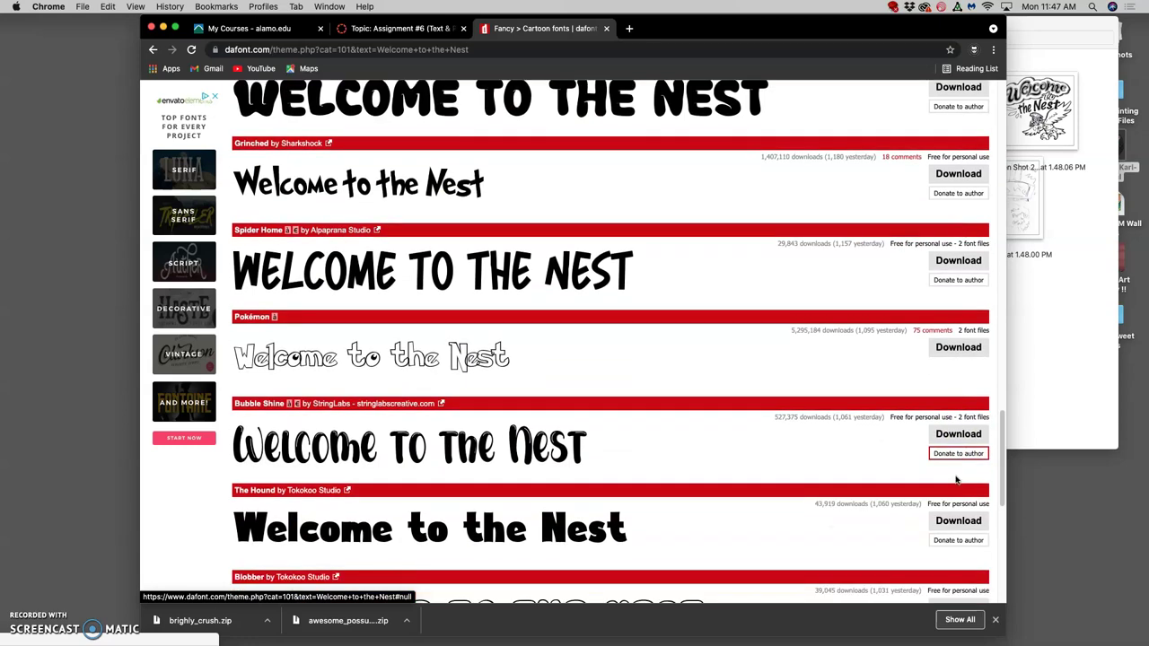
scroll(958, 480, "down", 5)
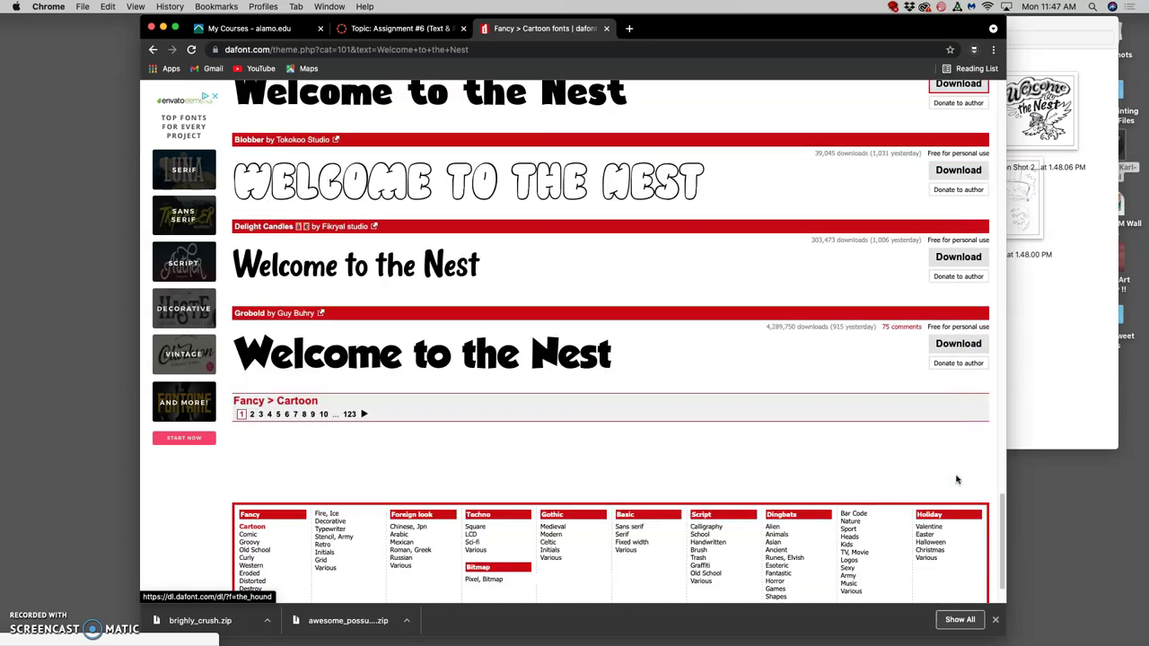
scroll(934, 318, "up", 5)
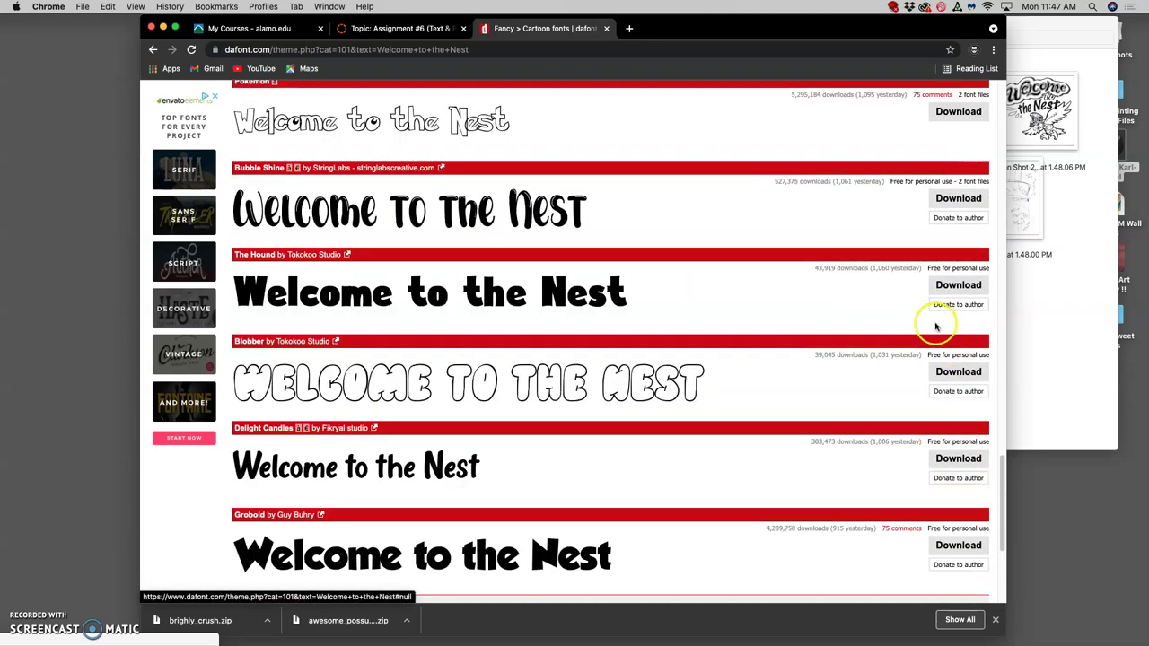
scroll(916, 332, "down", 2)
left_click(252, 521)
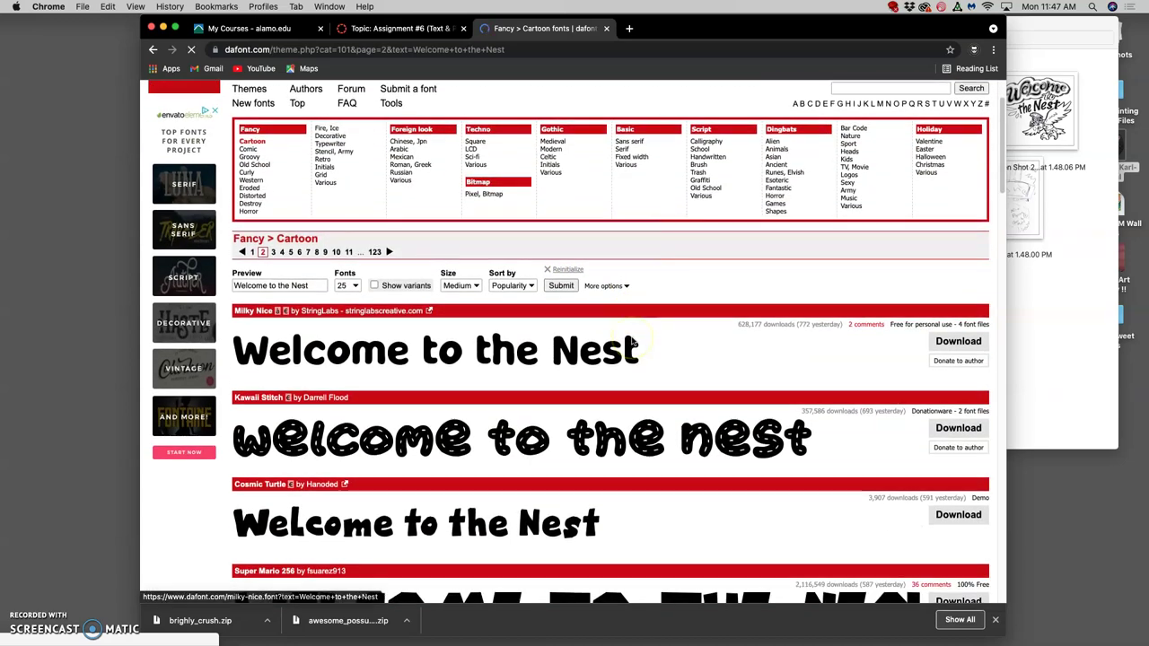
scroll(629, 341, "down", 4)
scroll(632, 342, "down", 3)
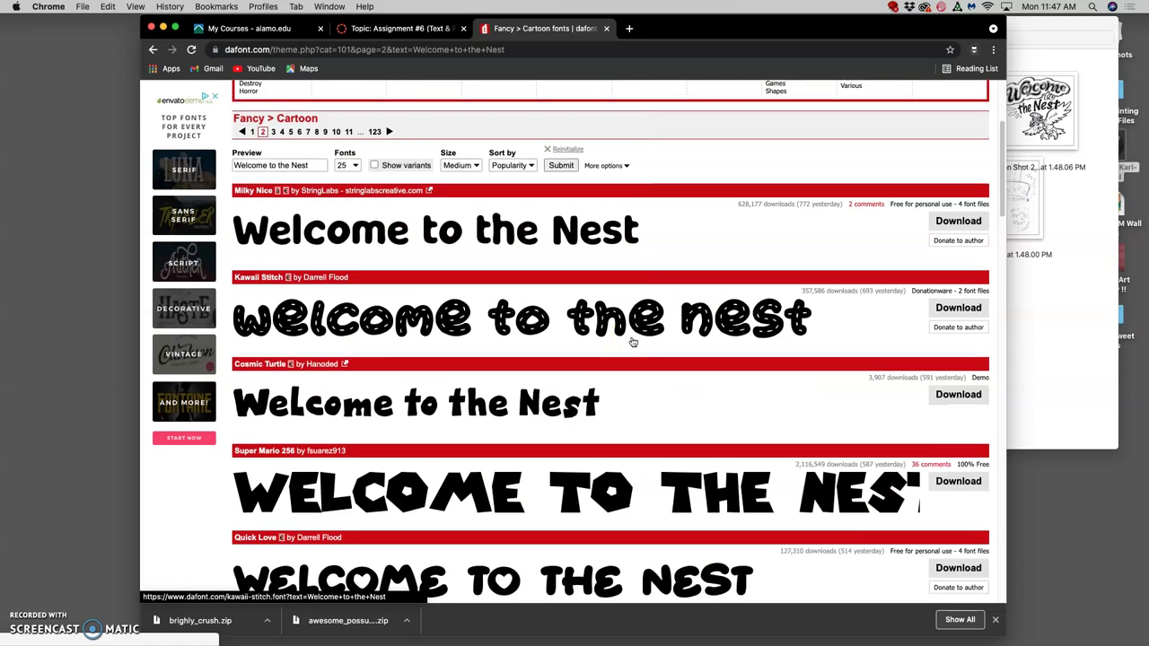
scroll(632, 342, "down", 8)
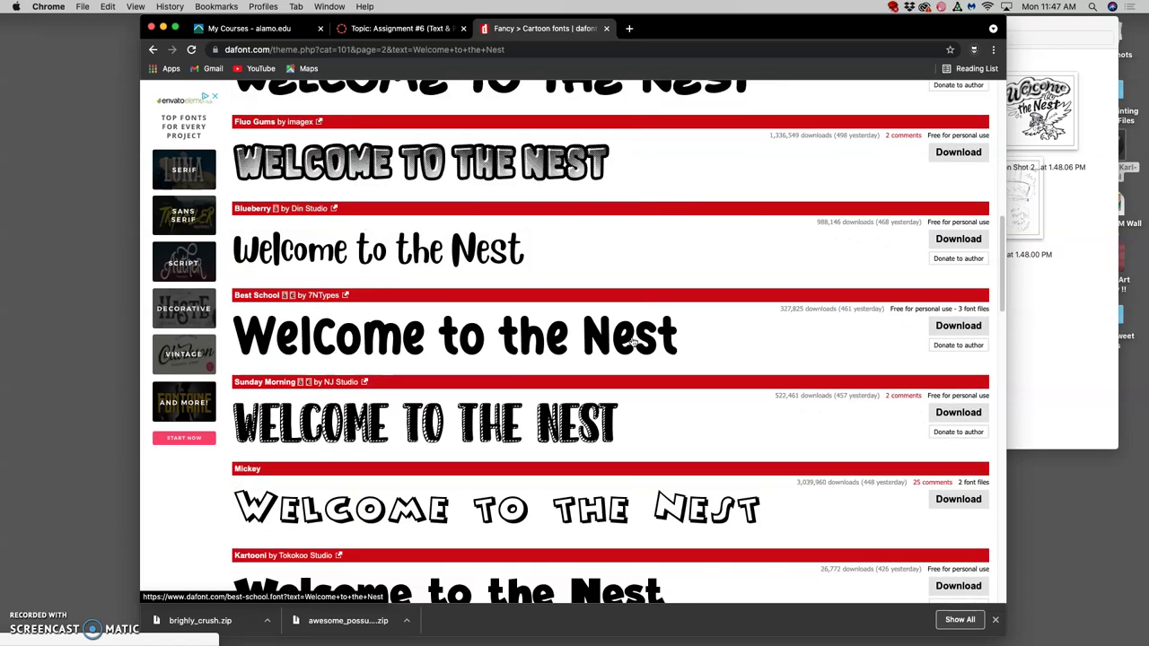
scroll(633, 342, "down", 6)
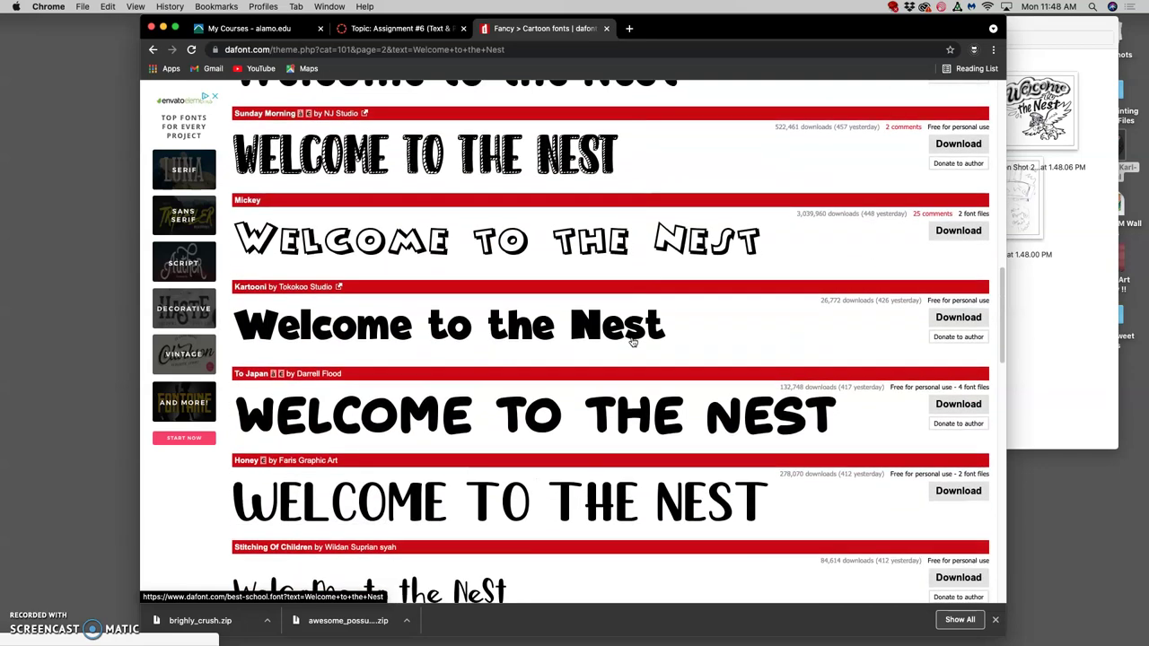
scroll(632, 342, "down", 8)
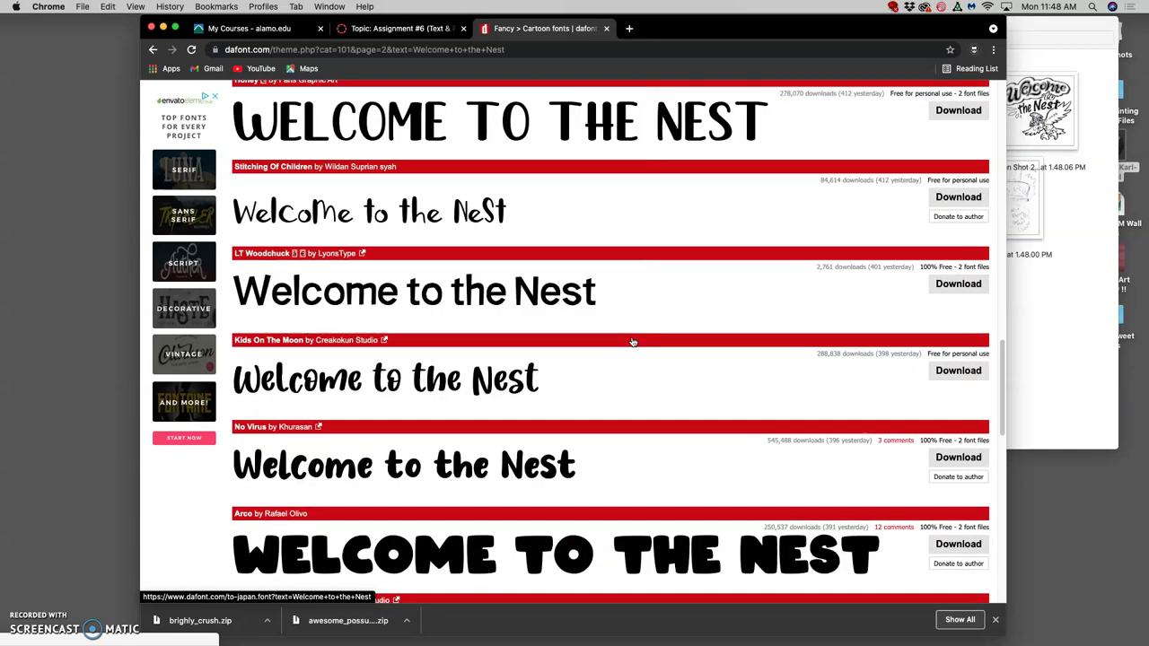
scroll(632, 342, "down", 10)
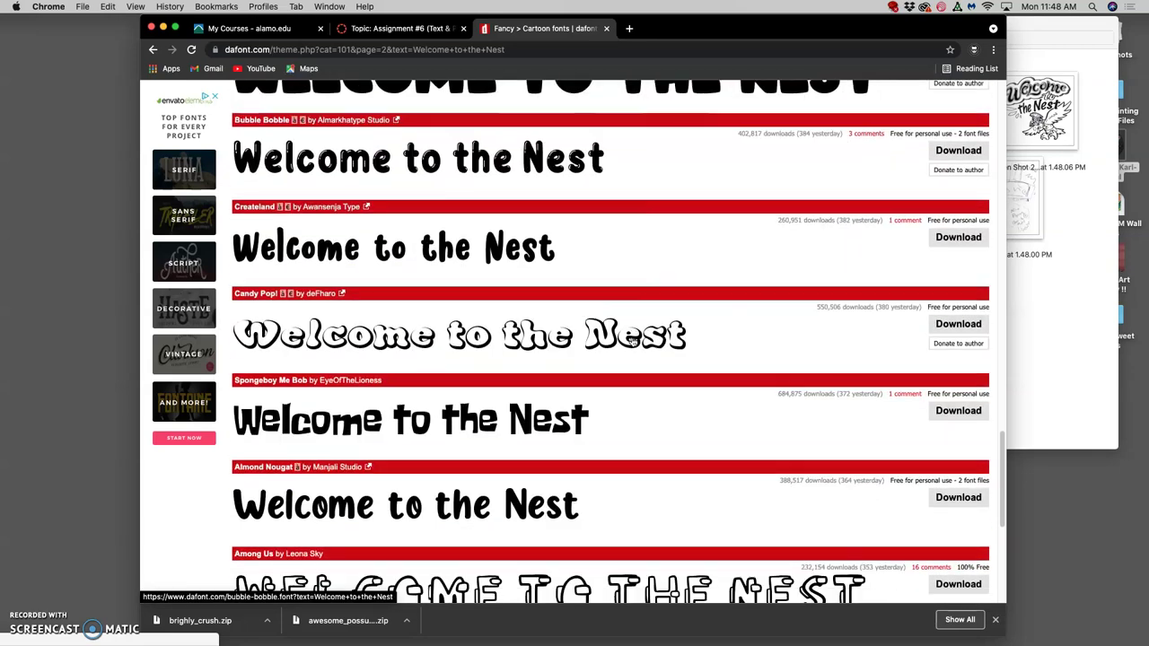
scroll(633, 342, "down", 5)
scroll(682, 386, "up", 20)
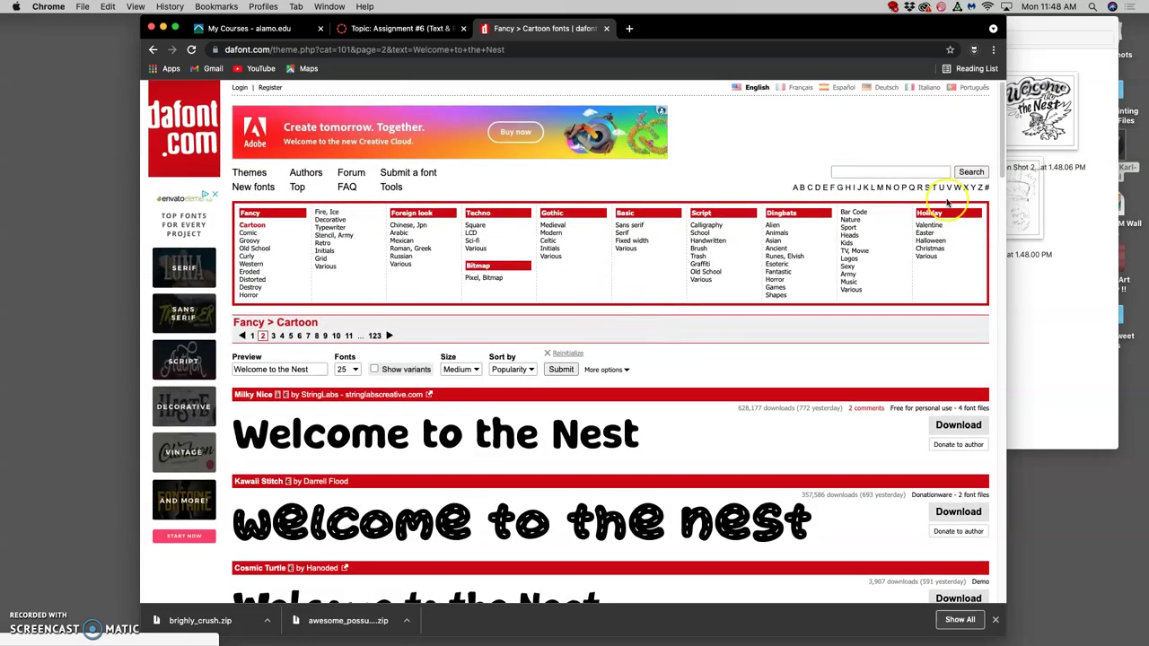
Step: Move brighly_crush.zip from Downloads into the Assign #6 folder
left_click(1029, 315)
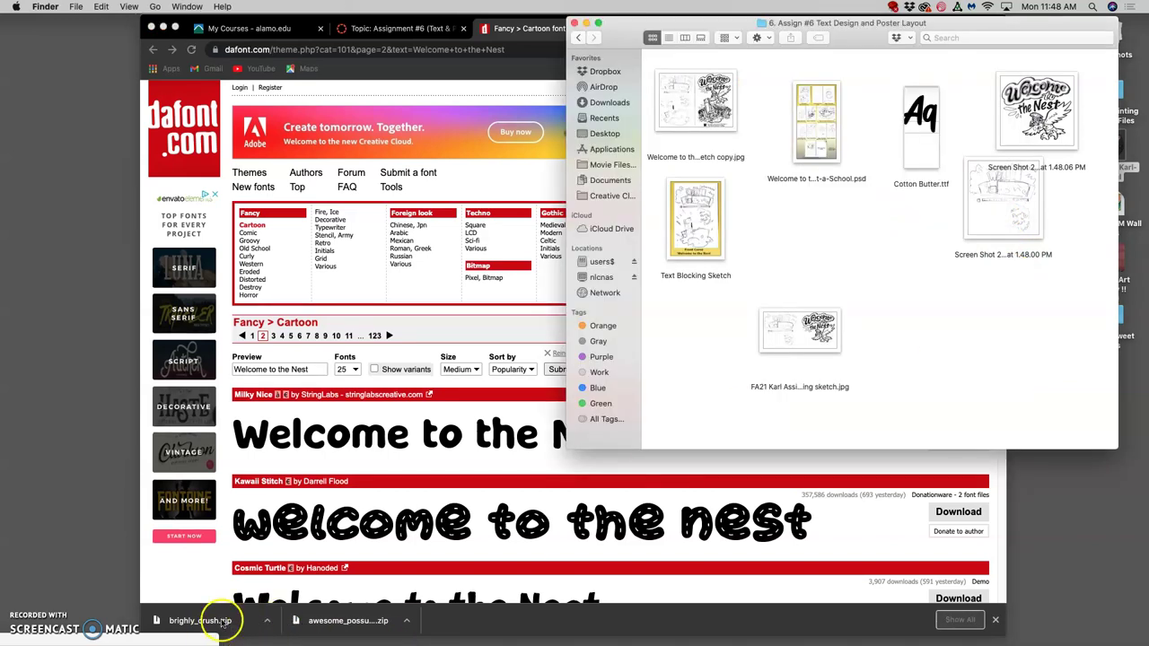
mouse_move(3, 628)
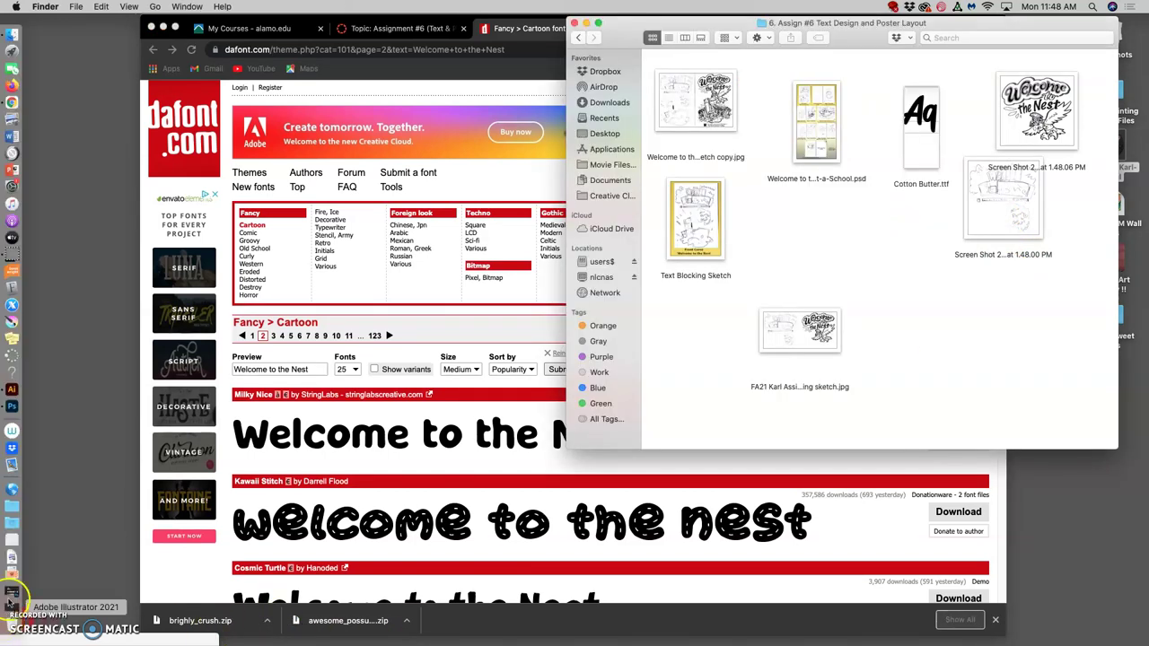
left_click(10, 529)
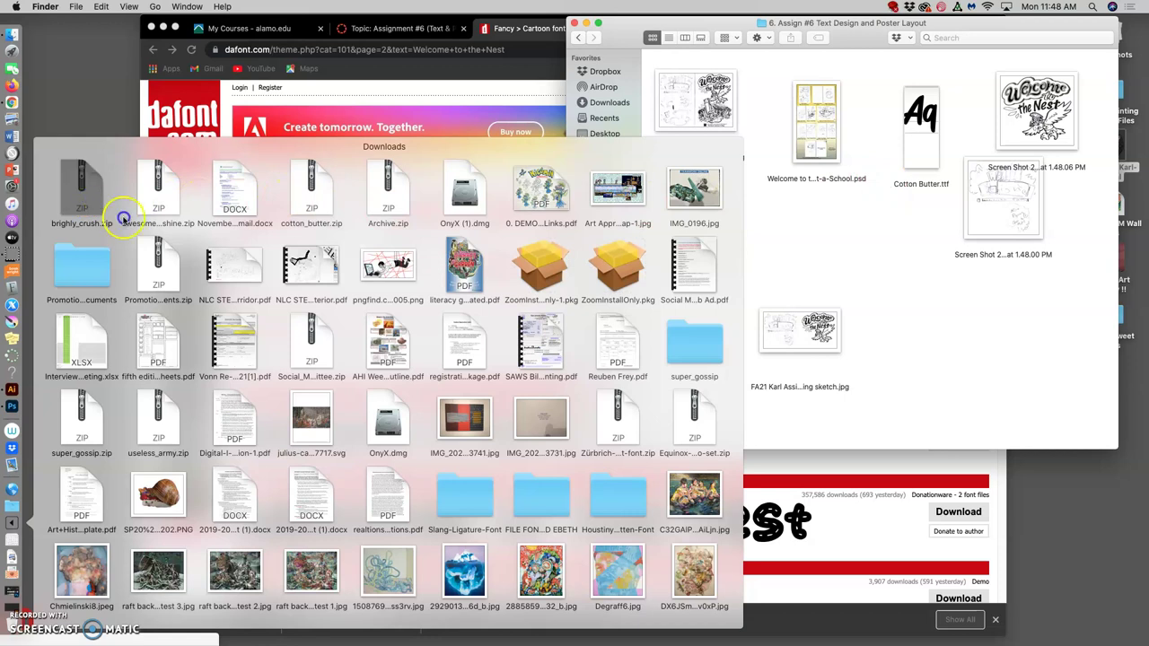
left_click(507, 285)
left_click_drag(881, 296, 916, 293)
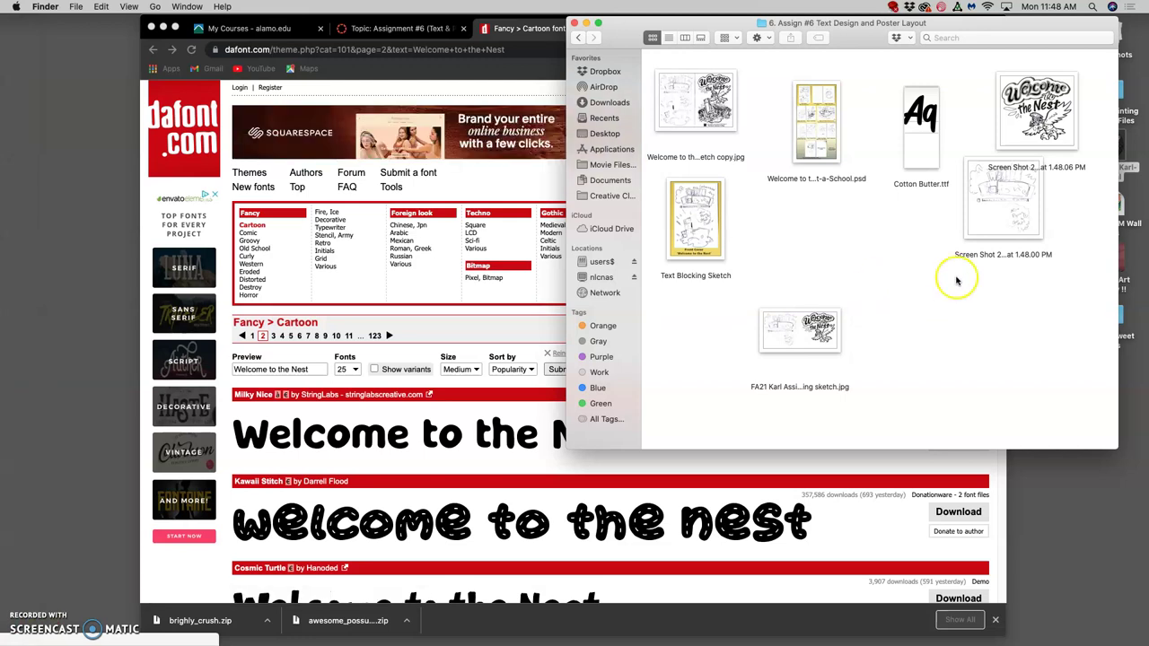
left_click_drag(914, 295, 989, 329)
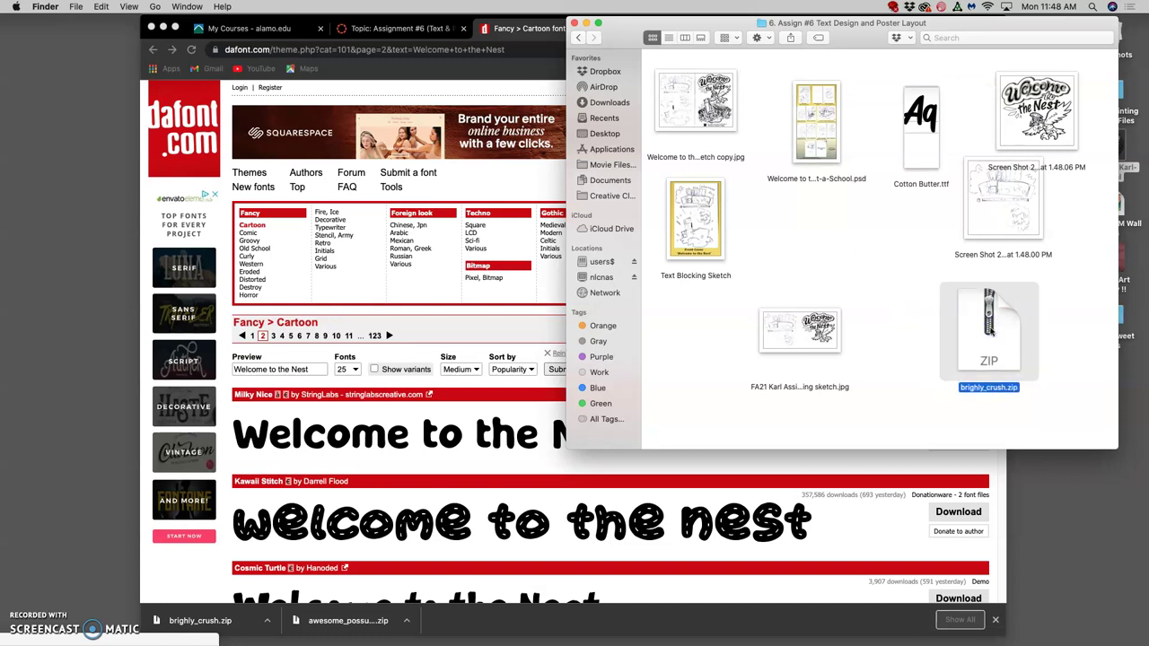
Step: Unzip brighly_crush.zip and open Brightly Crush Shine.otf in Font Book
double_click(989, 328)
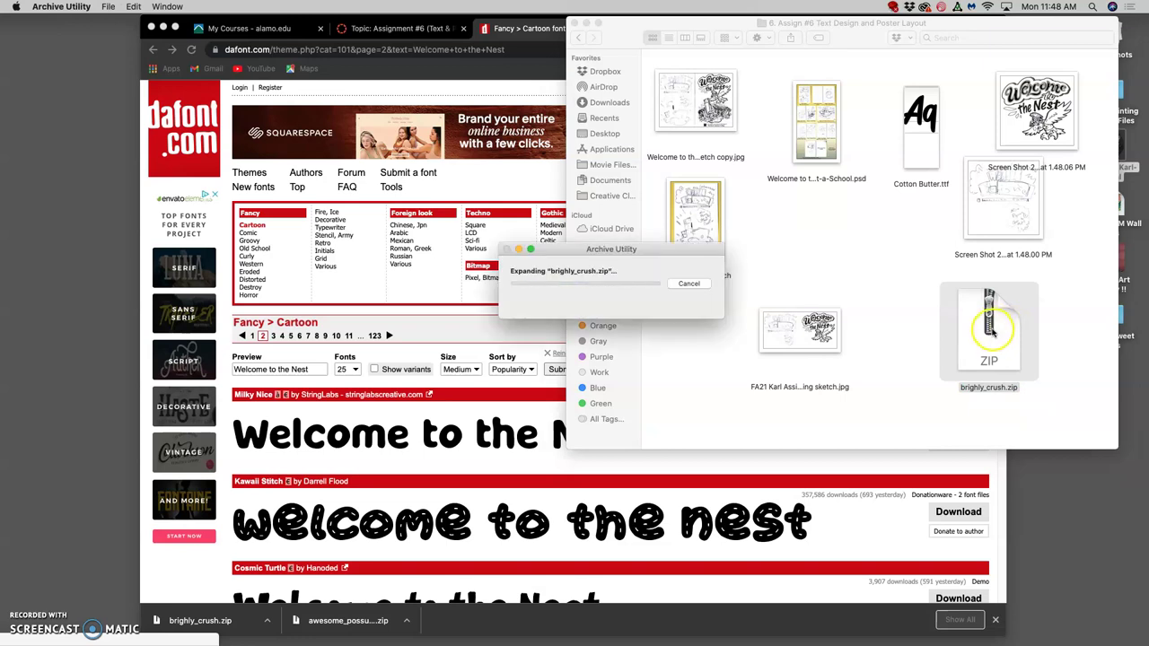
left_click(988, 346)
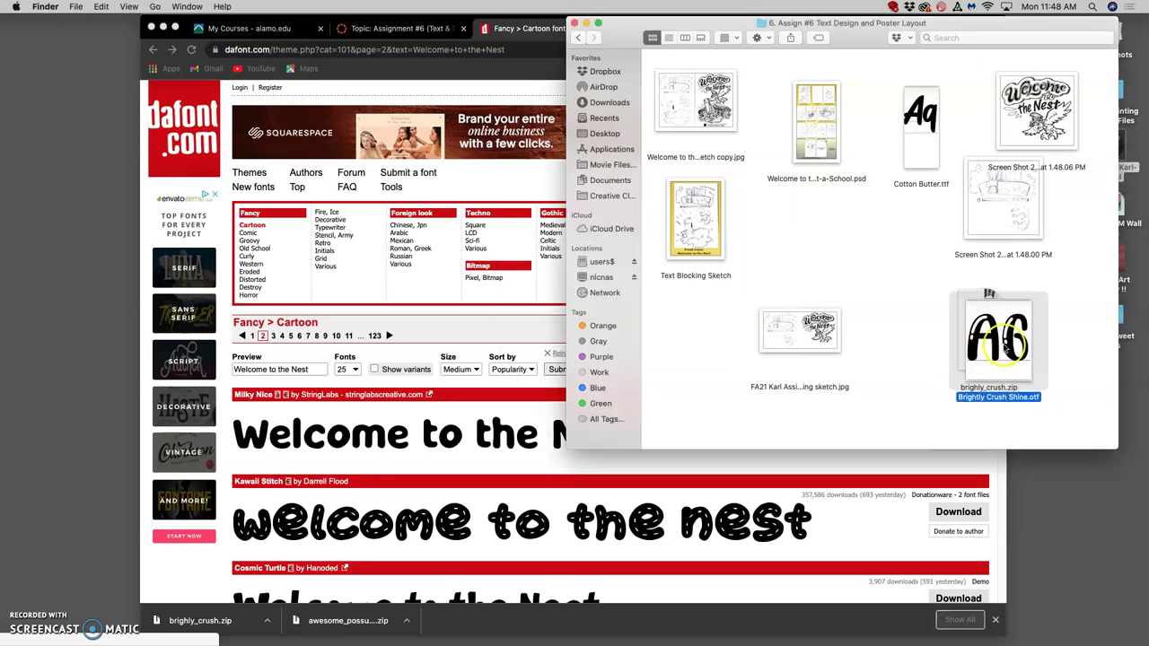
left_click_drag(988, 345, 891, 258)
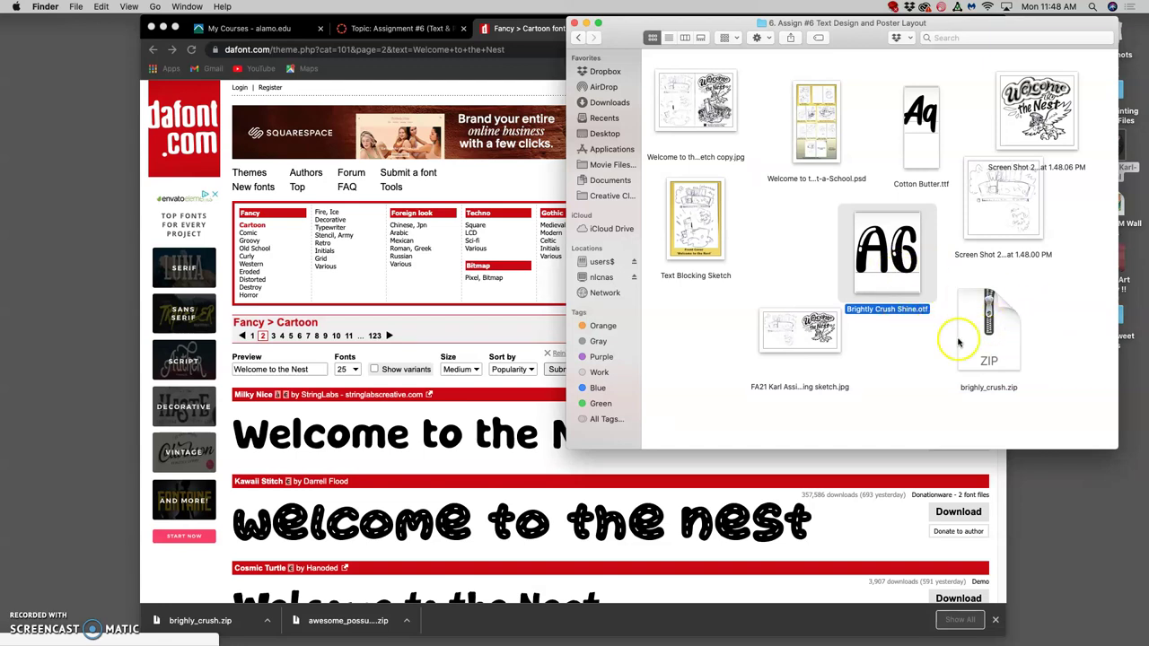
left_click(925, 324)
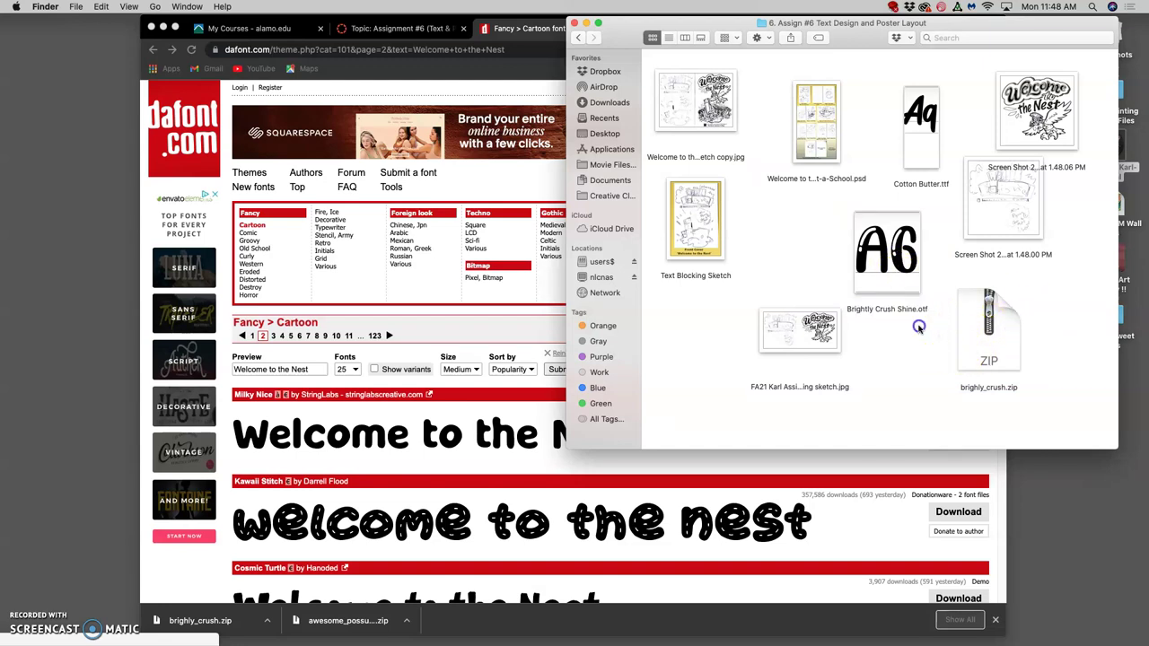
left_click(887, 257)
double_click(887, 258)
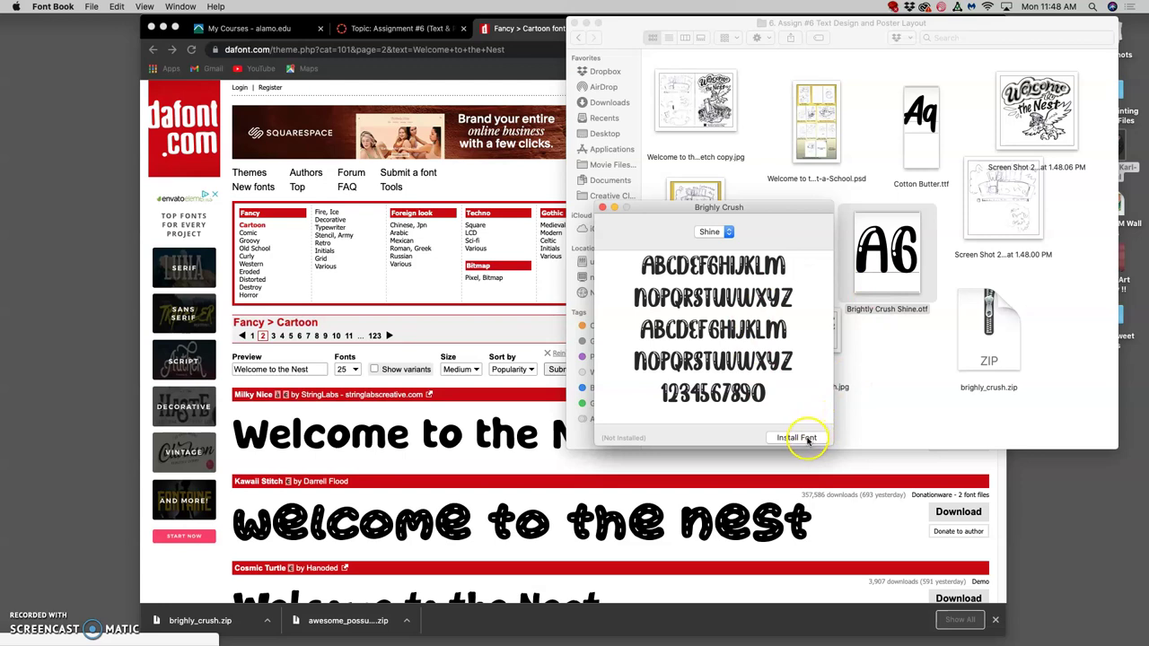
Step: Try installing Brightly Crush Shine.otf, then dismiss the validation warning without installing it
left_click(796, 438)
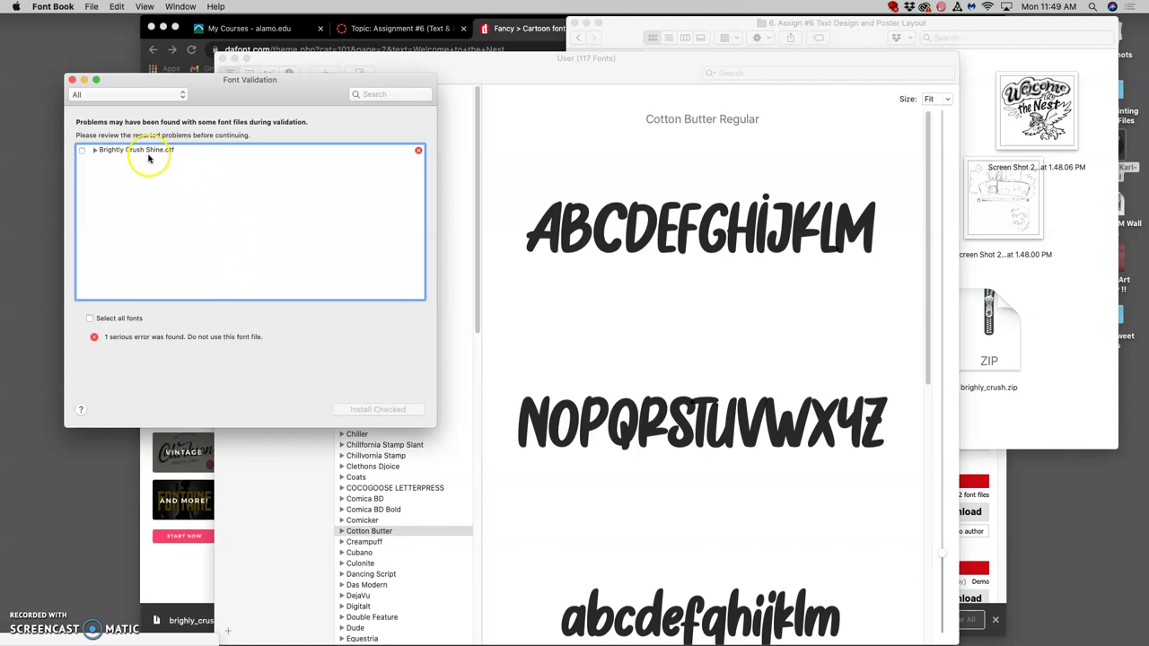
left_click(72, 80)
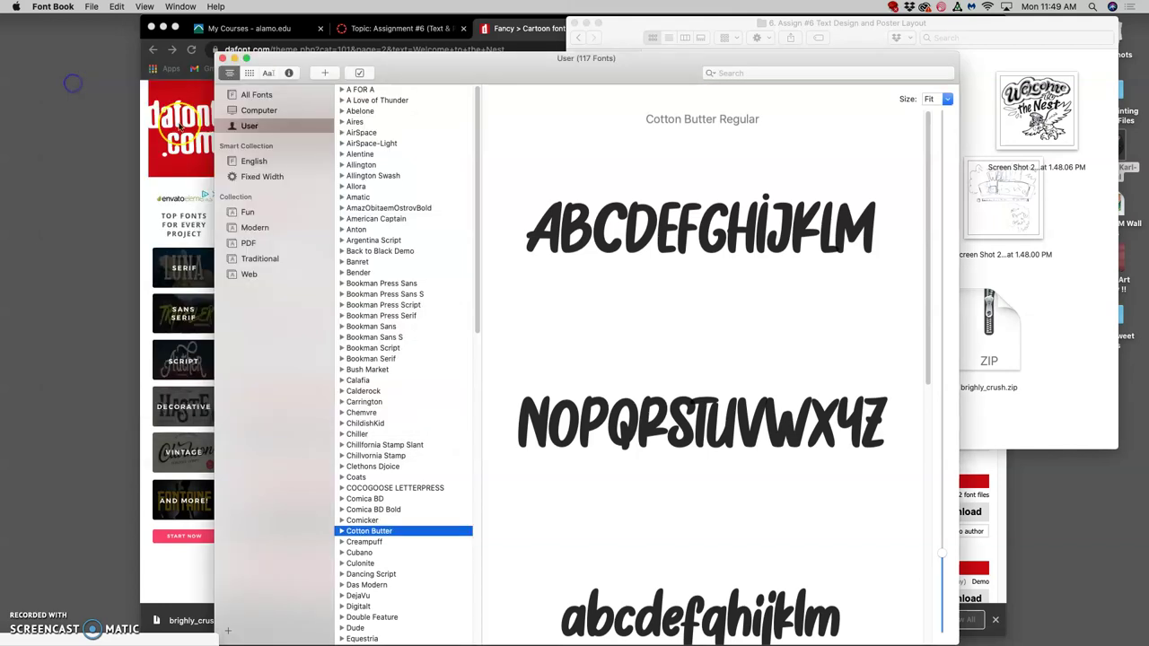
Step: Bring Chrome's DaFont Cartoon fonts page forward and go back to the previous page
left_click(154, 101)
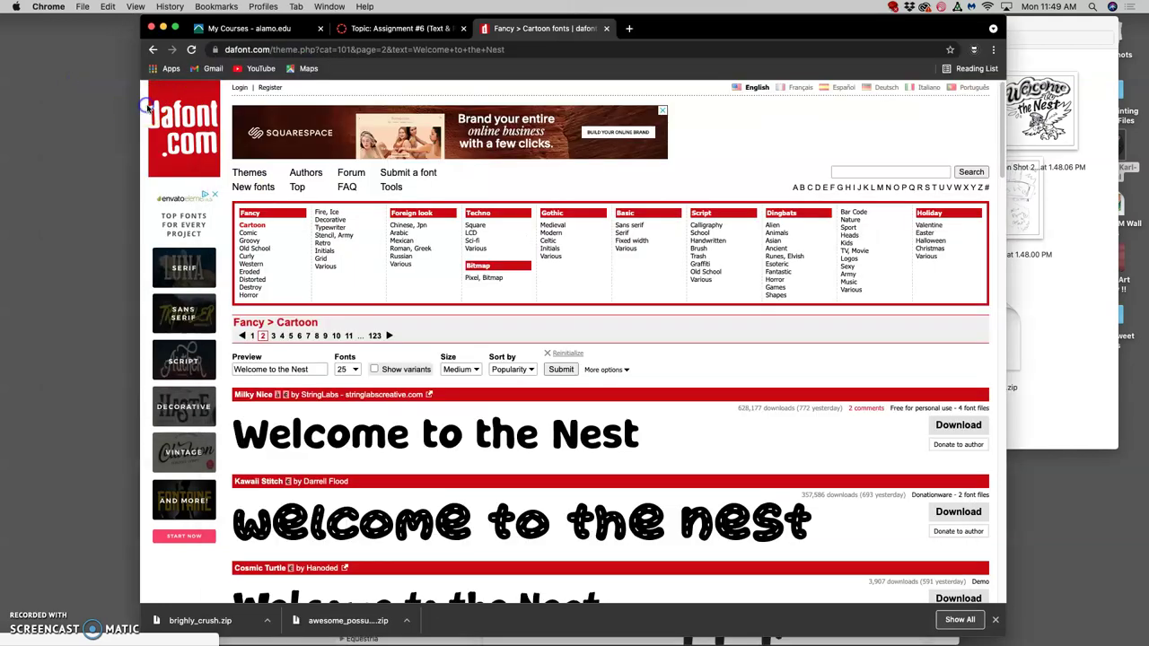
scroll(503, 368, "down", 2)
scroll(503, 368, "down", 10)
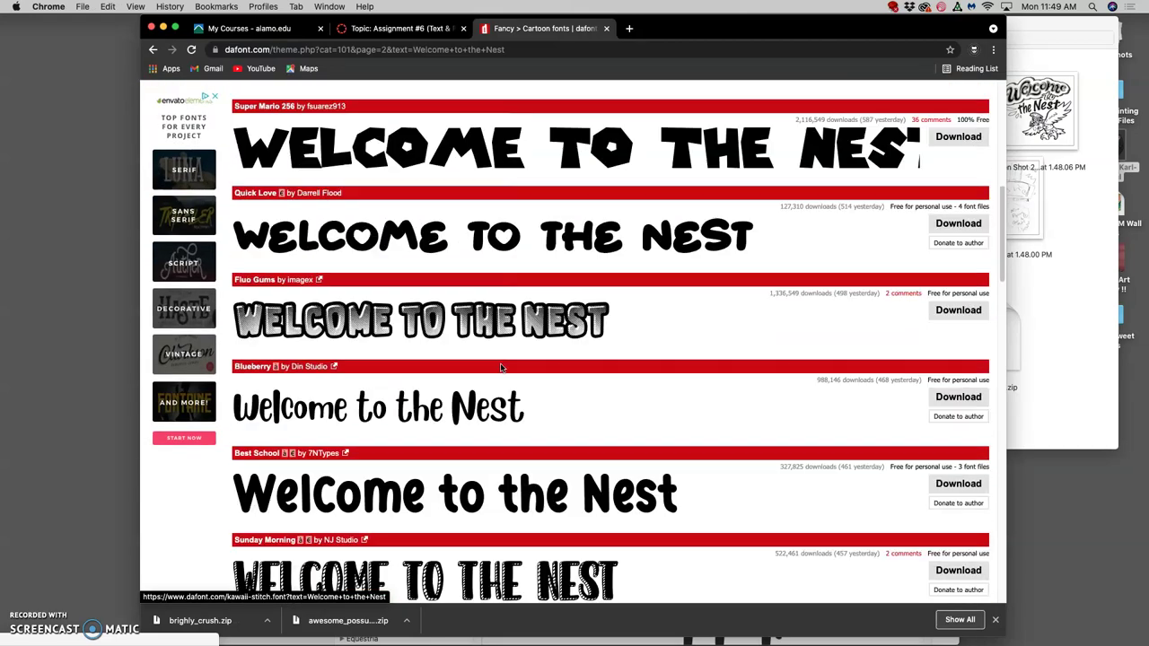
scroll(503, 368, "up", 10)
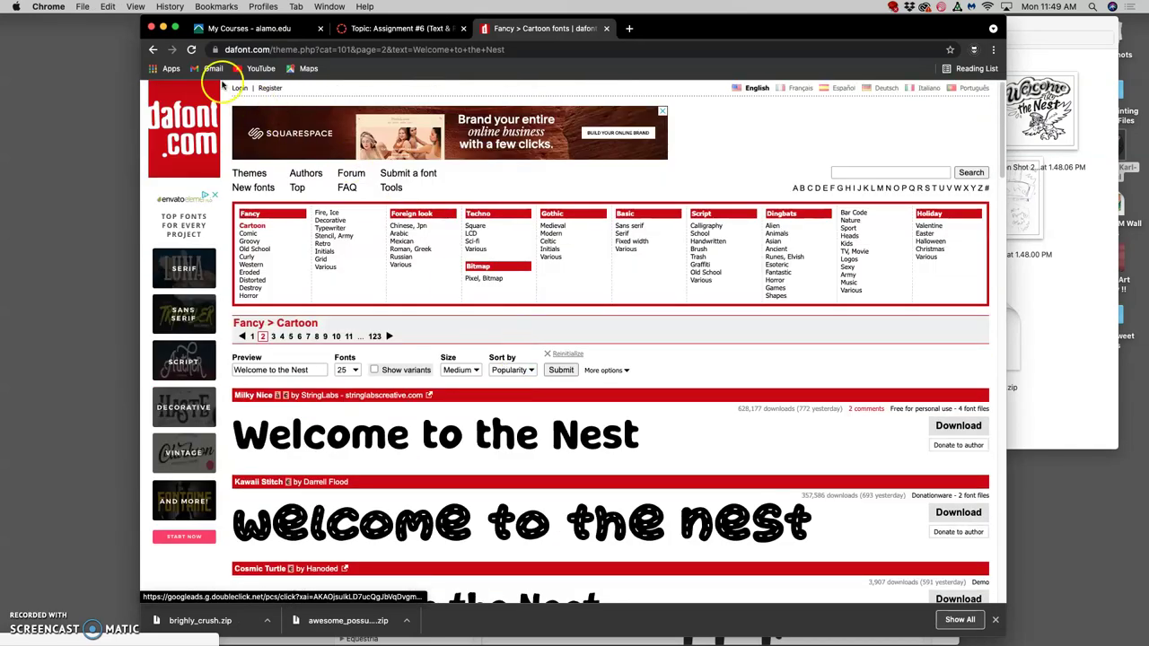
left_click(154, 51)
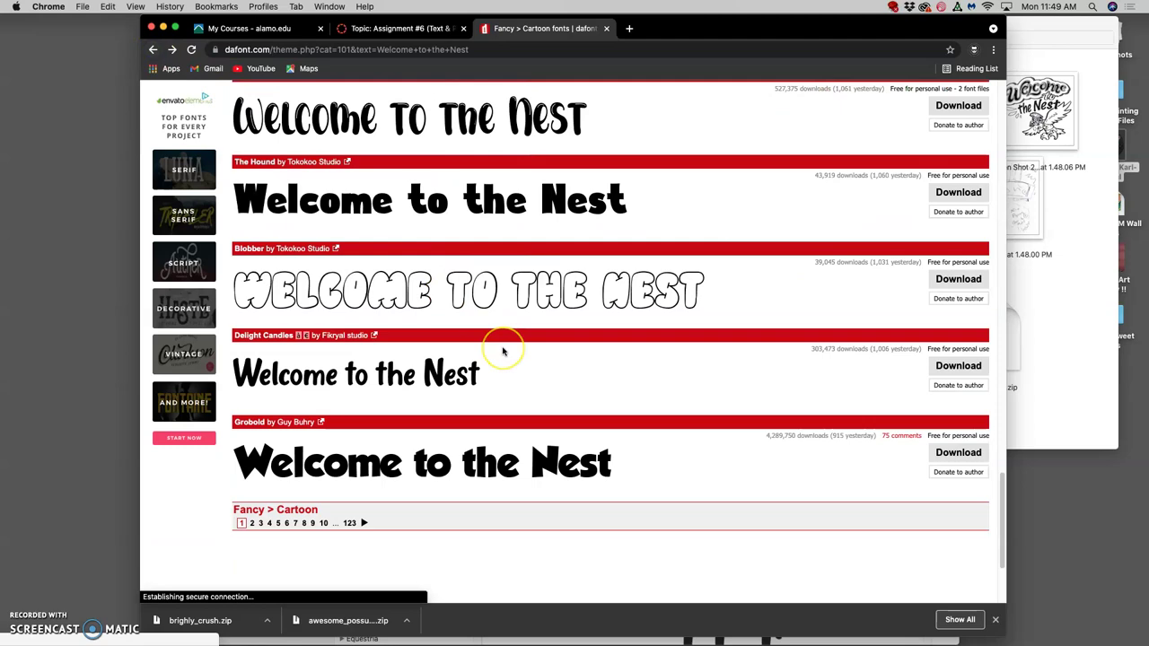
Step: Scroll up to the BubbleGum font and download it as bubblegum.zip
scroll(503, 352, "up", 2)
scroll(503, 352, "up", 1)
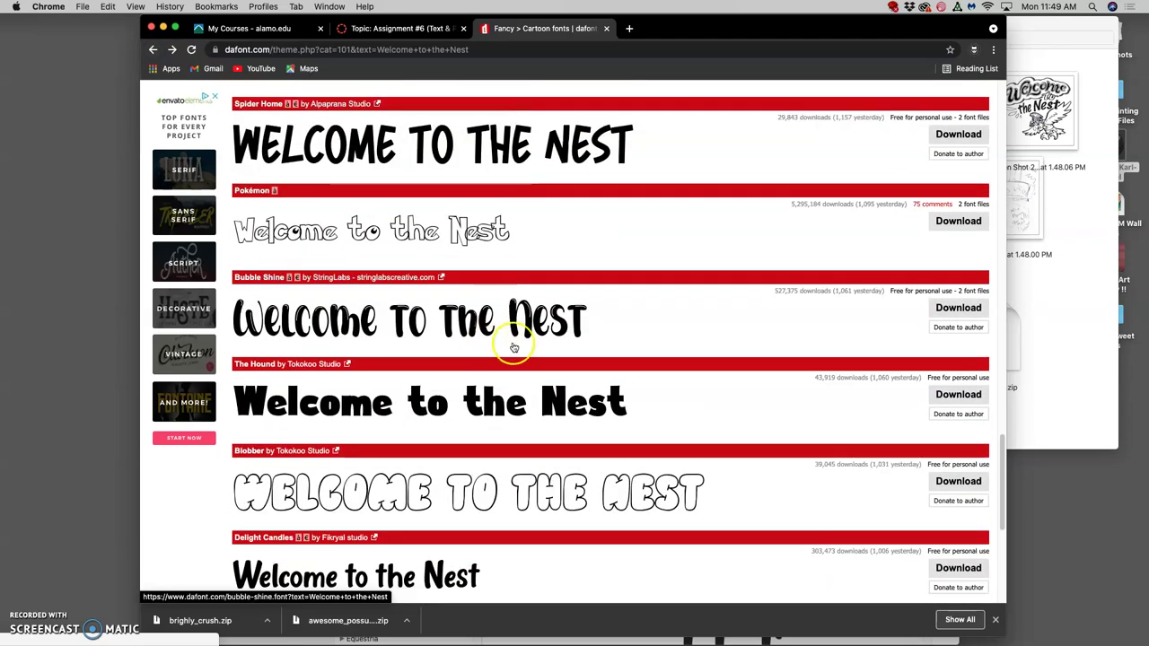
scroll(513, 348, "up", 6)
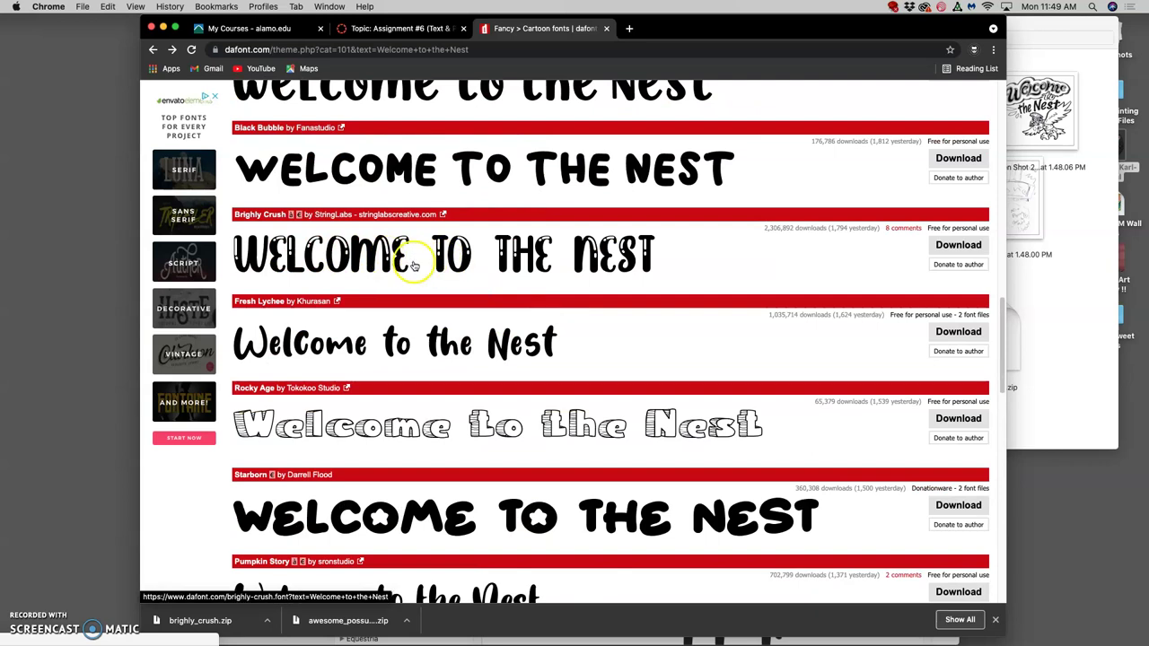
scroll(417, 266, "up", 3)
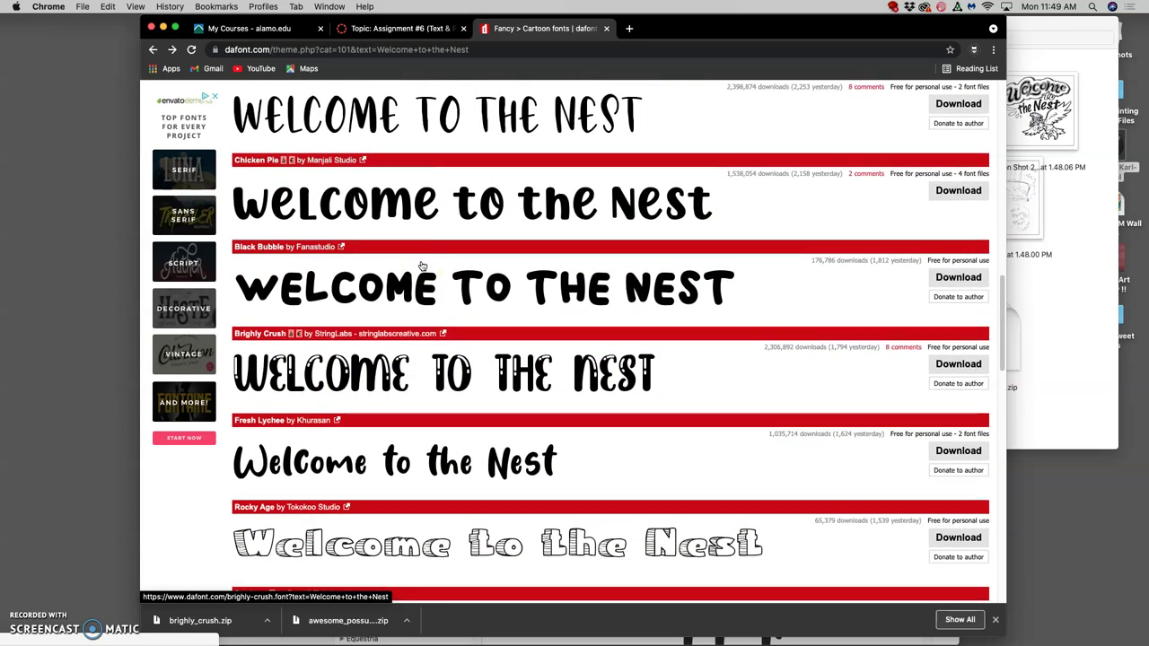
scroll(422, 266, "up", 5)
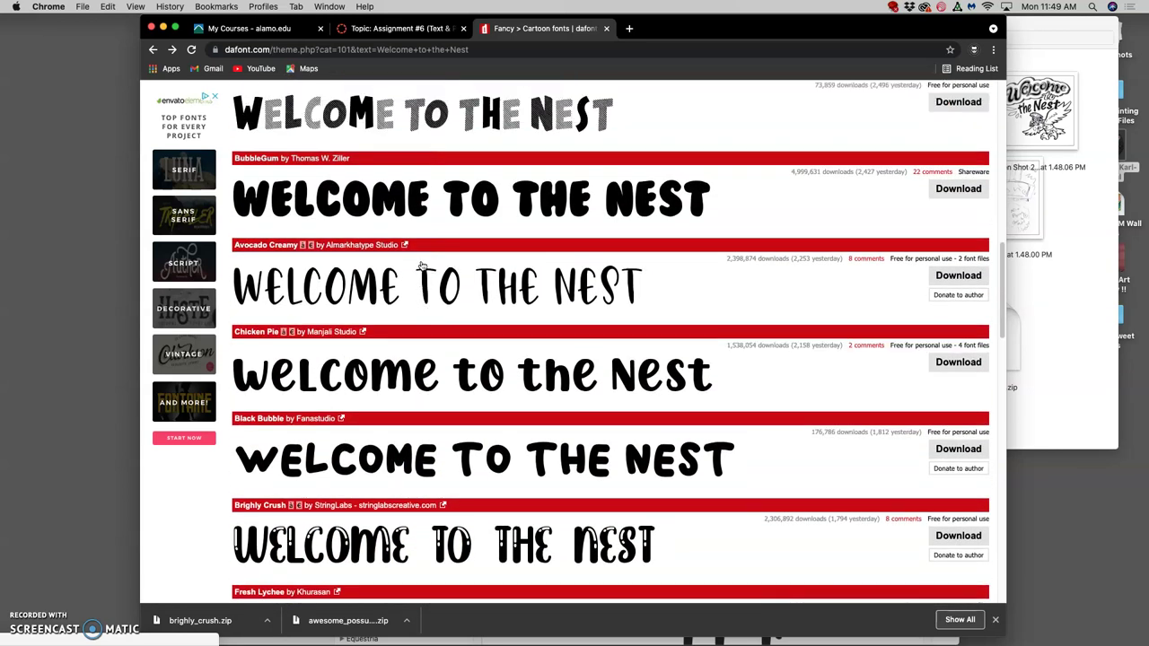
scroll(422, 266, "up", 1)
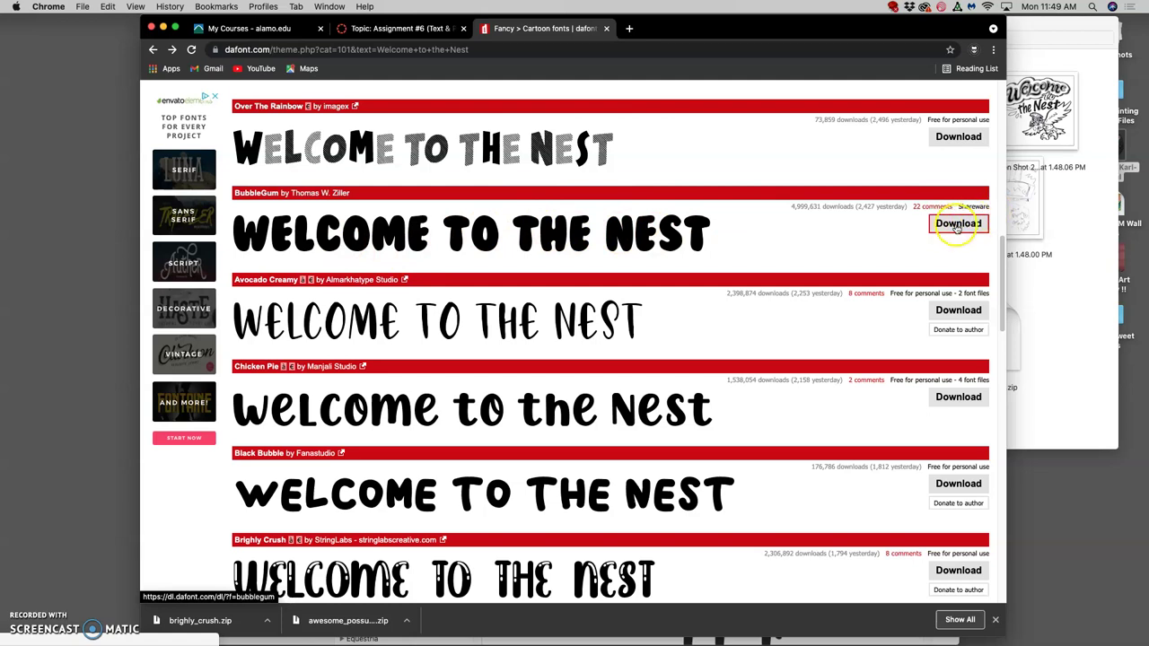
left_click(957, 224)
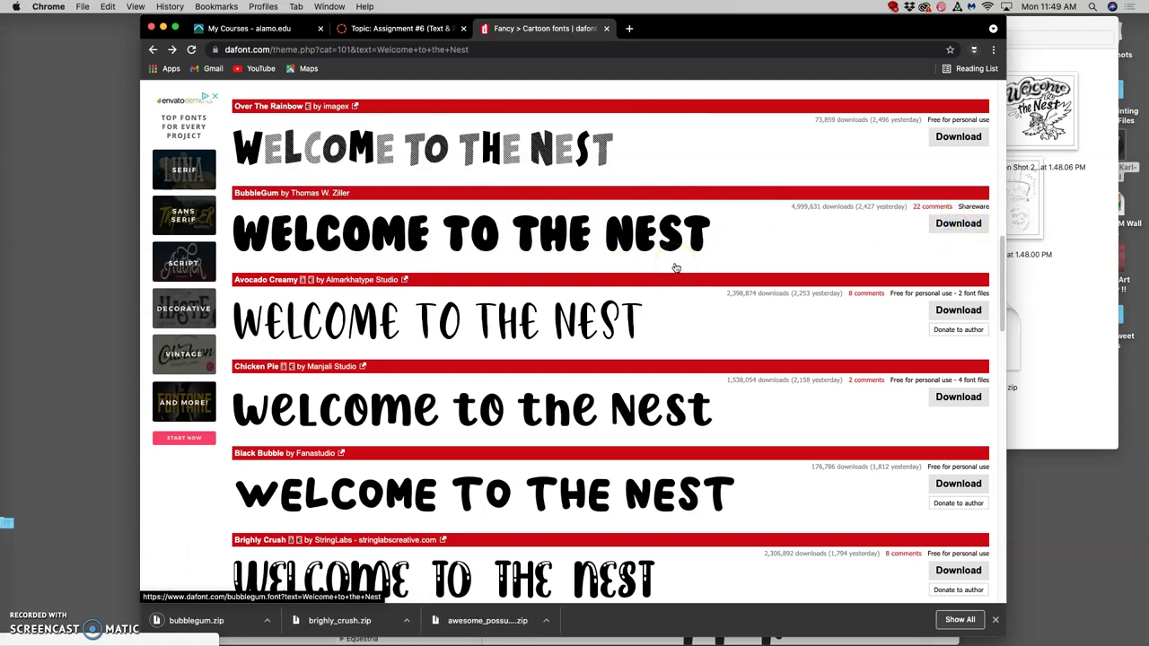
left_click(674, 261)
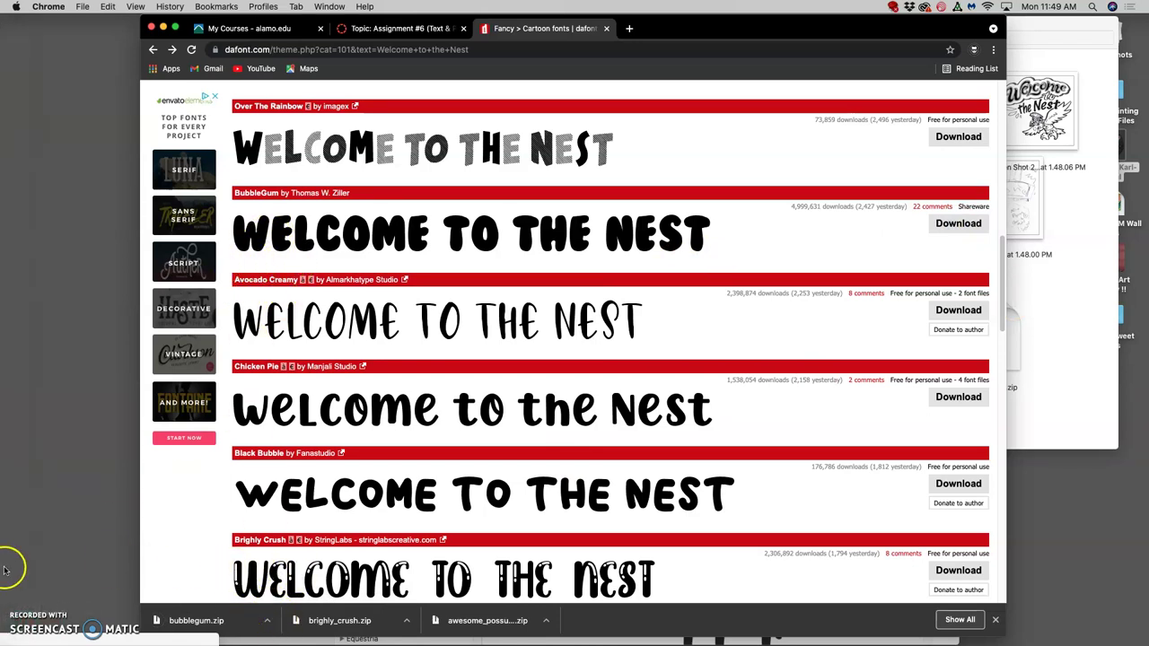
Step: Move bubblegum.zip from Downloads into Assign #6, unzip it, and open the bubblegum folder
mouse_move(5, 572)
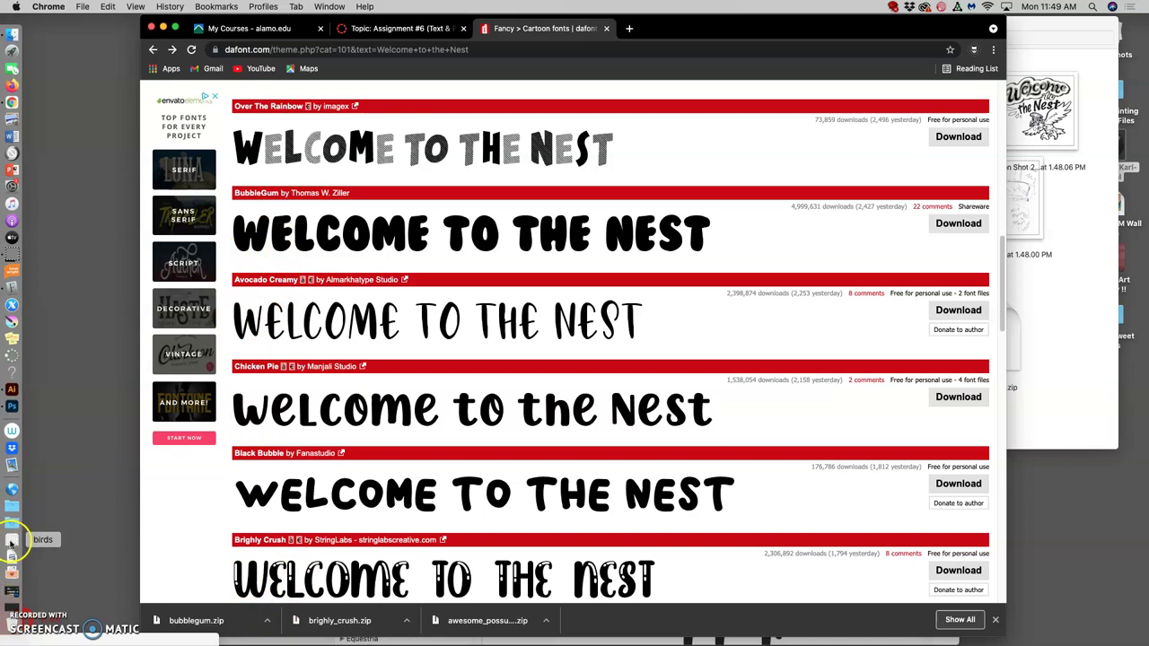
left_click(11, 528)
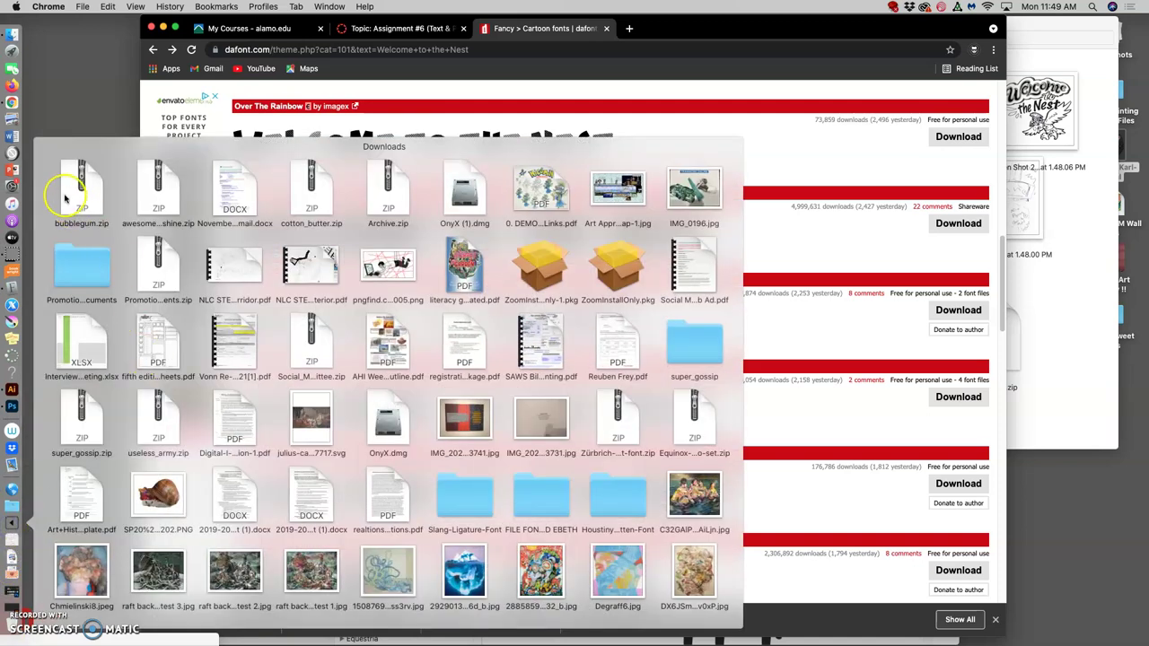
left_click_drag(127, 226, 1060, 353)
double_click(1060, 353)
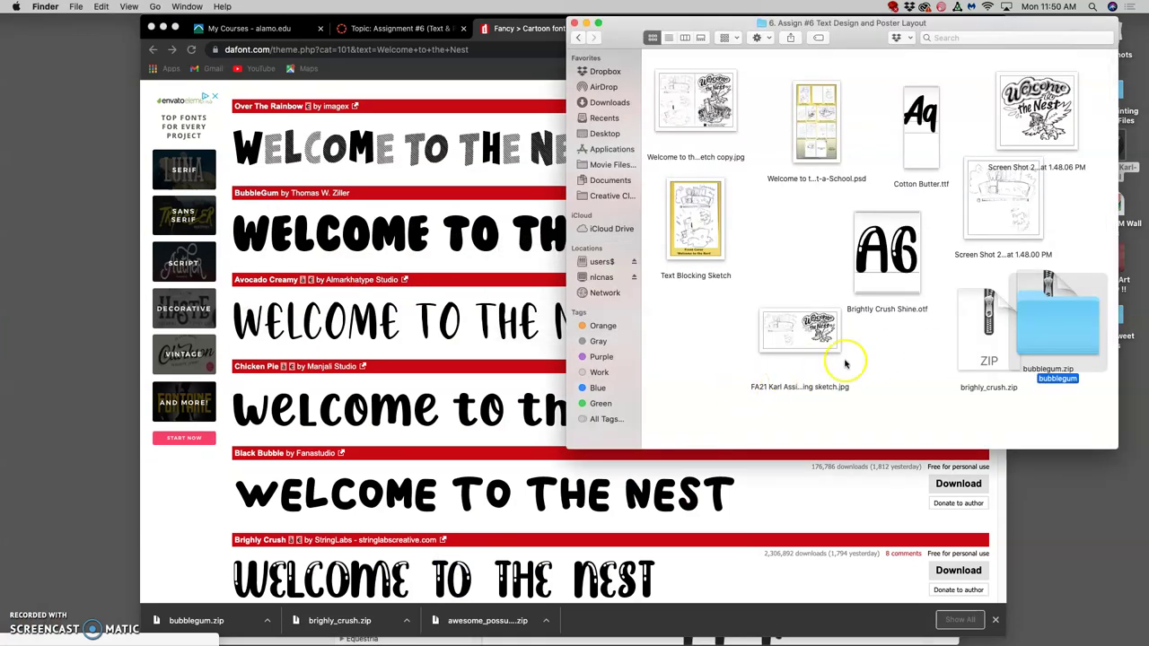
double_click(1058, 334)
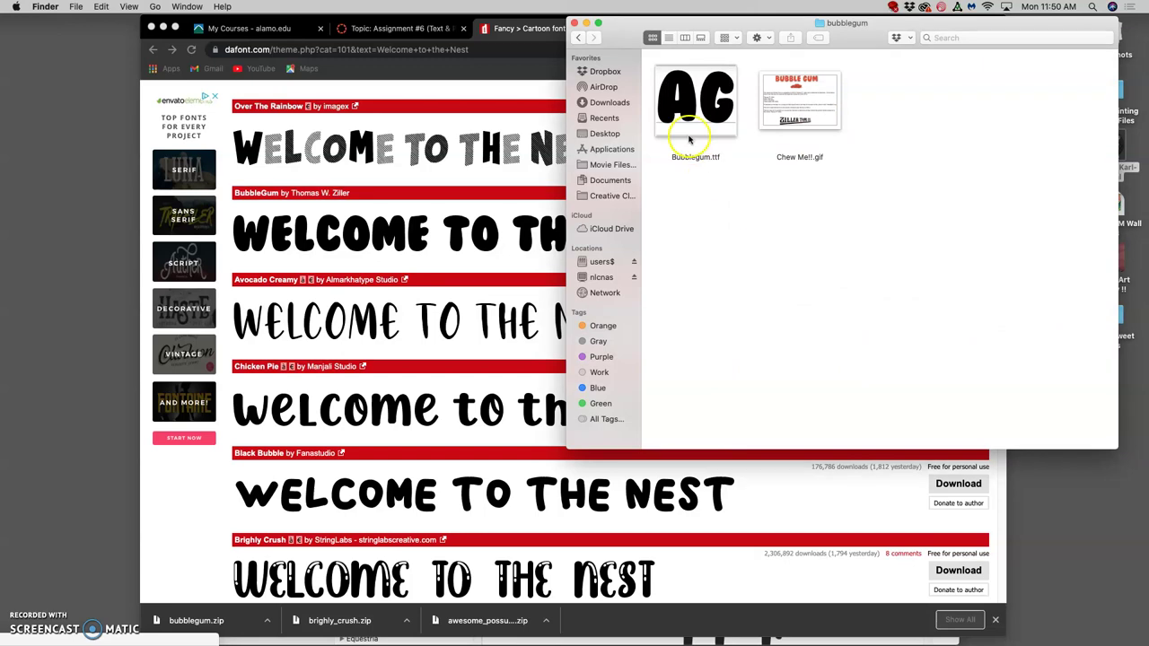
Step: Install Bubblegum.ttf despite its validation error and preview the BubbleGum Regular face
left_click(699, 106)
double_click(699, 106)
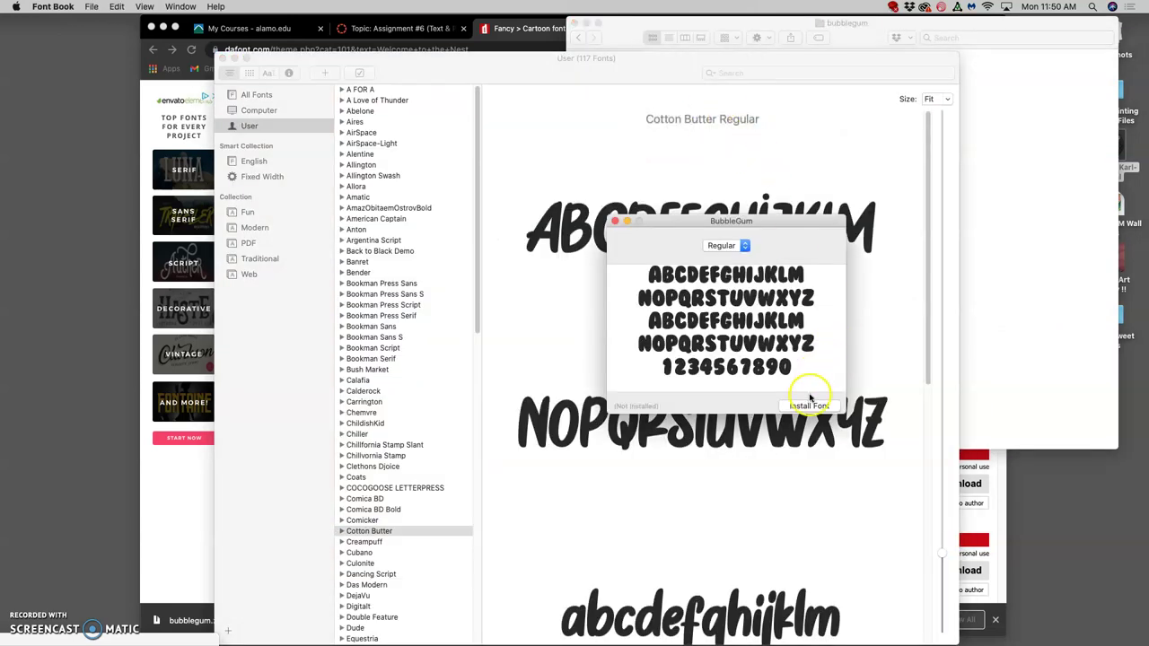
left_click(808, 402)
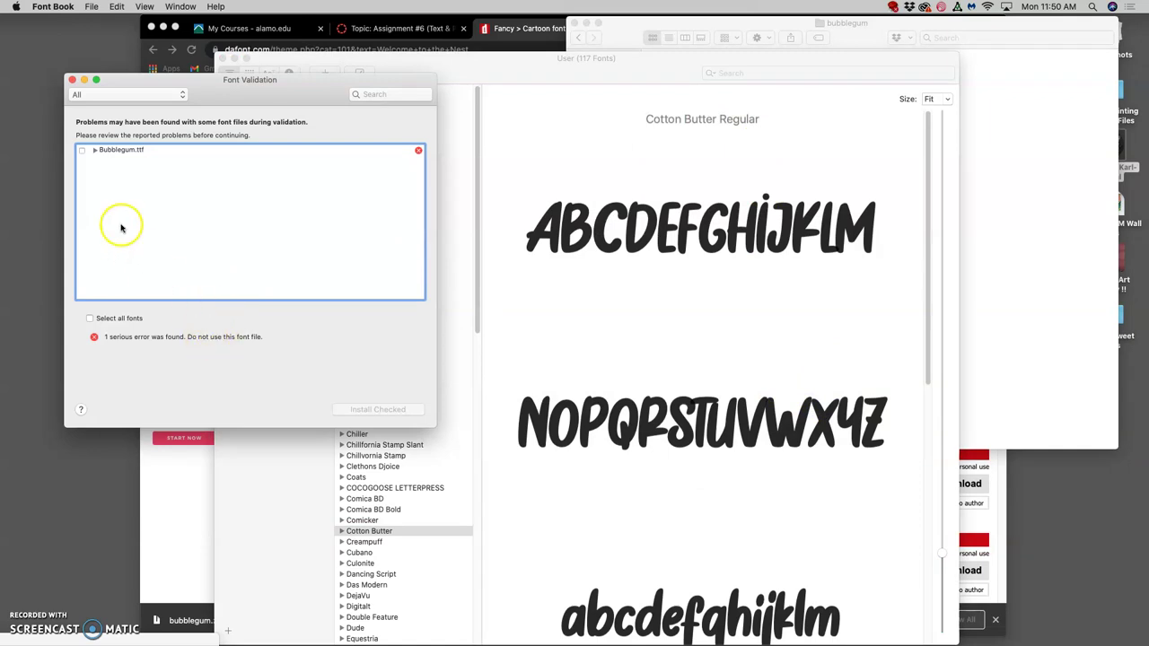
left_click(81, 150)
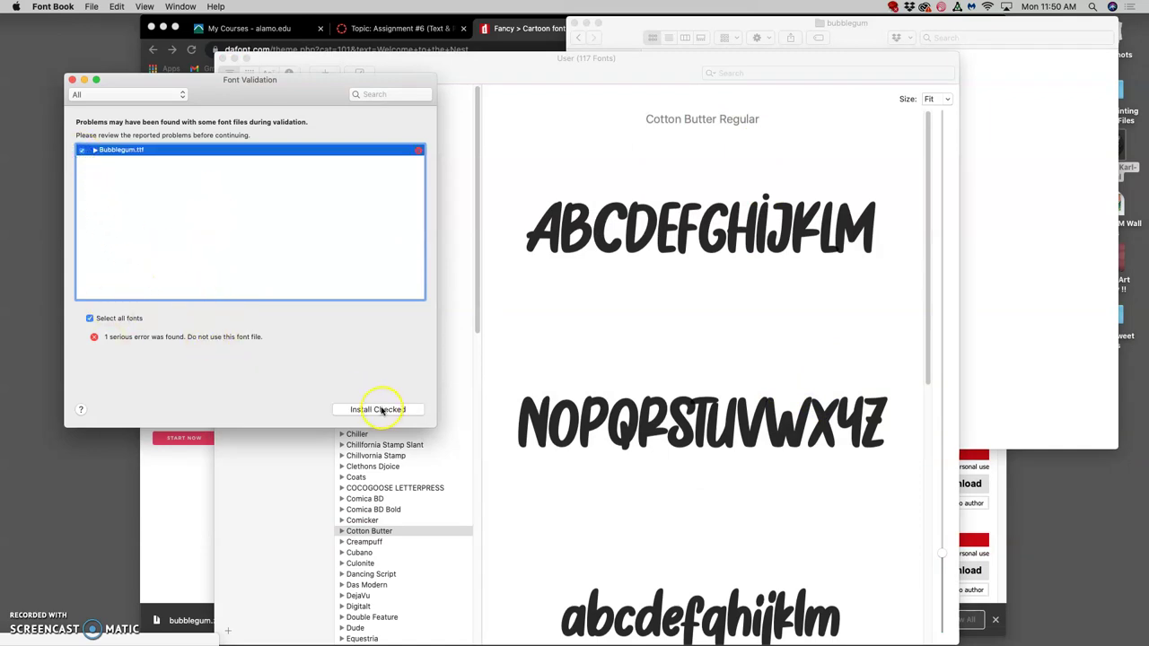
left_click(381, 409)
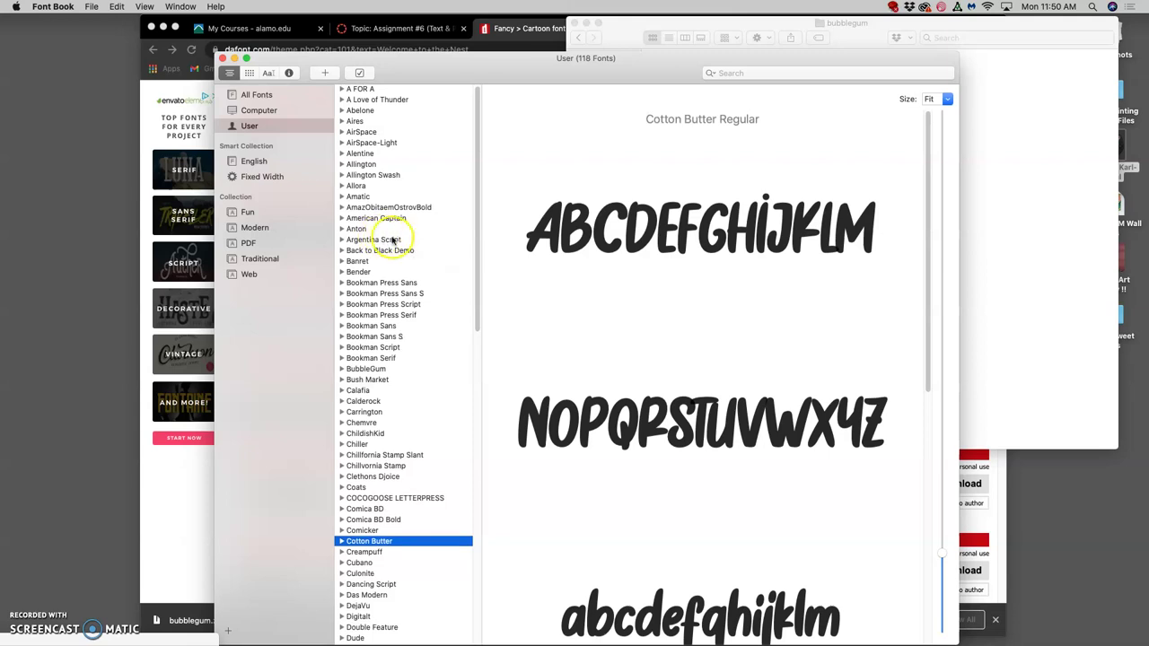
left_click(341, 369)
left_click(366, 371)
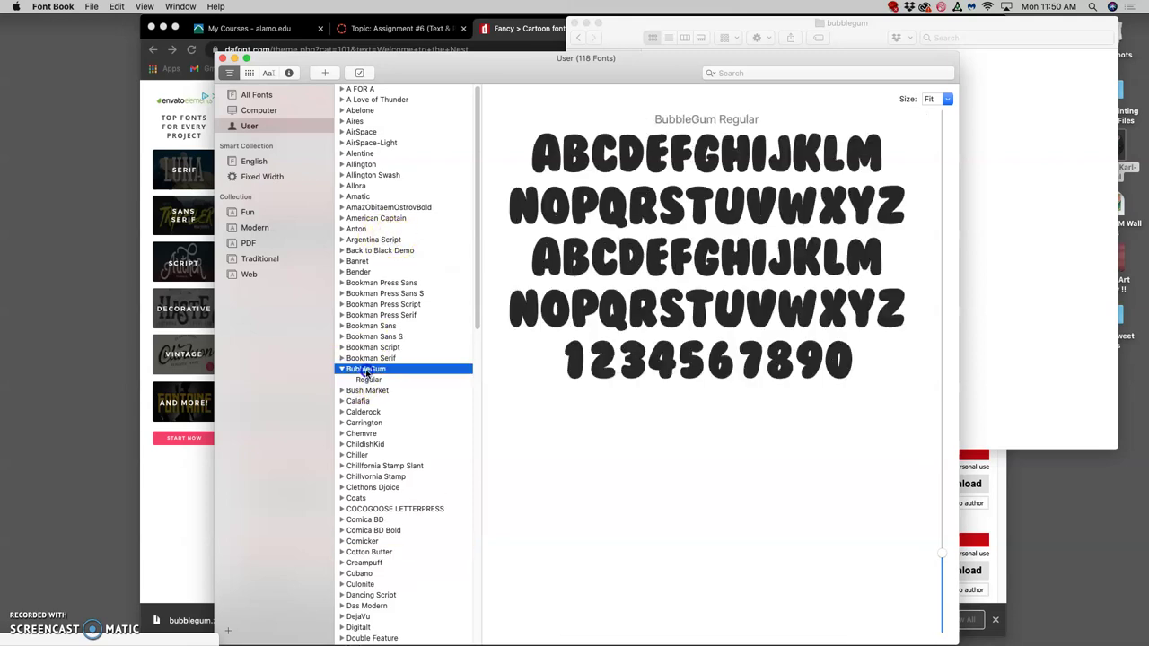
left_click(369, 379)
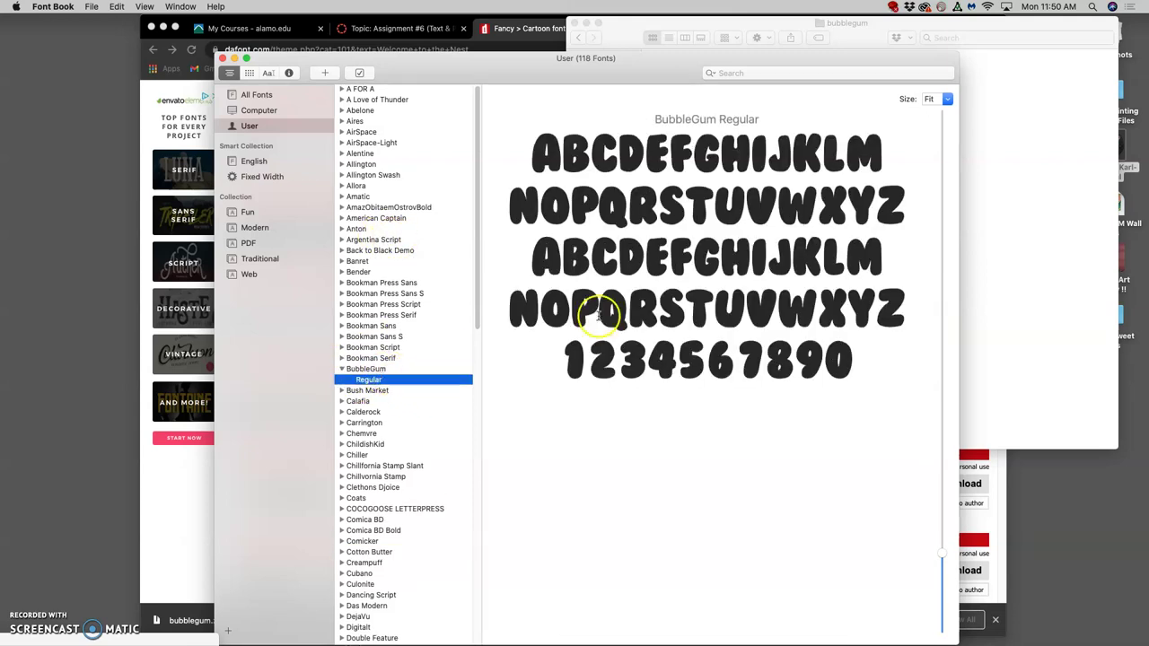
Step: Install Brightly Crush Shine.otf despite its error, preview it and BubbleGum, then launch Photoshop
left_click(1034, 217)
left_click(578, 38)
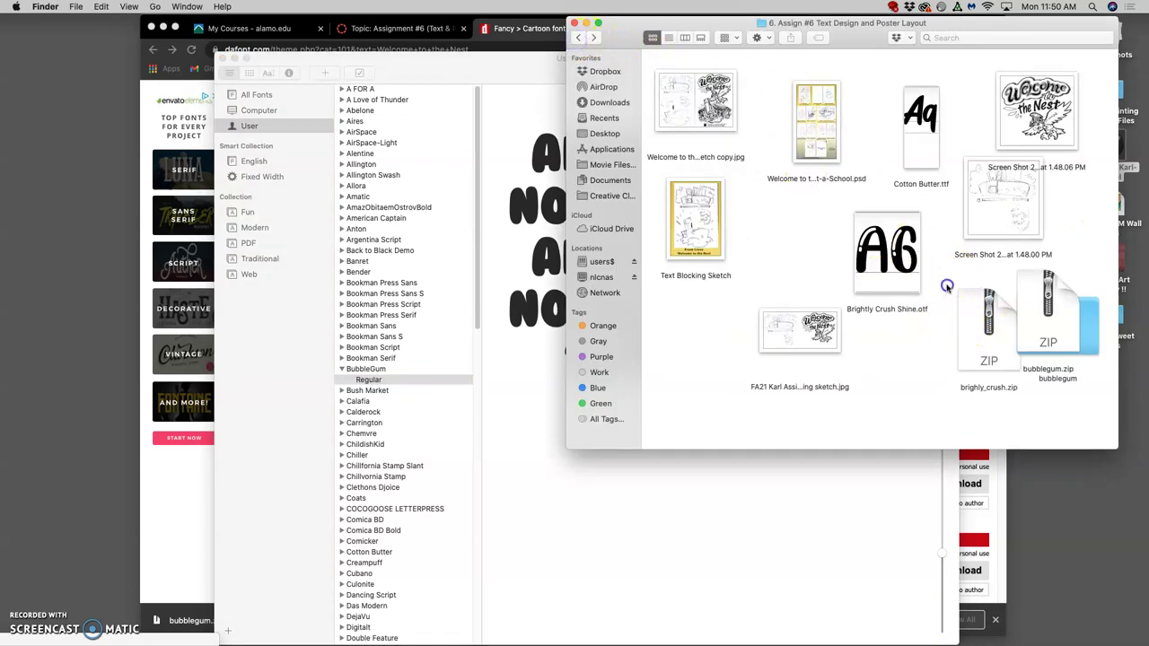
double_click(895, 261)
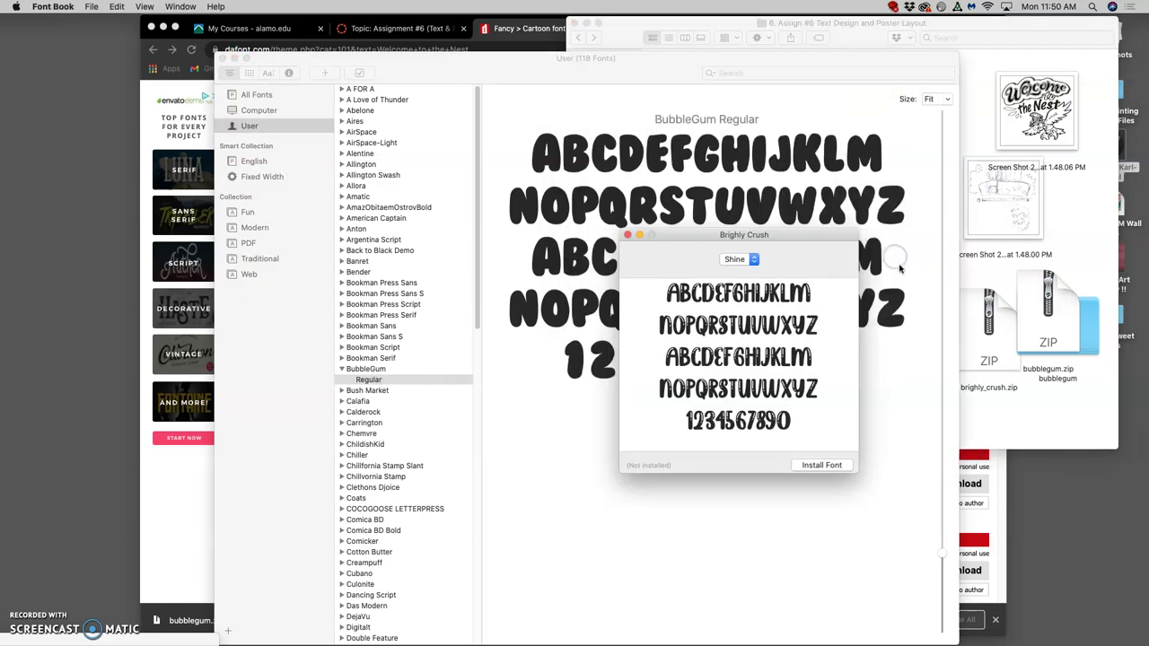
left_click(821, 465)
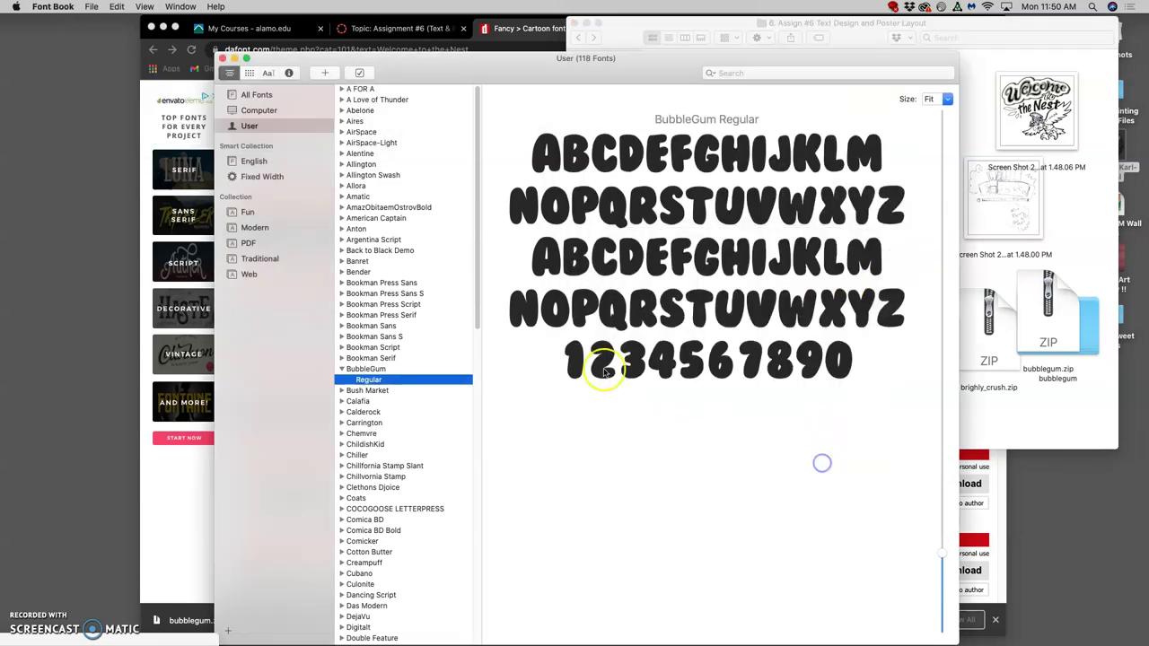
left_click(82, 145)
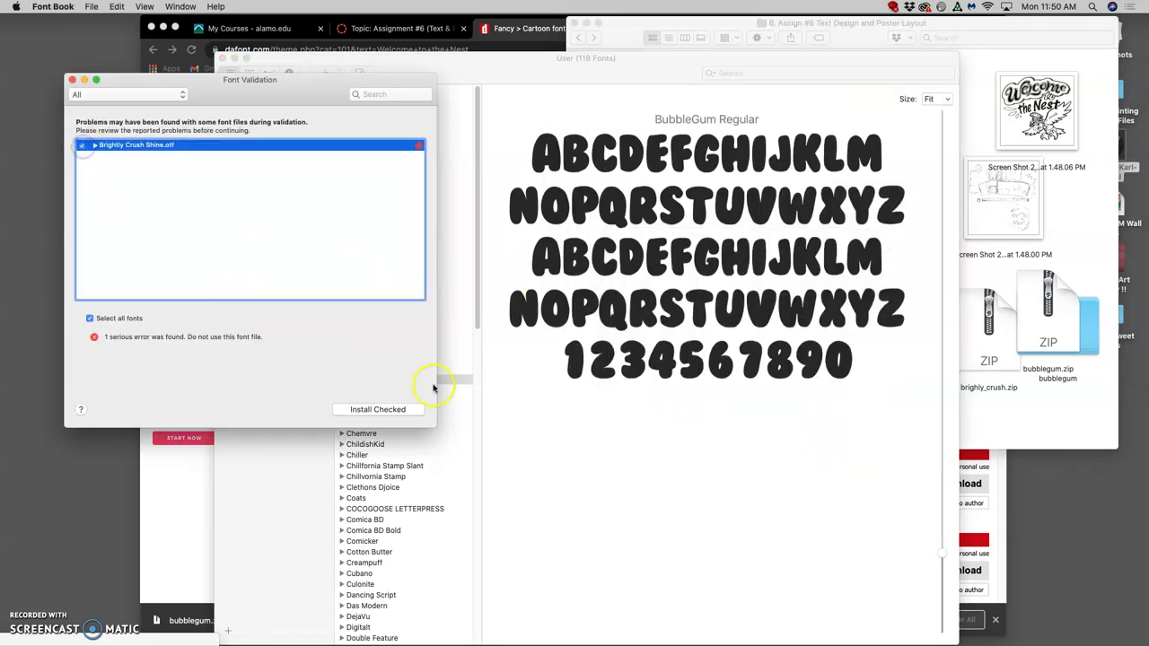
left_click(375, 409)
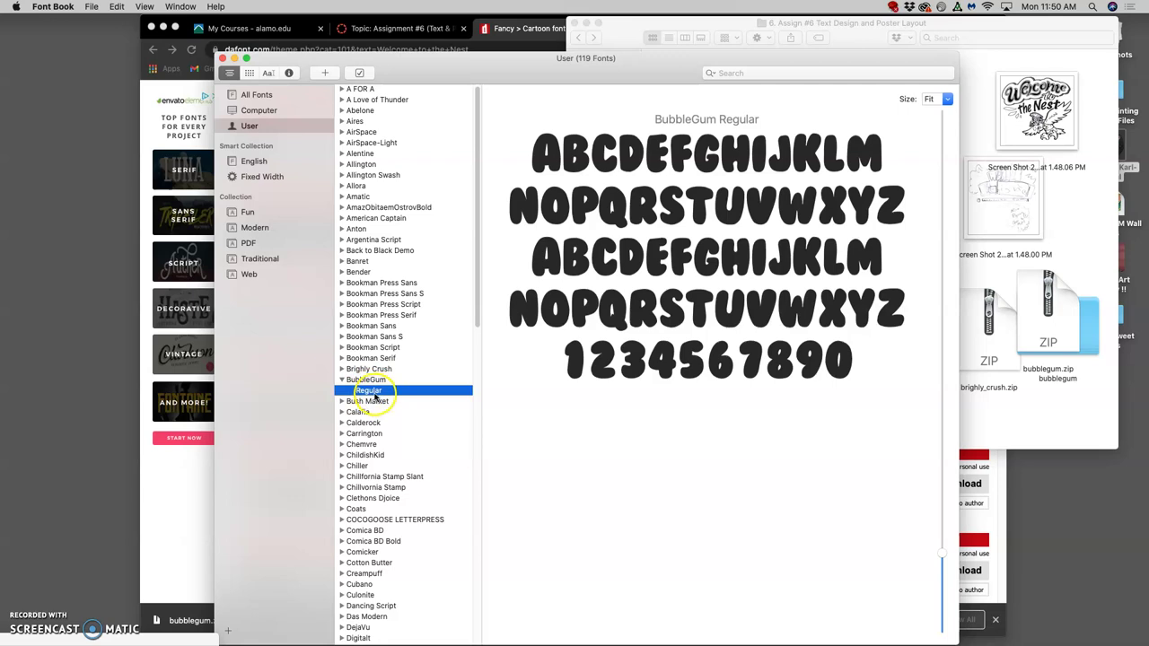
left_click(341, 369)
left_click(367, 380)
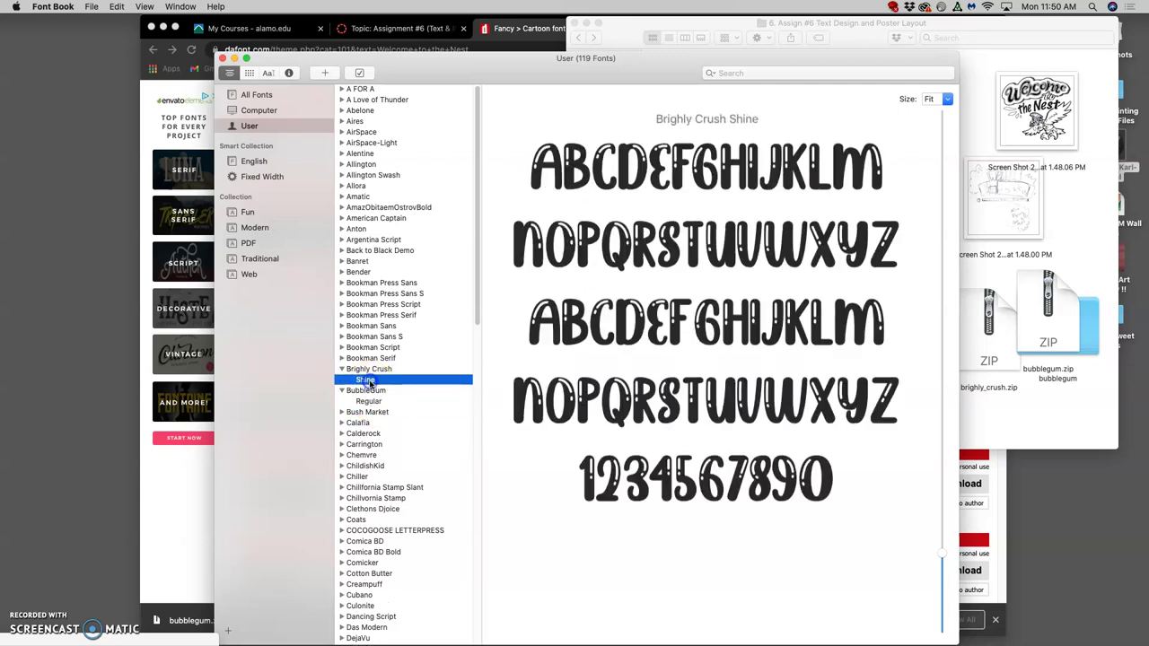
left_click(372, 402)
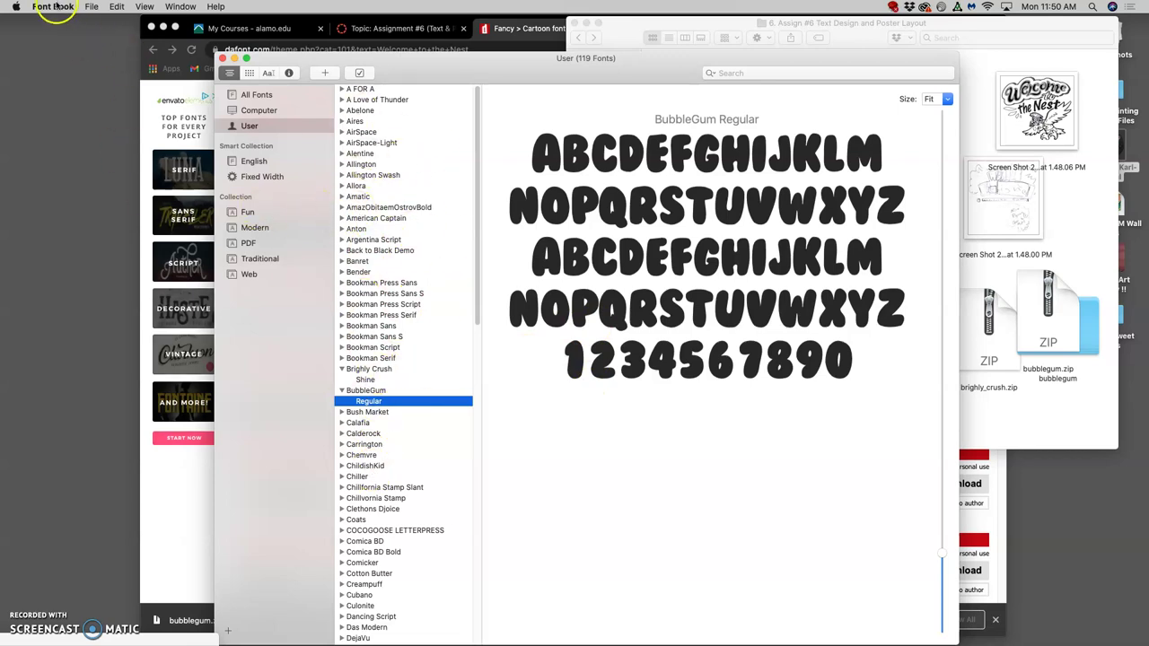
left_click(12, 411)
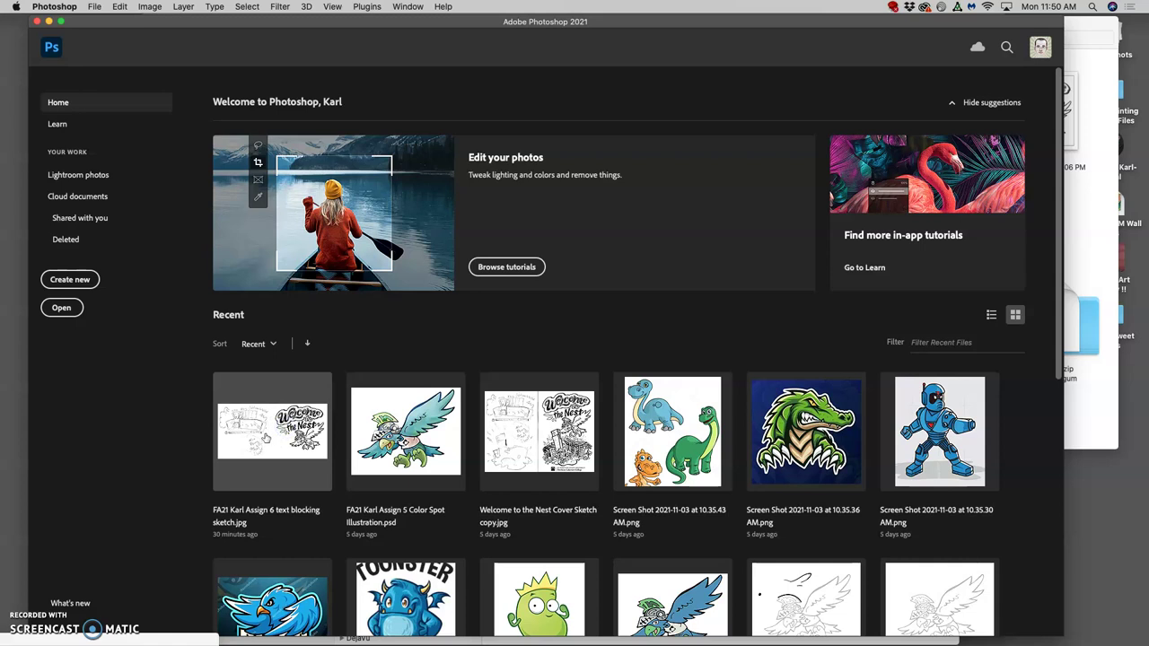
Step: Open the Assign 6 text blocking sketch JPG, briefly checking Illustrator before returning
mouse_move(4, 336)
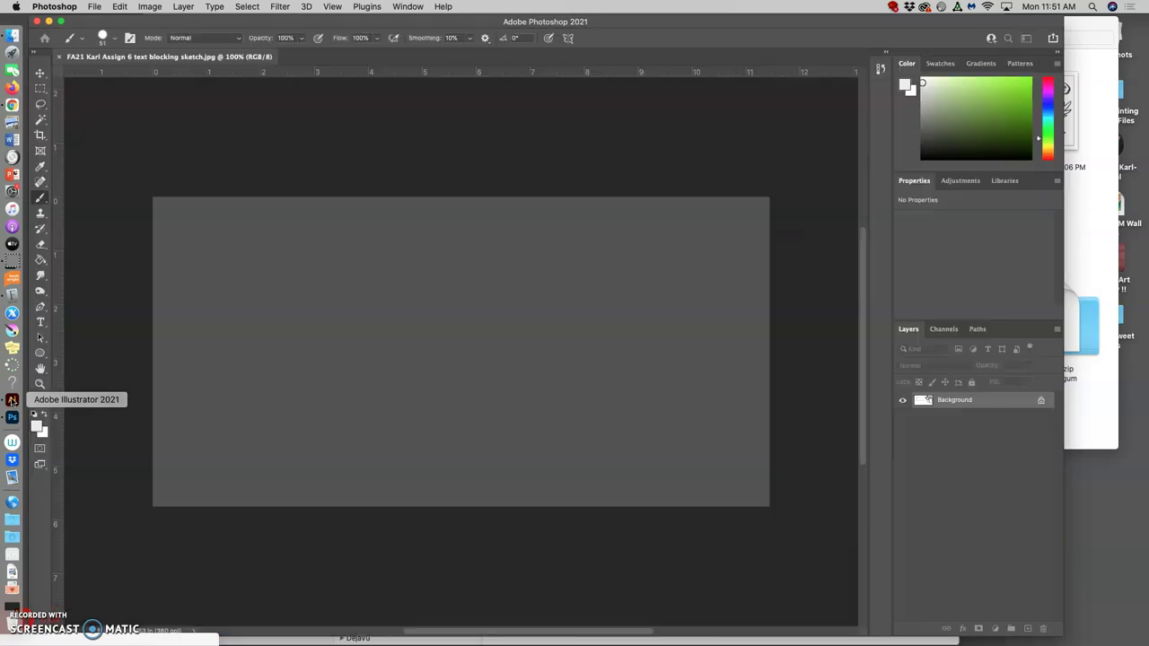
left_click(12, 401)
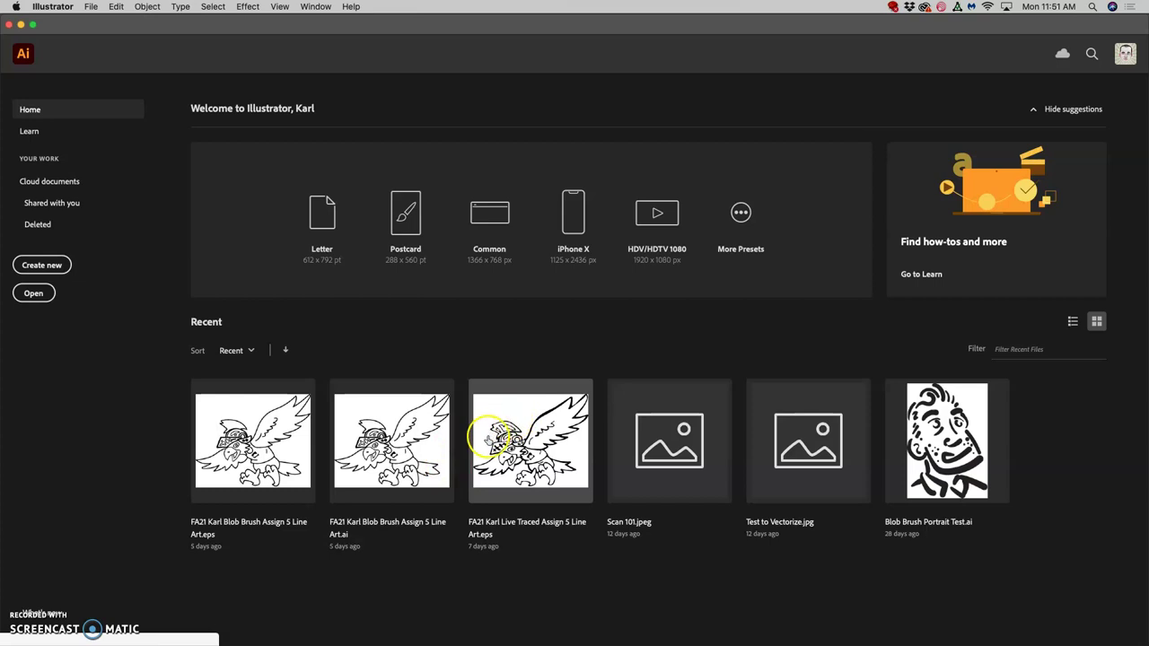
left_click(155, 30)
mouse_move(2, 169)
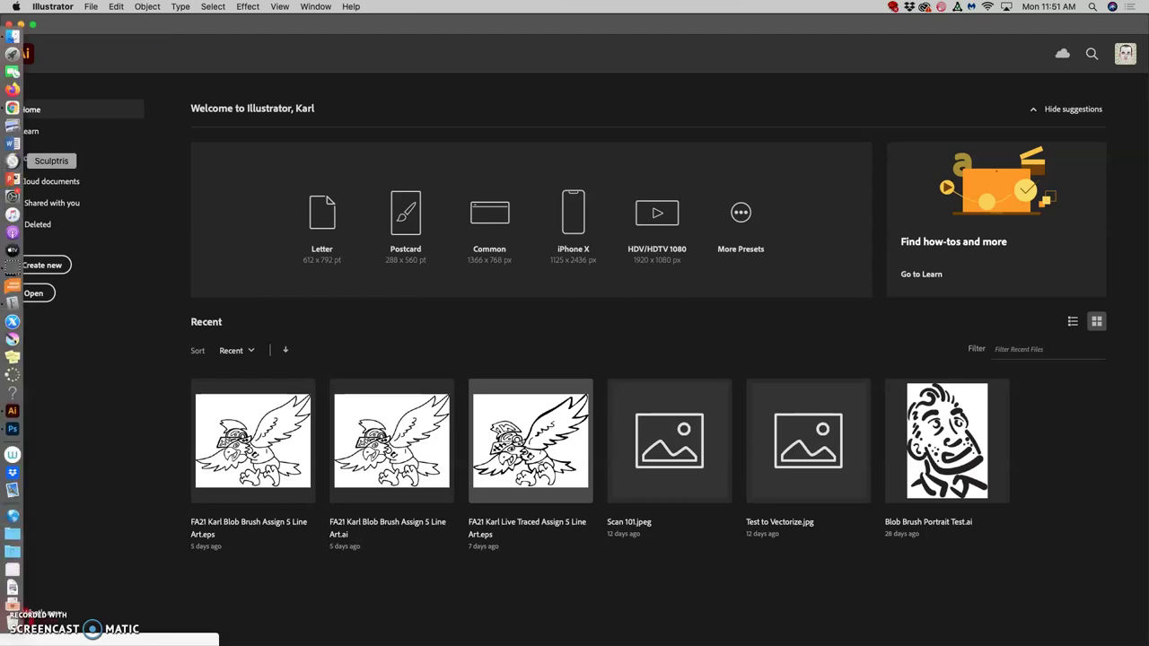
left_click(12, 430)
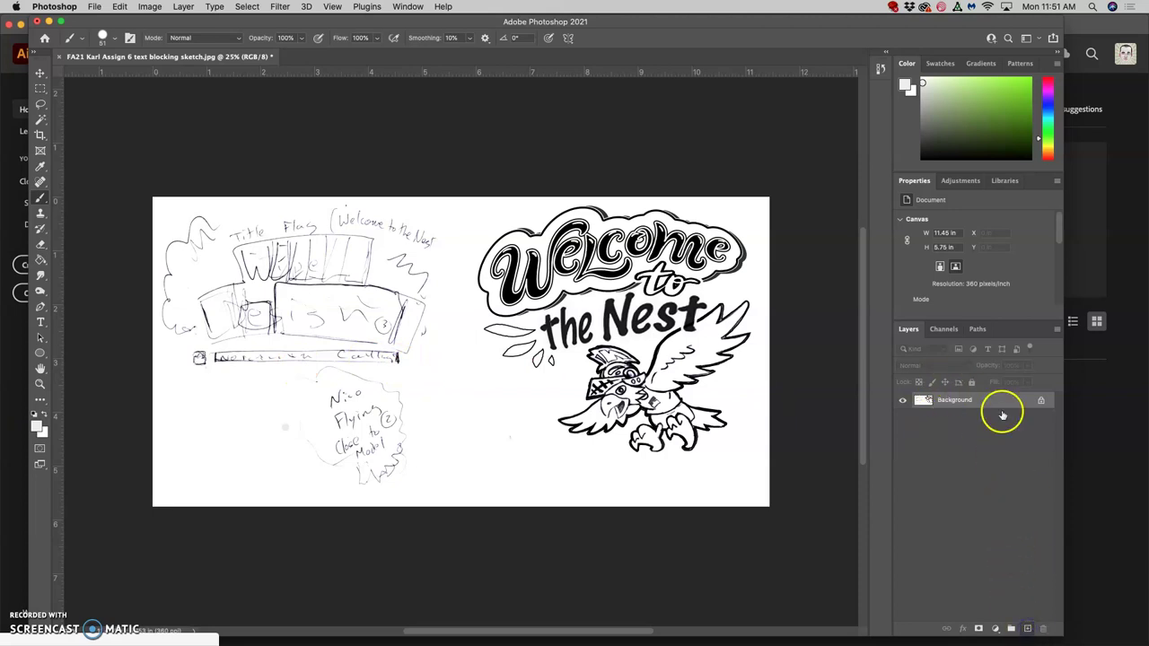
Step: Convert the Background into Layer 0 beneath Layer 1 and lock all its properties
left_click(1003, 413)
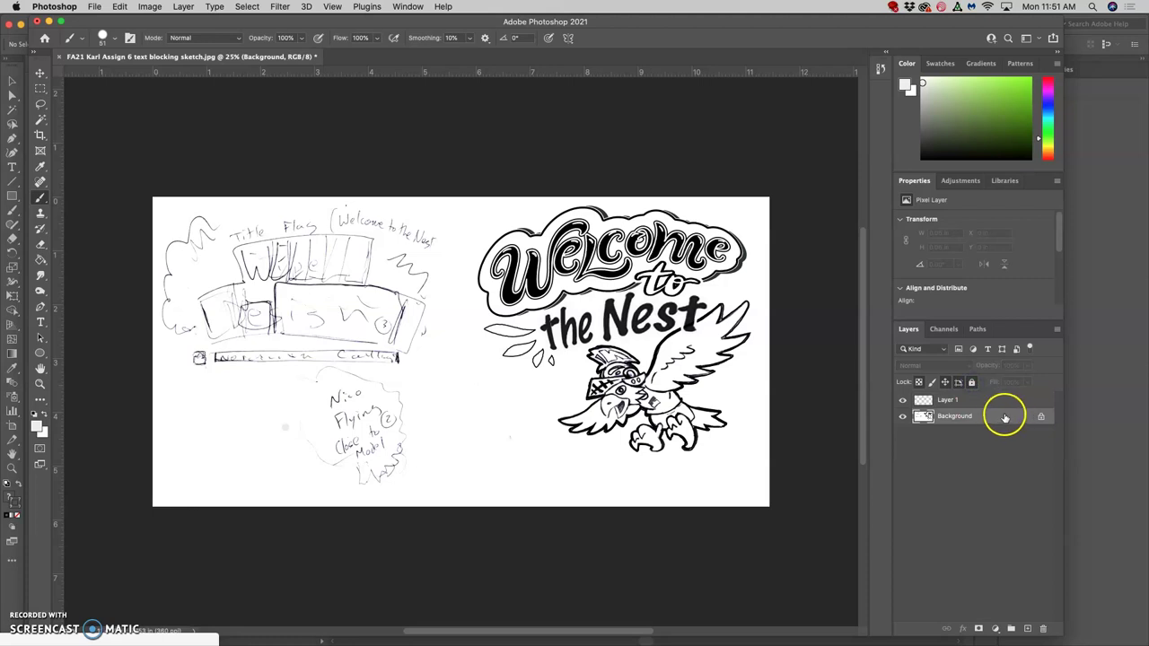
left_click(991, 400)
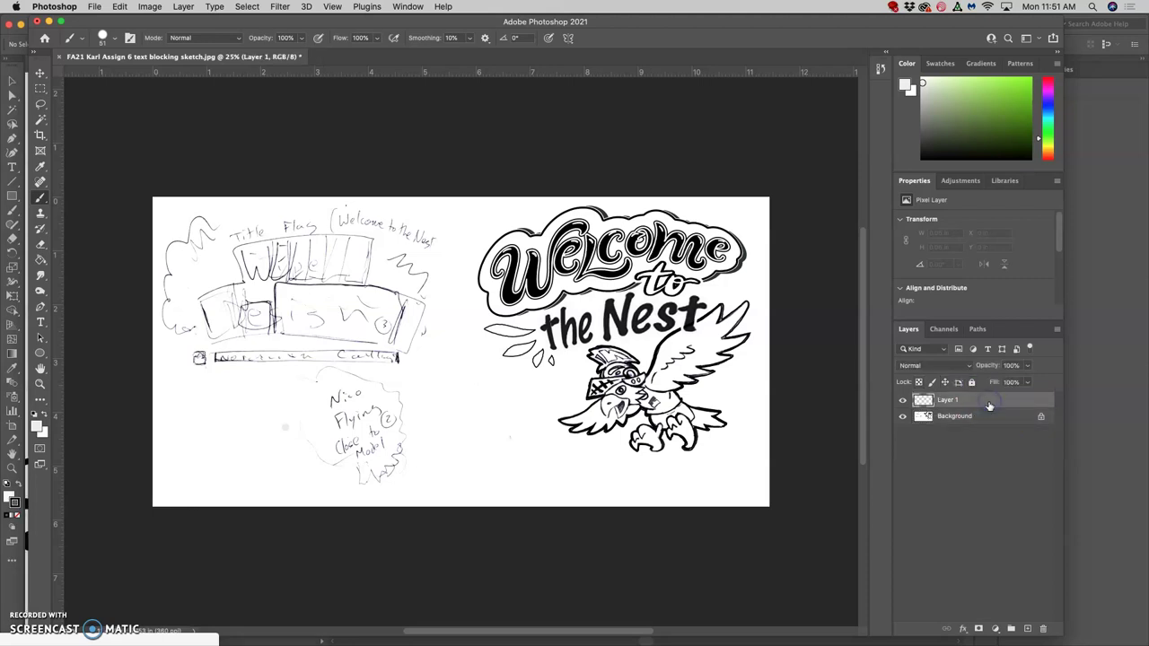
left_click(986, 414)
double_click(986, 414)
left_click(698, 302)
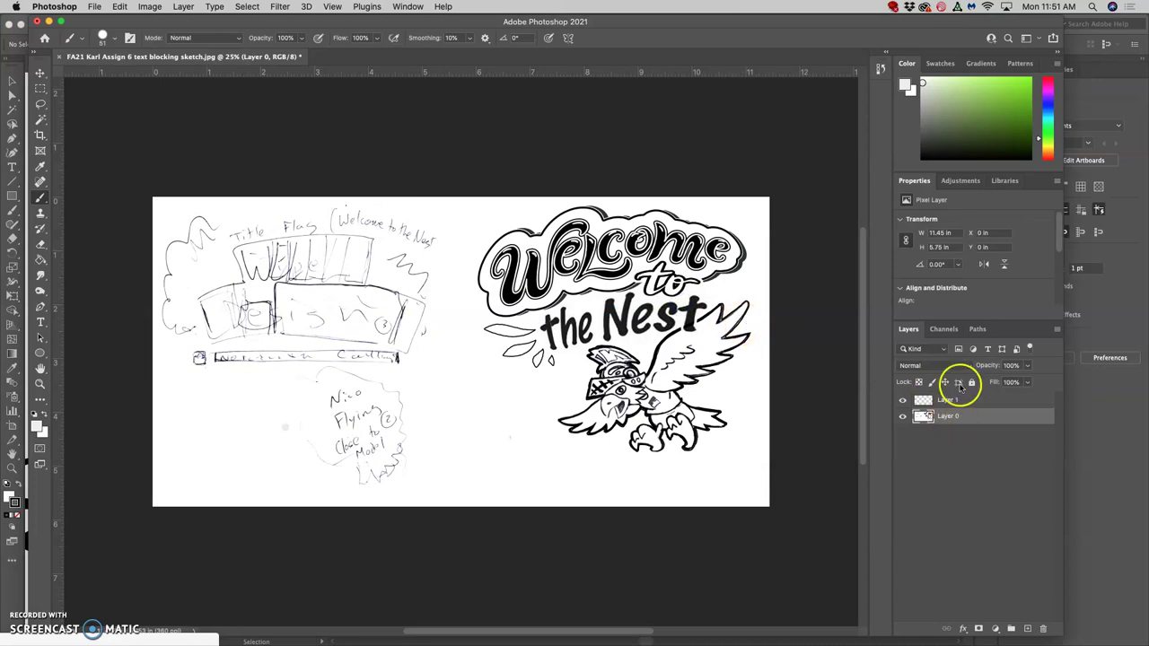
left_click(971, 382)
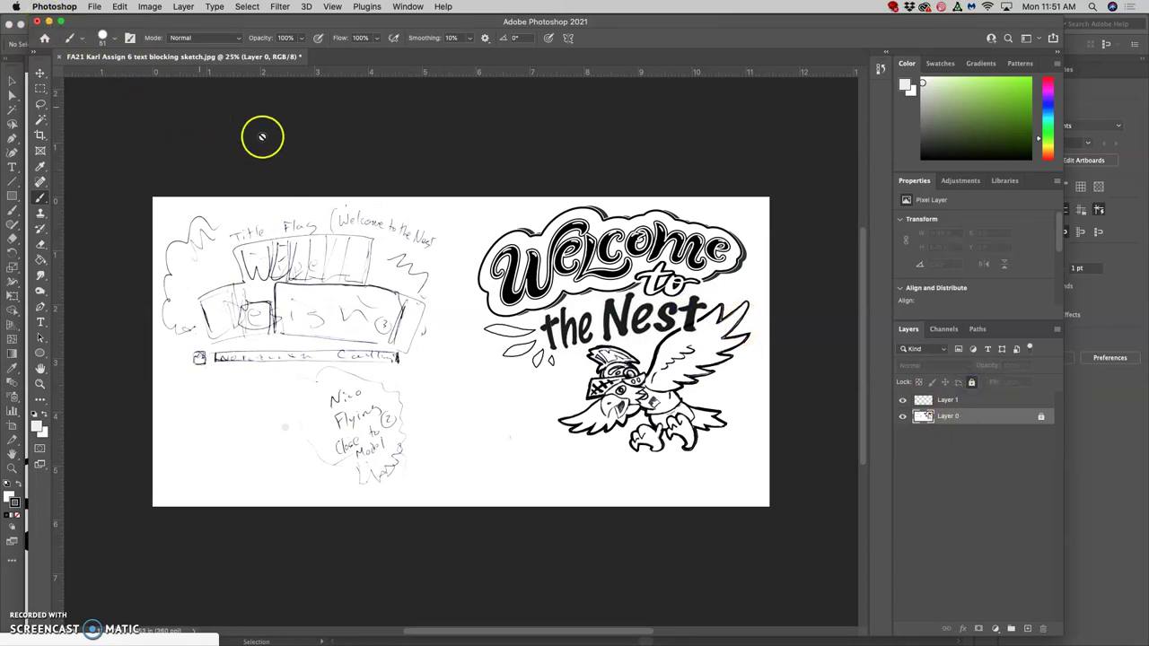
left_click(41, 323)
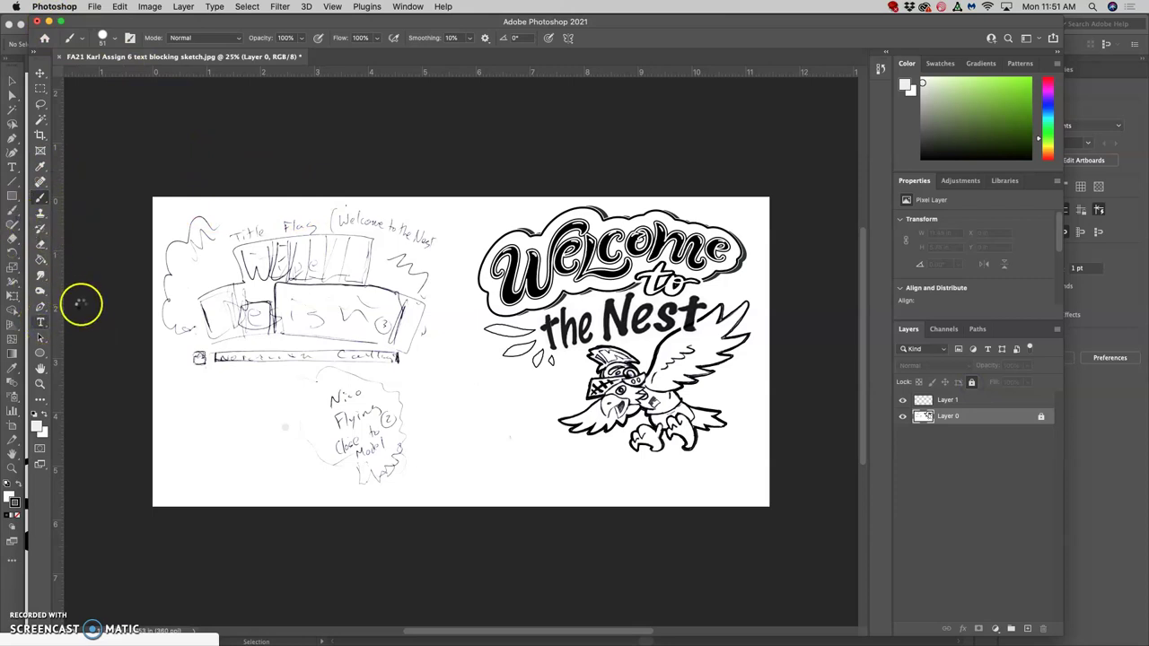
Step: Draw a text box over the lower-left sketch and set the type to 72 pt black
left_click(41, 322)
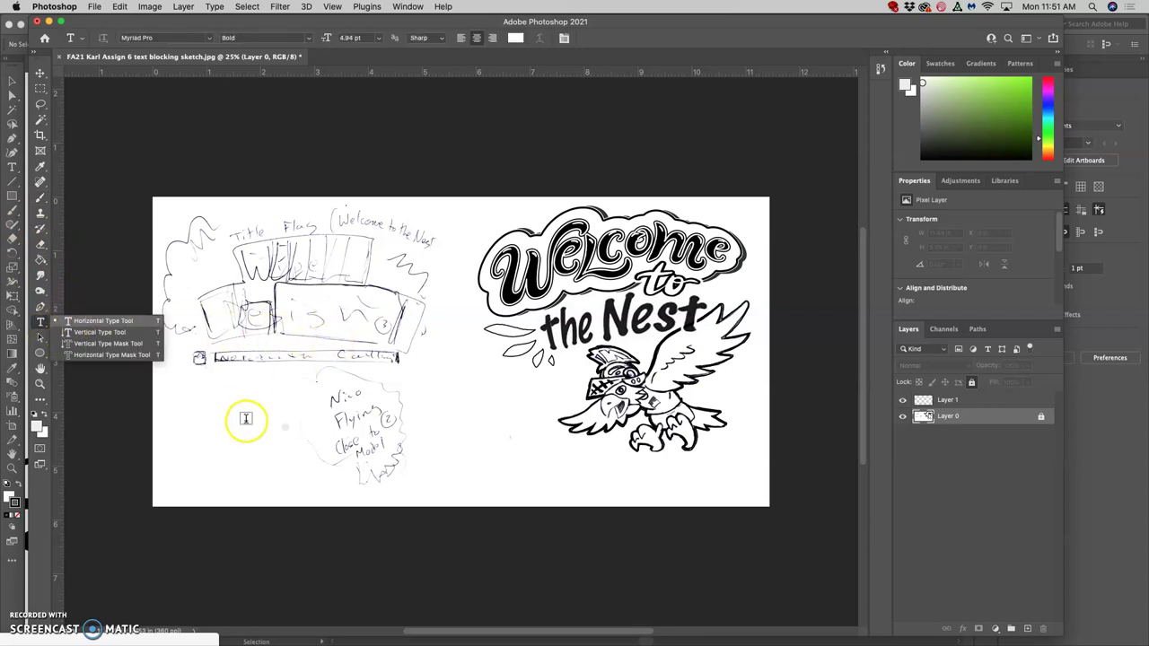
left_click_drag(188, 409, 506, 486)
left_click(490, 450)
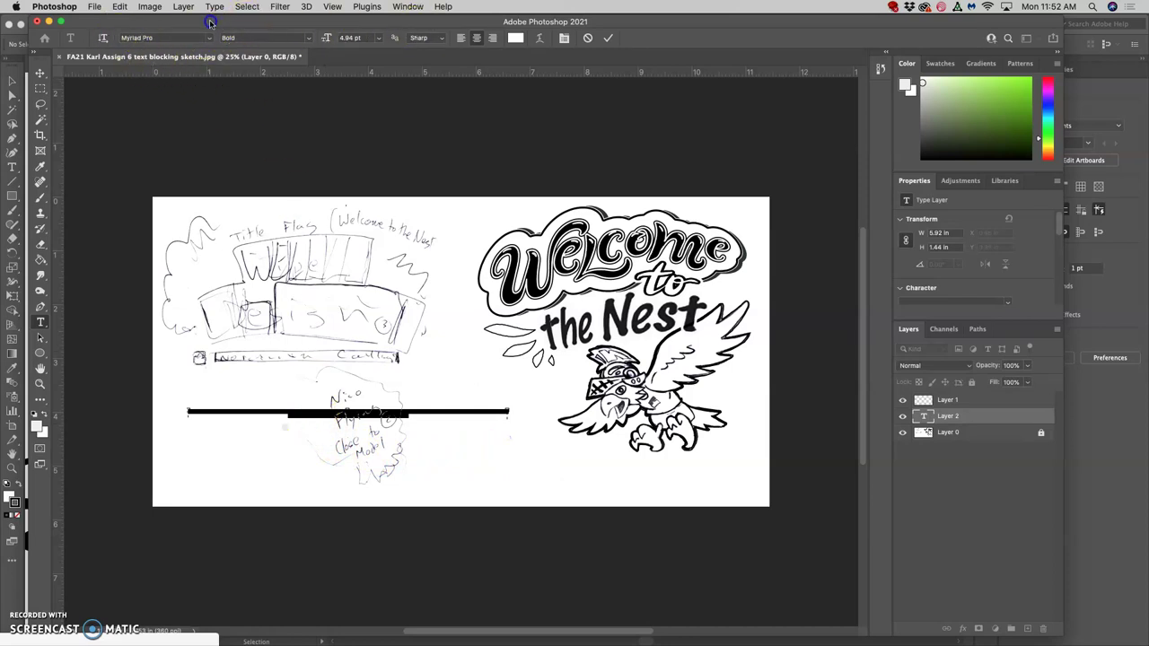
left_click_drag(210, 22, 184, 23)
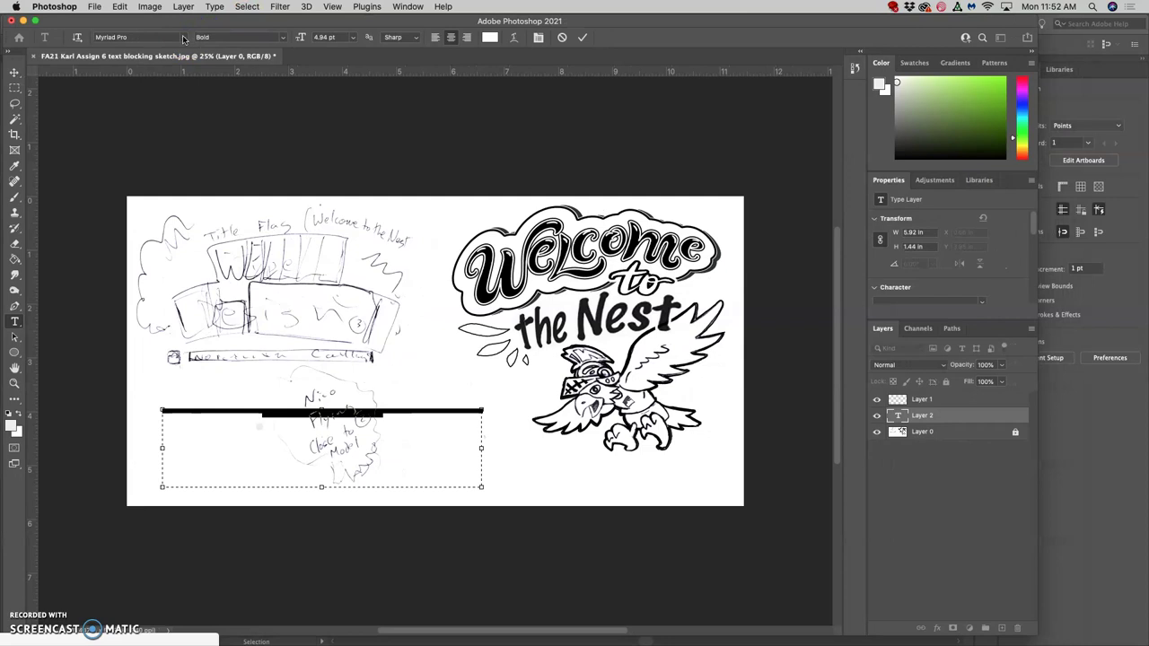
left_click(353, 39)
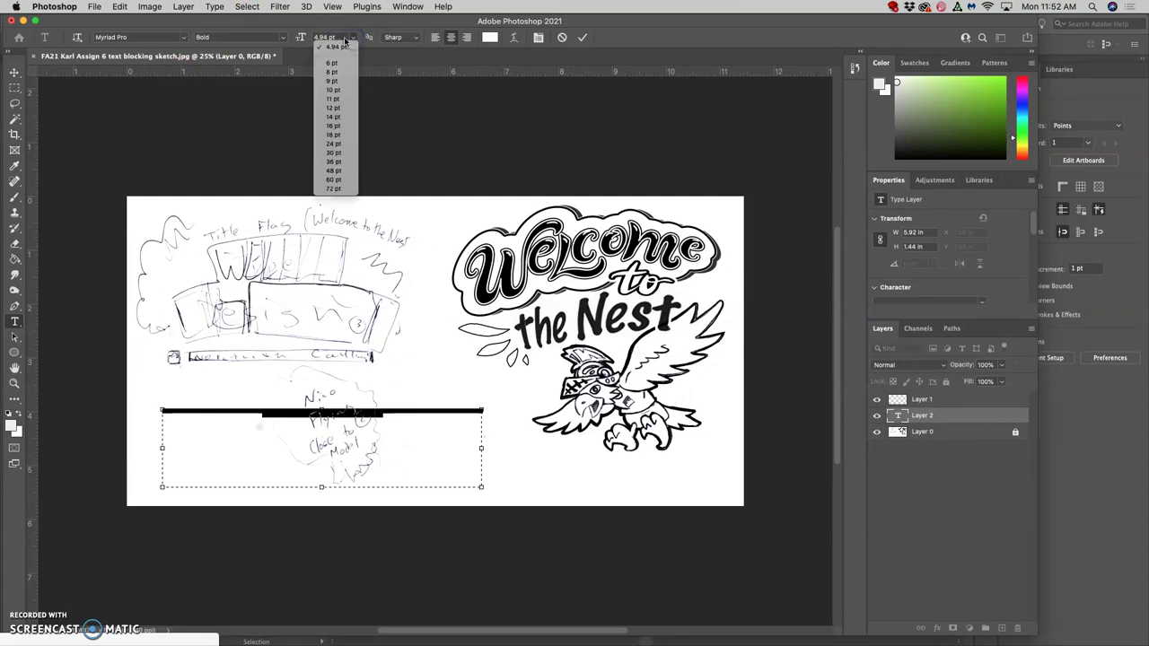
left_click(339, 189)
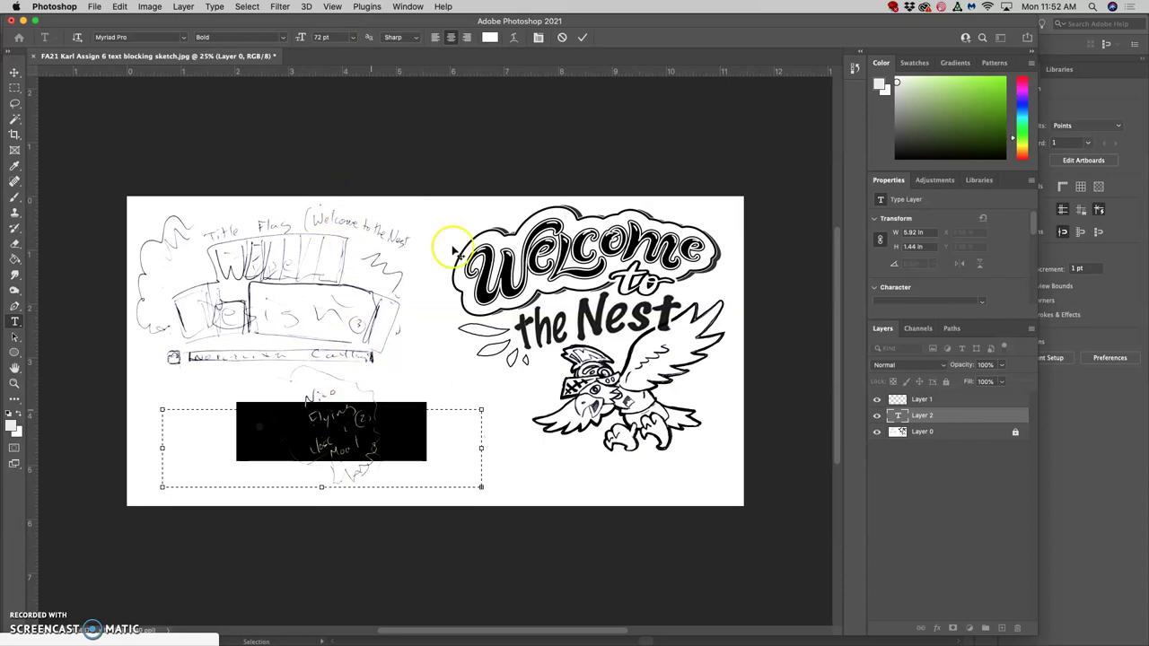
left_click(491, 37)
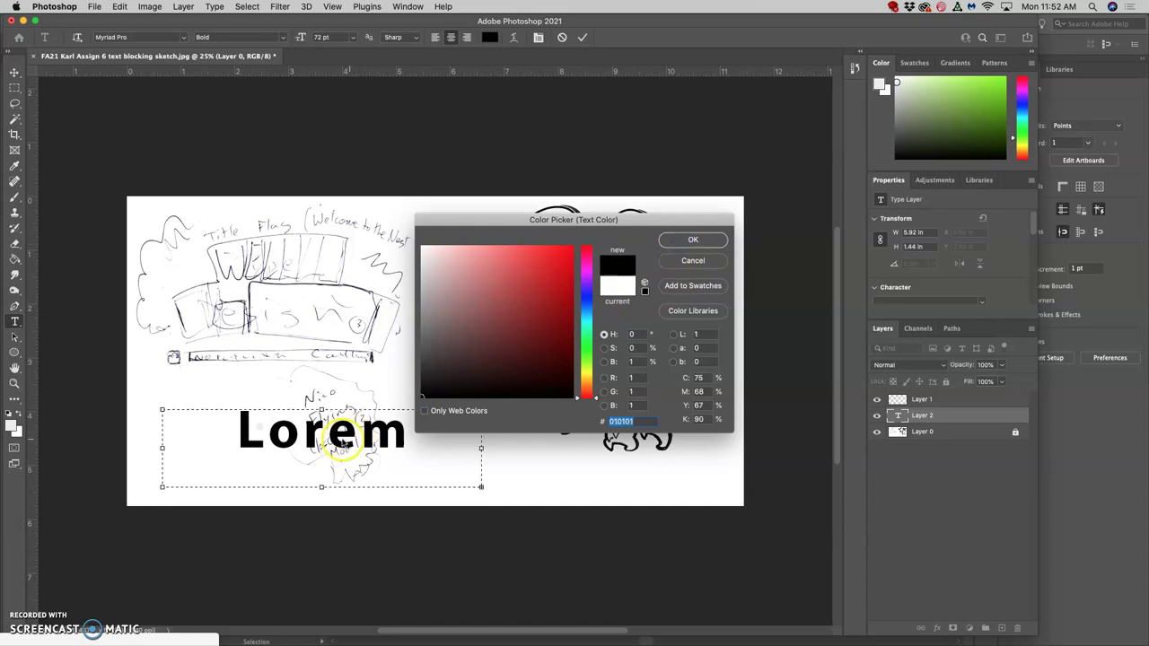
key("Return")
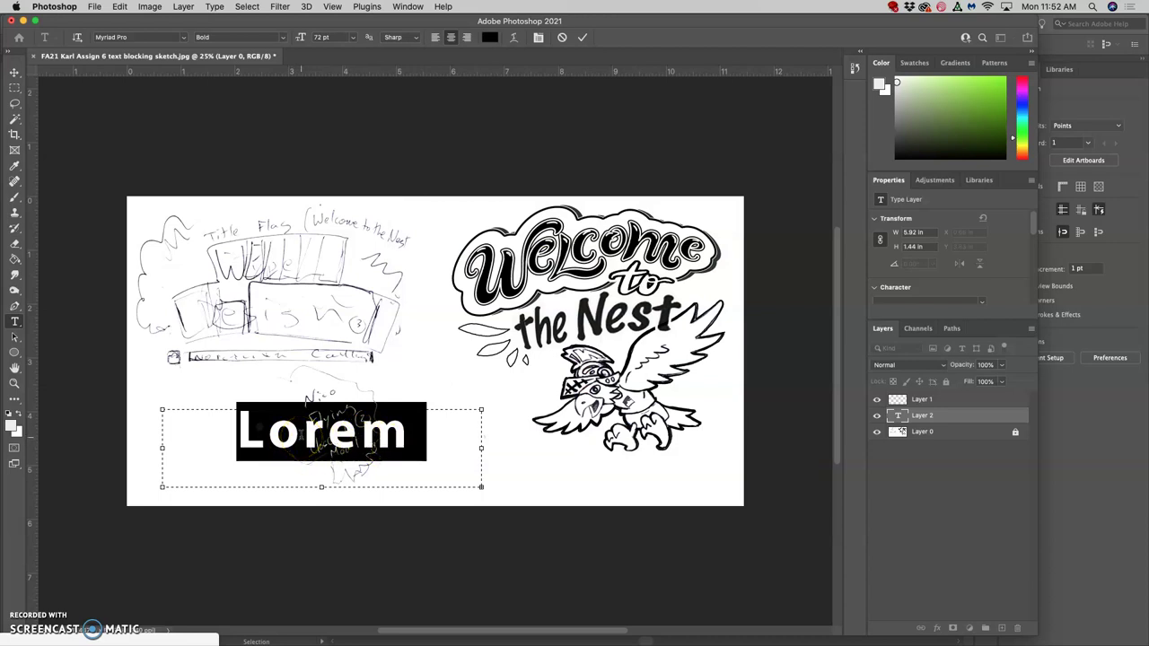
Step: Type 'Welcome to' and 'the Nest' on two lines, removing a stray 'th'
type("Welc")
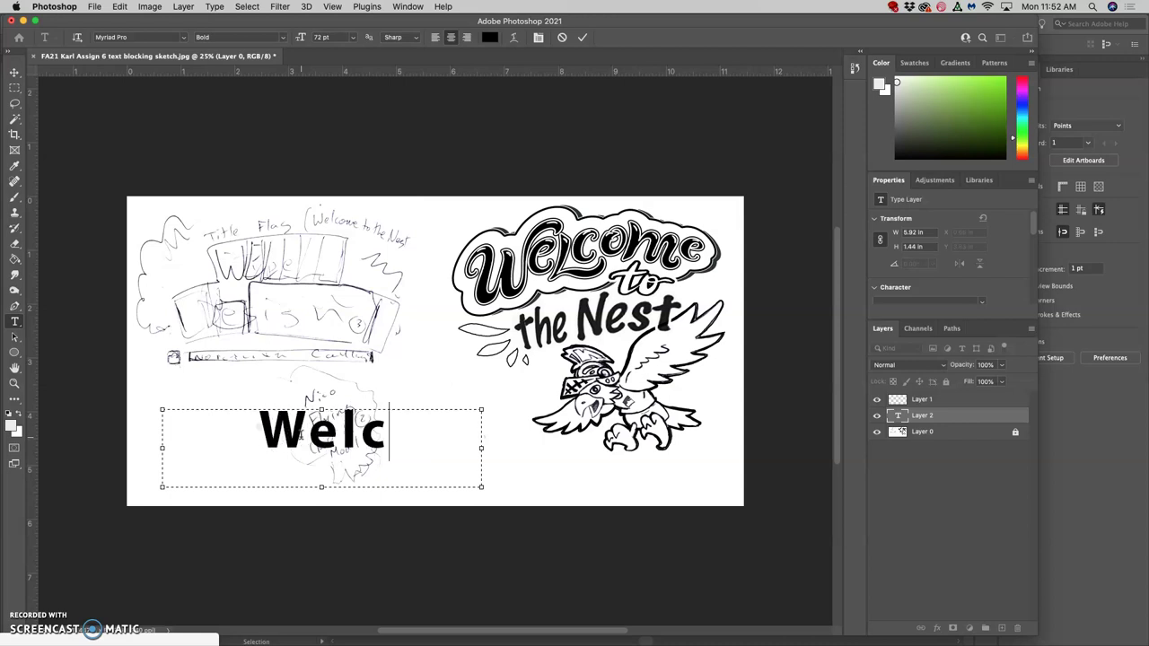
type("ome t")
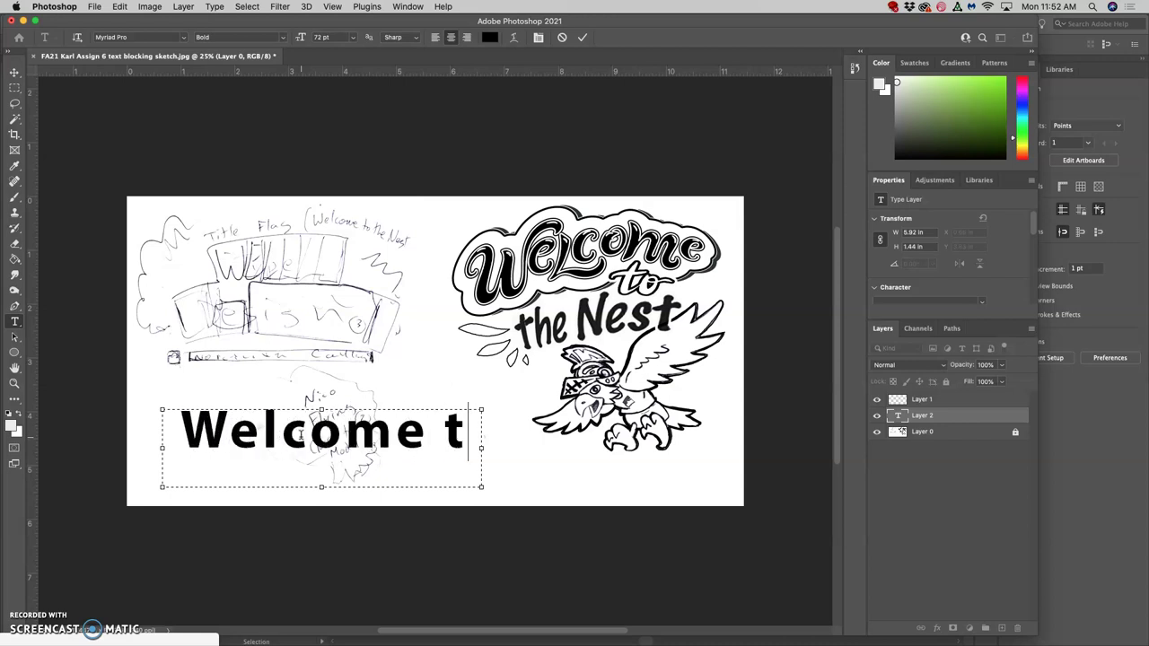
type("o")
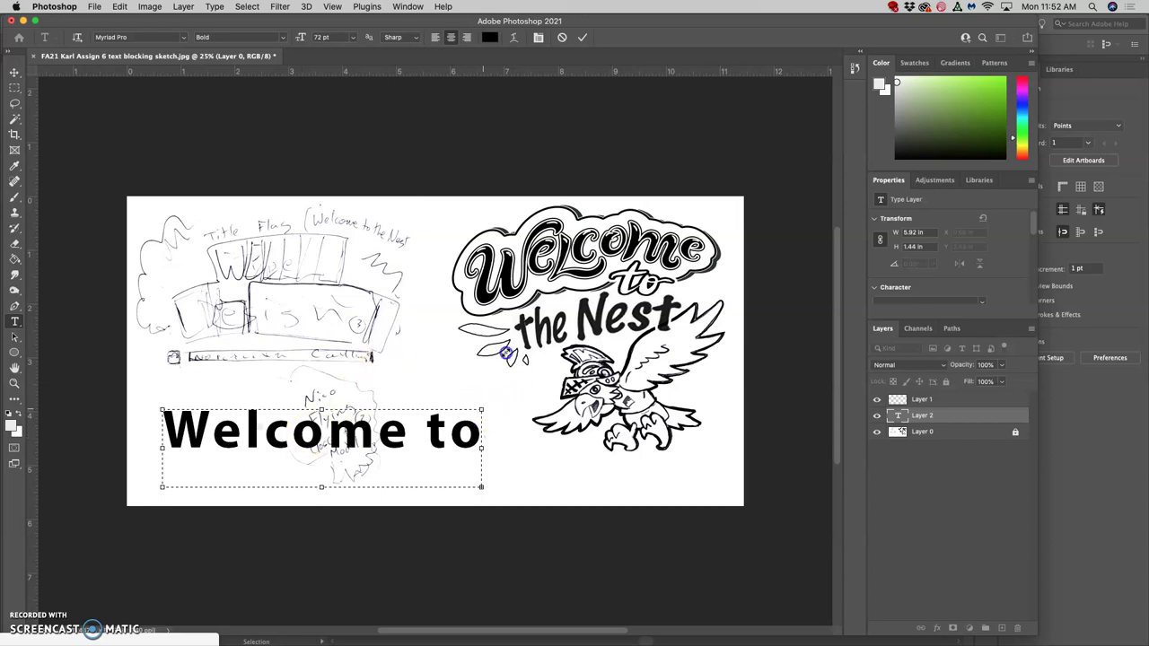
left_click_drag(507, 353, 558, 291)
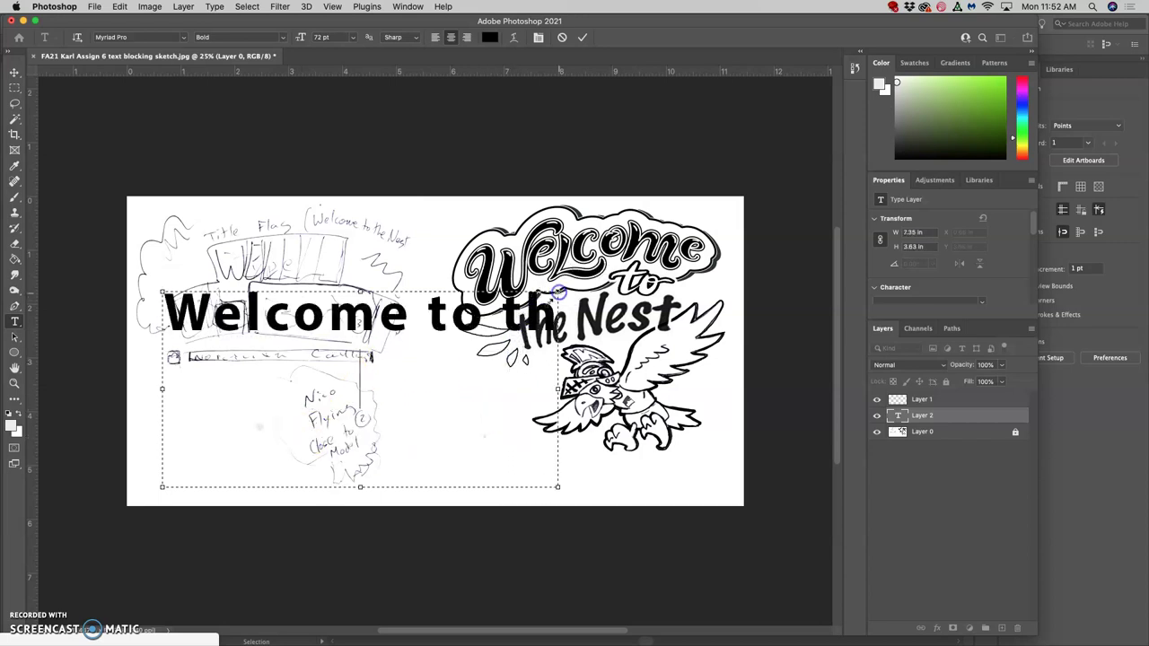
left_click(480, 322)
left_click_drag(486, 319, 547, 322)
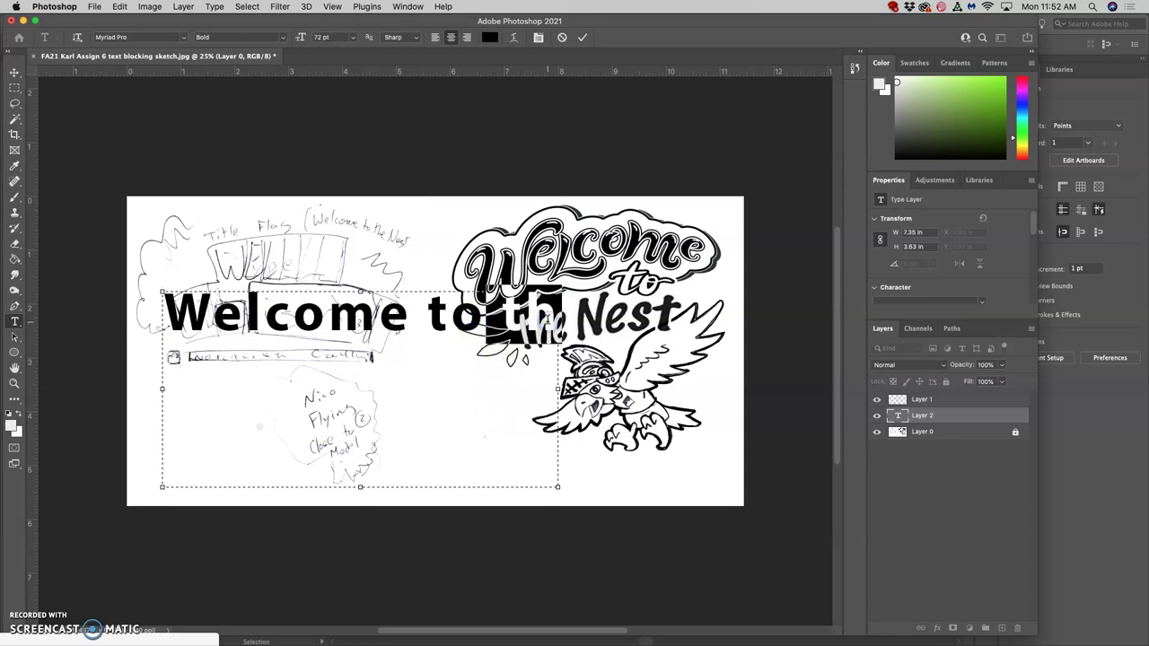
key("BackSpace")
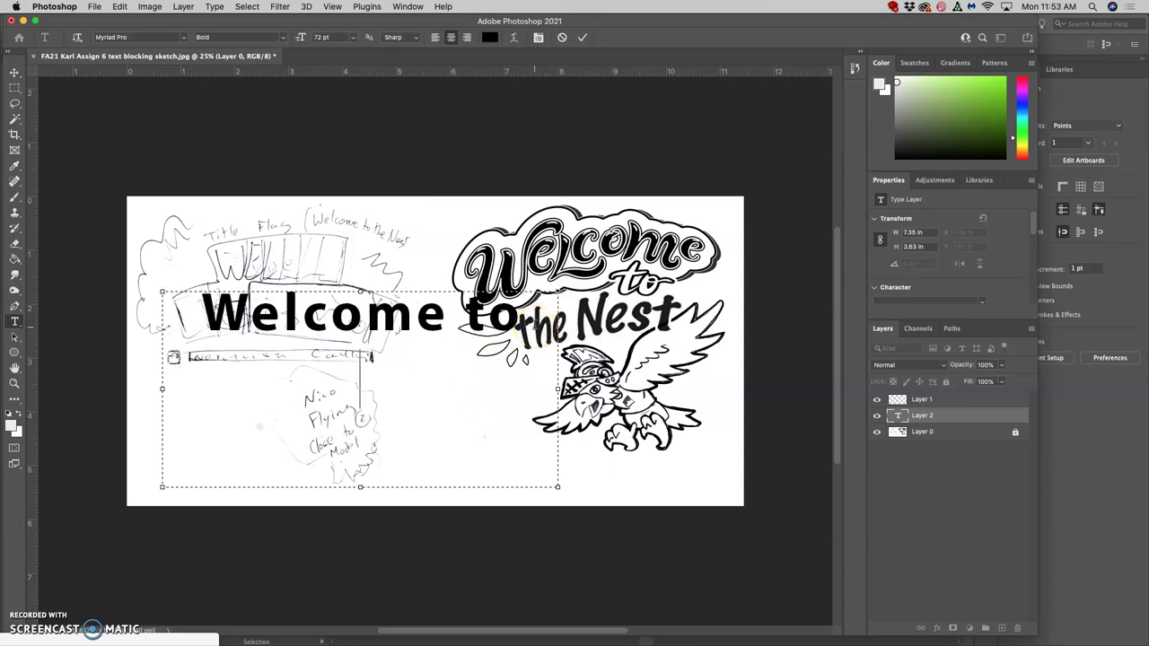
key("Return")
type("the")
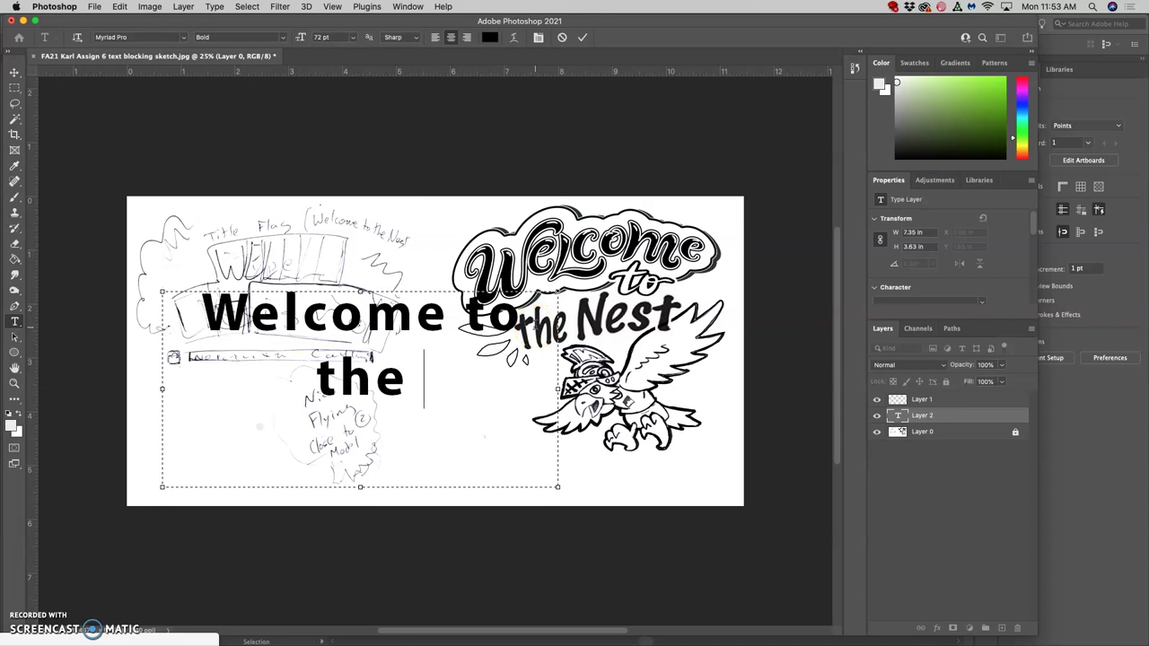
type("Nest")
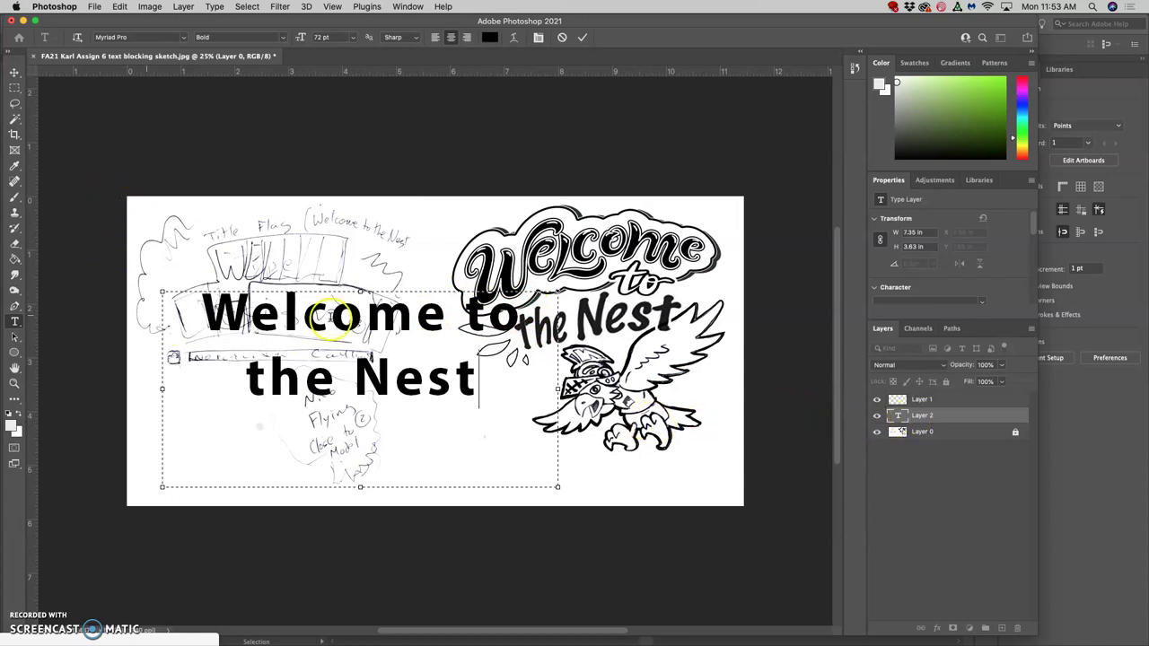
Step: Commit the text, hide the sketch Layer 0, and move the type up and right
left_click(15, 103)
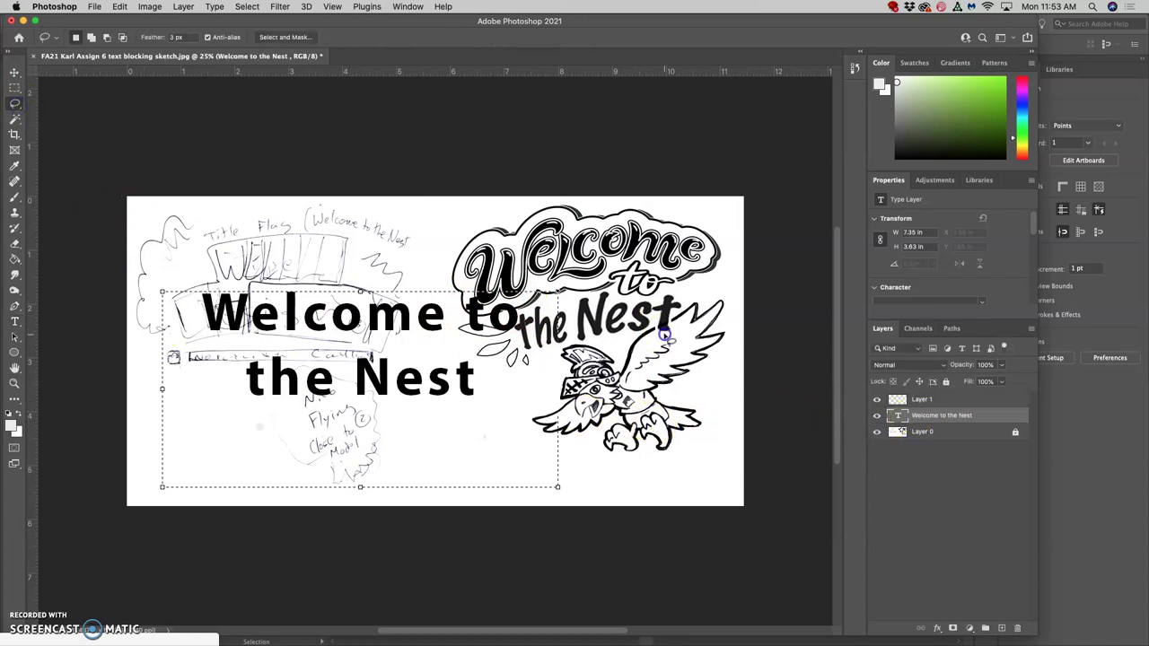
left_click(915, 432)
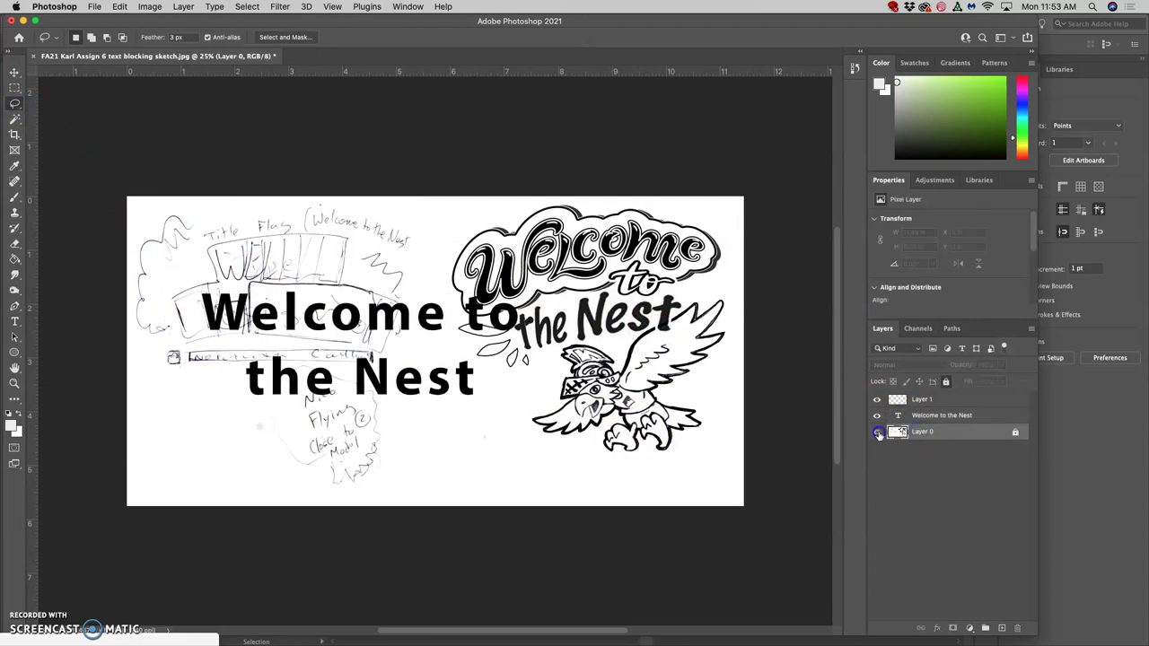
left_click(878, 432)
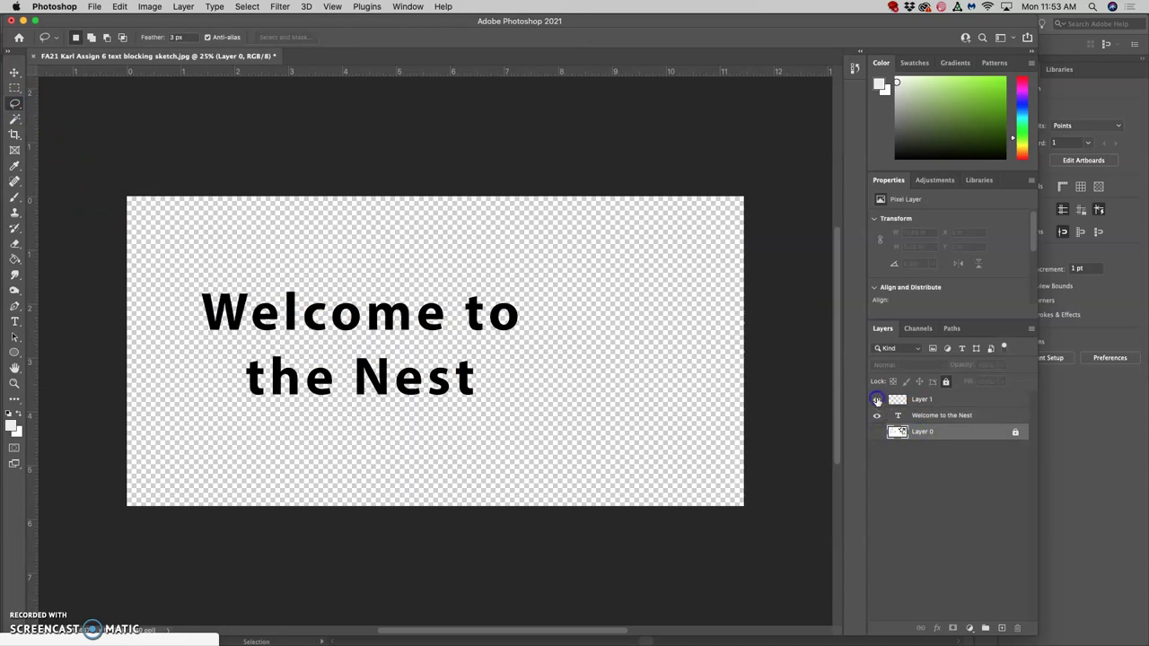
left_click(925, 417)
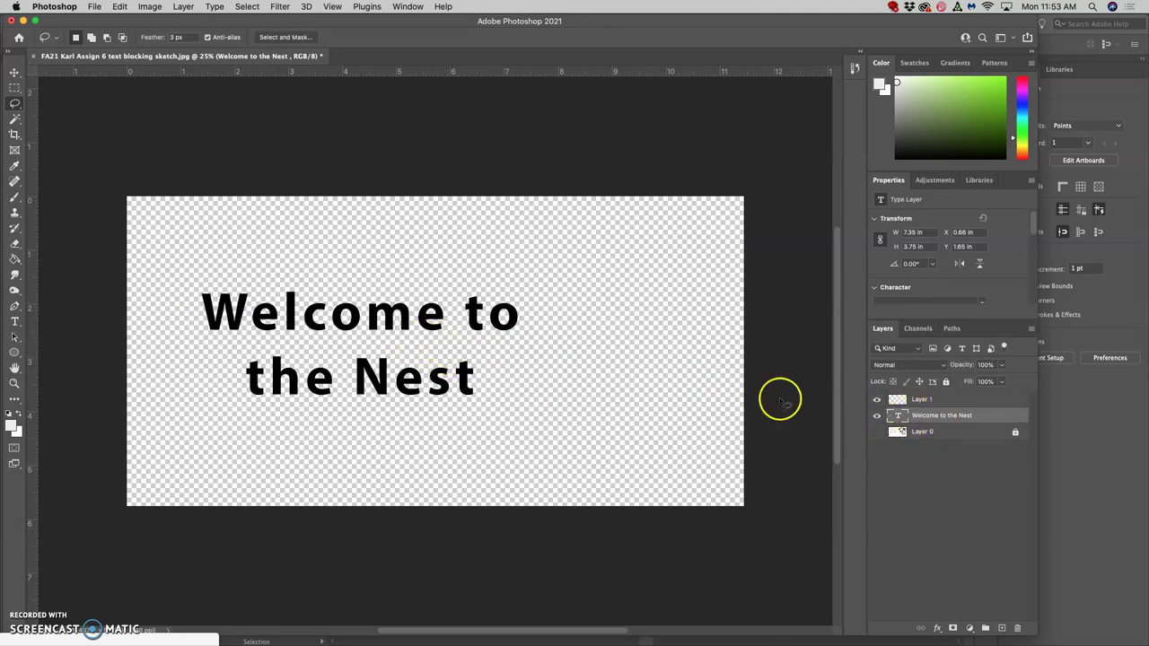
left_click(15, 71)
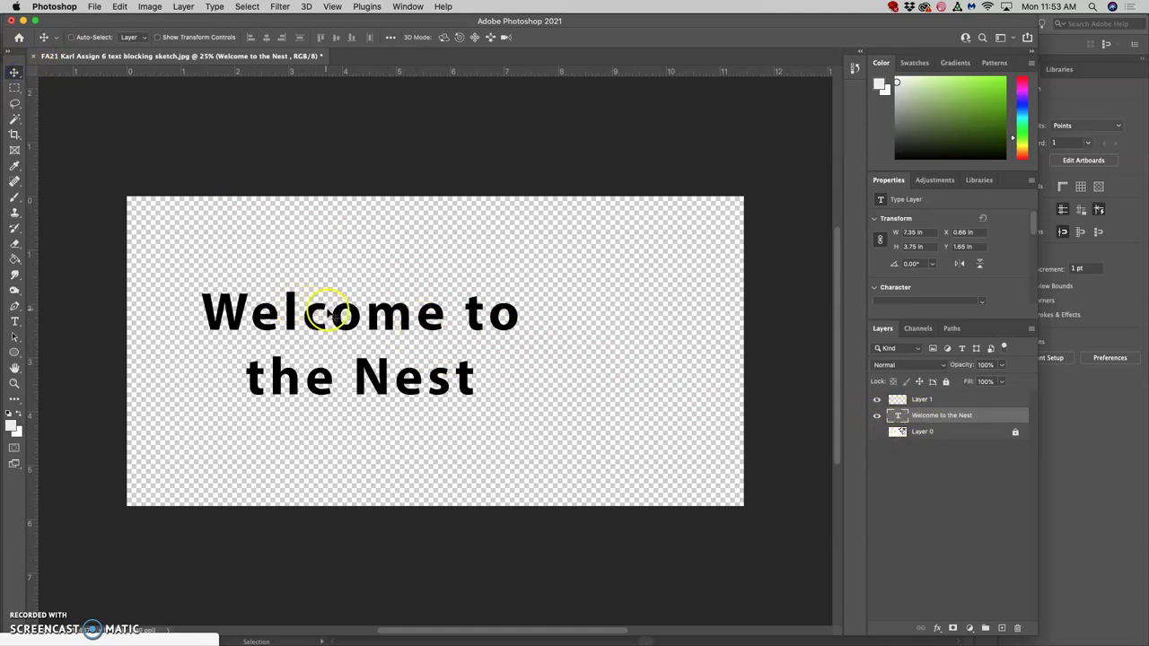
left_click_drag(334, 313, 372, 277)
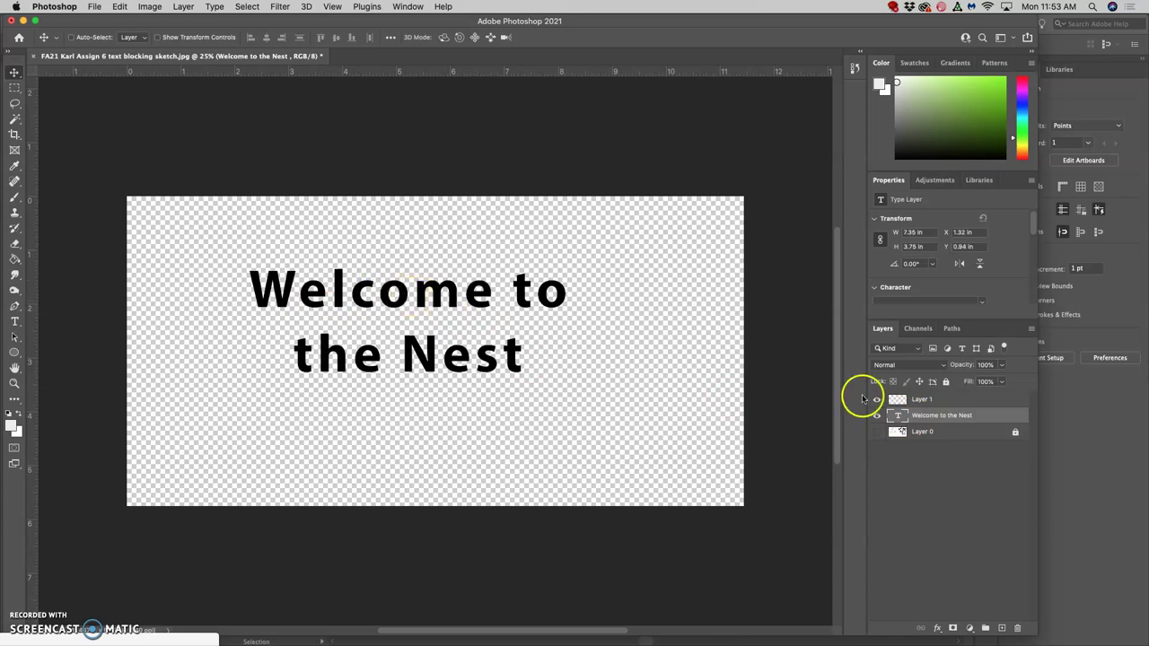
Step: Select all of 'Welcome to the Nest' and adjust its tracking with Alt+Left/Right arrows
double_click(903, 416)
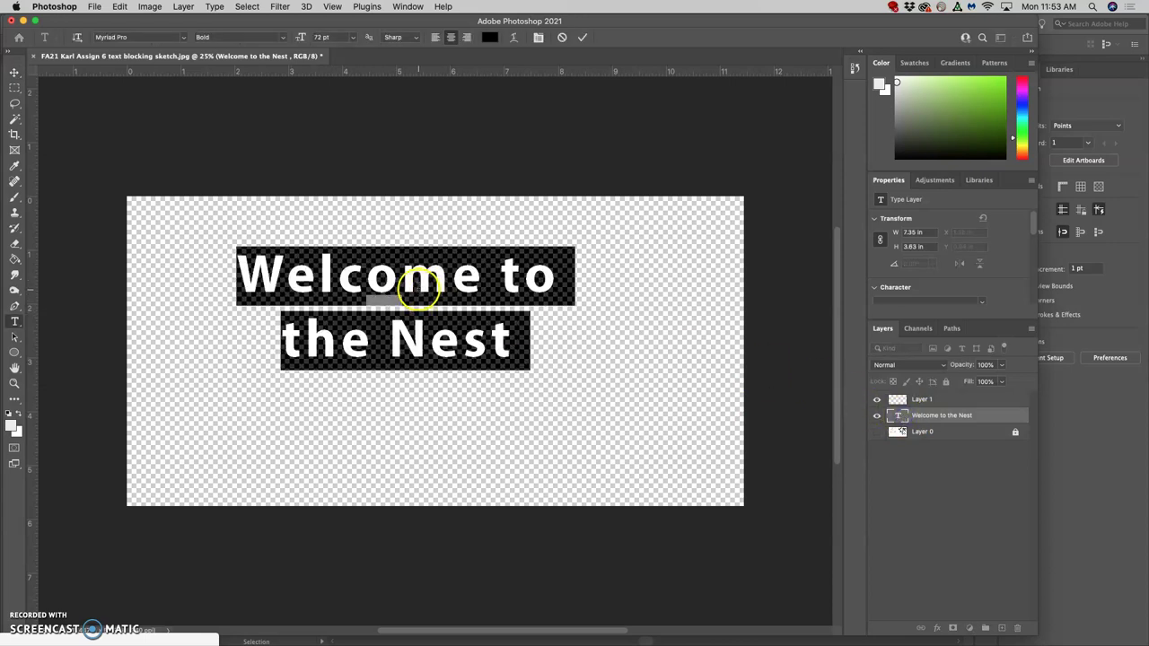
left_click(411, 287)
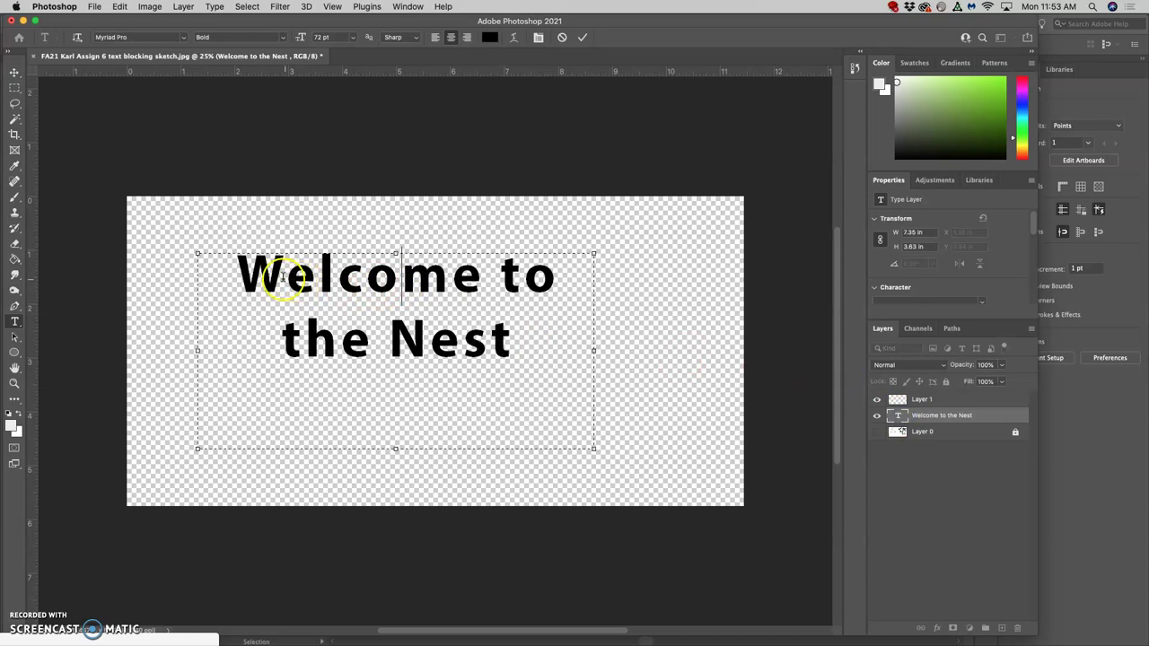
left_click_drag(236, 276, 537, 342)
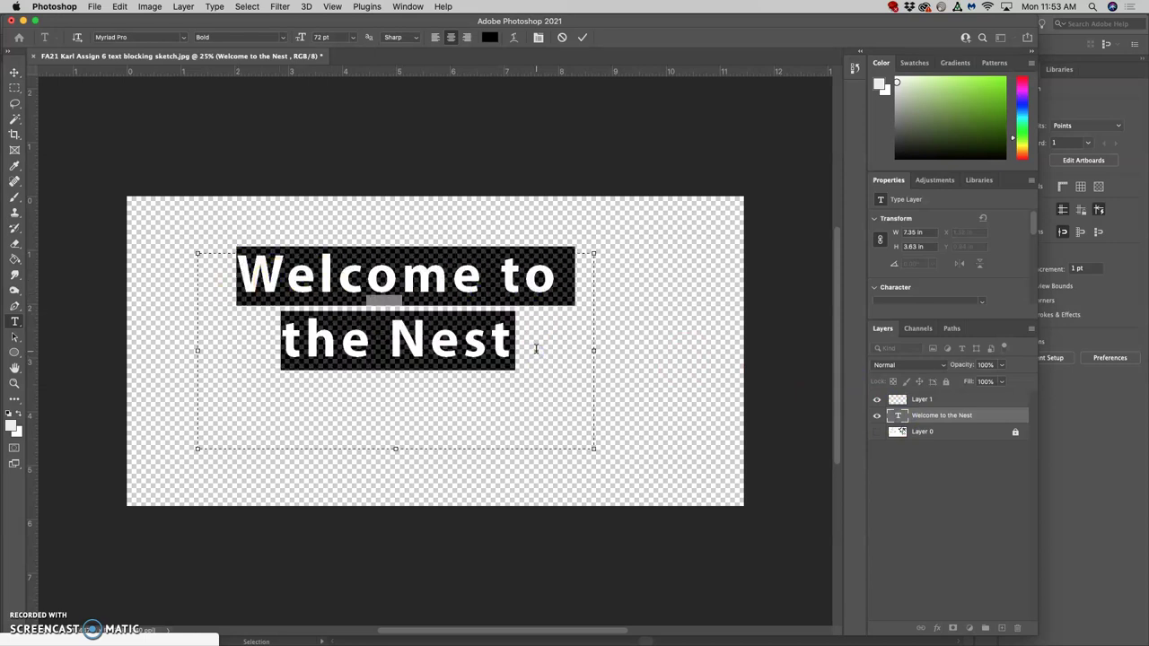
left_click(510, 345)
key("alt+Left")
key("alt+Left")
key("alt+Left")
key("alt+Left")
key("alt+Left")
key("alt+Left")
key("alt+Left")
key("alt+Left")
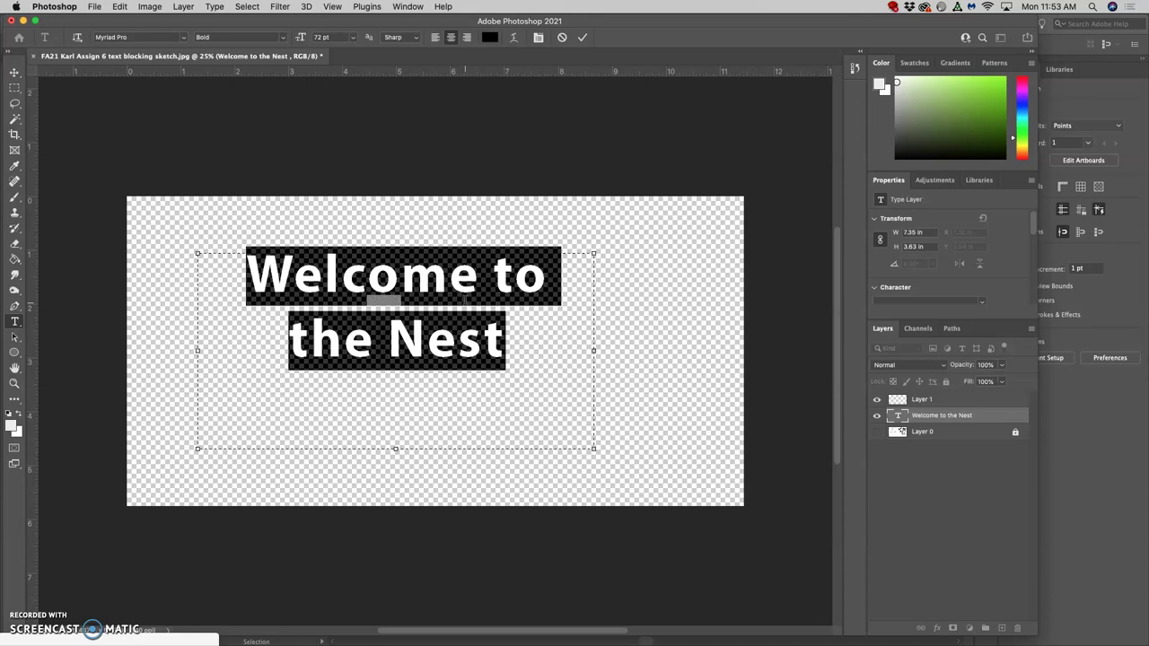
key("alt+Right")
key("alt+Right")
key("alt+Right")
key("alt+Right")
key("alt+Right")
key("alt+Right")
key("alt+Right")
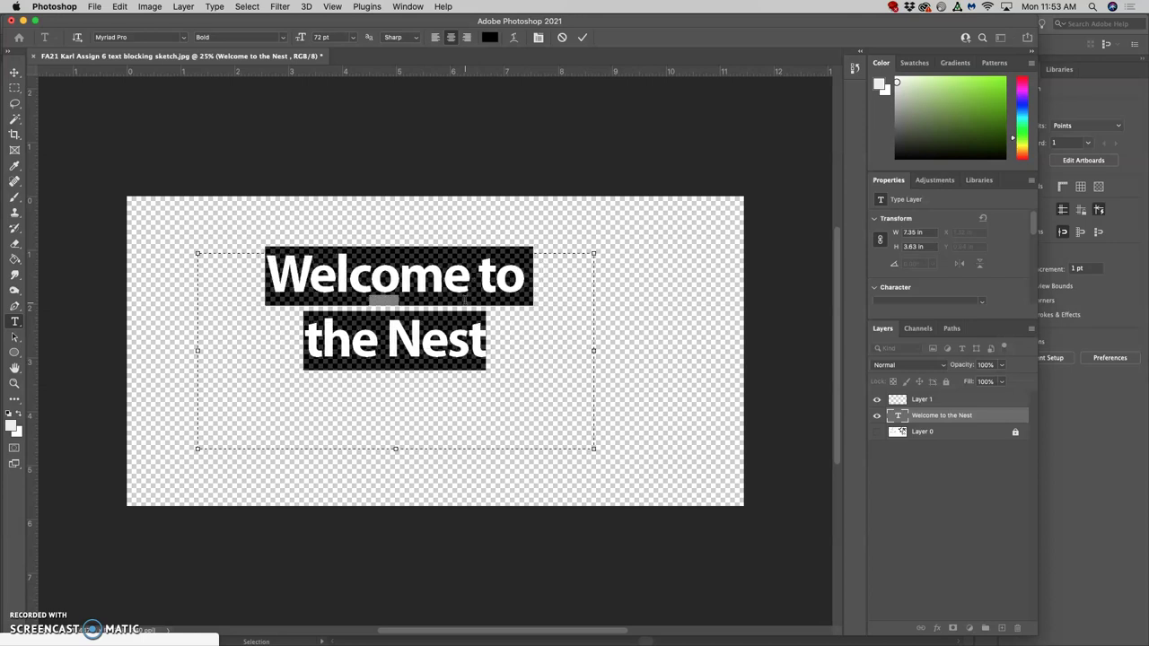
key("alt+Right")
key("alt+Right")
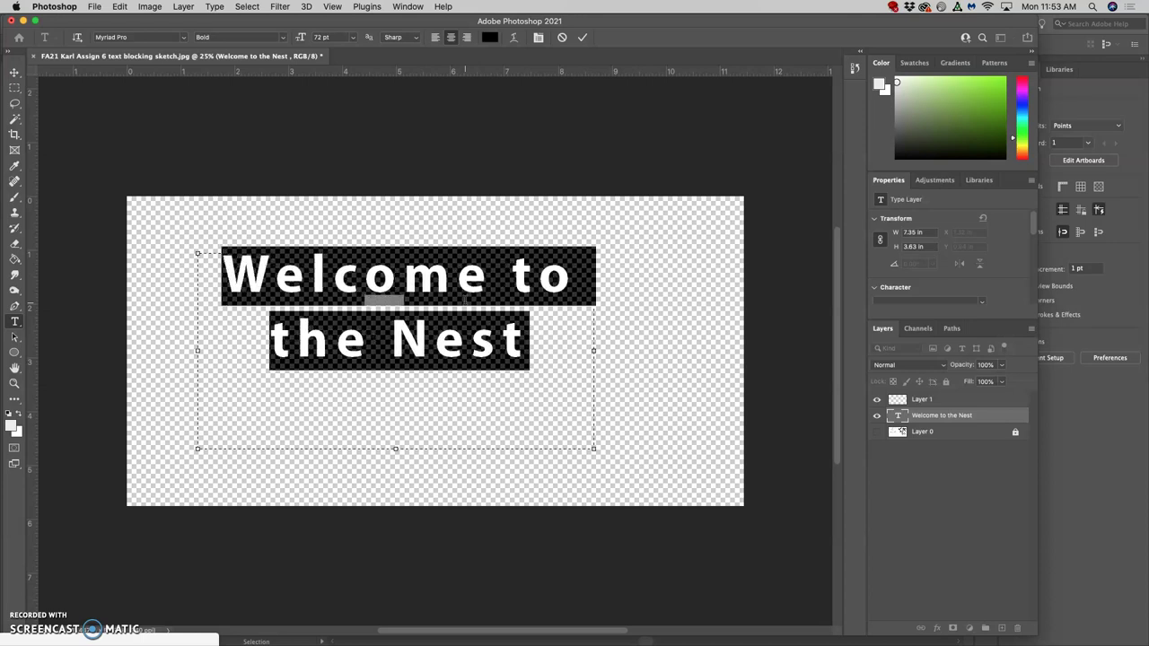
key("alt+Left")
key("alt+Left")
key("alt+Left")
key("alt+Left")
key("alt+Left")
key("alt+Left")
key("alt+Left")
key("alt+Left")
key("alt+Left")
key("alt+Left")
key("alt+Left")
key("alt+Left")
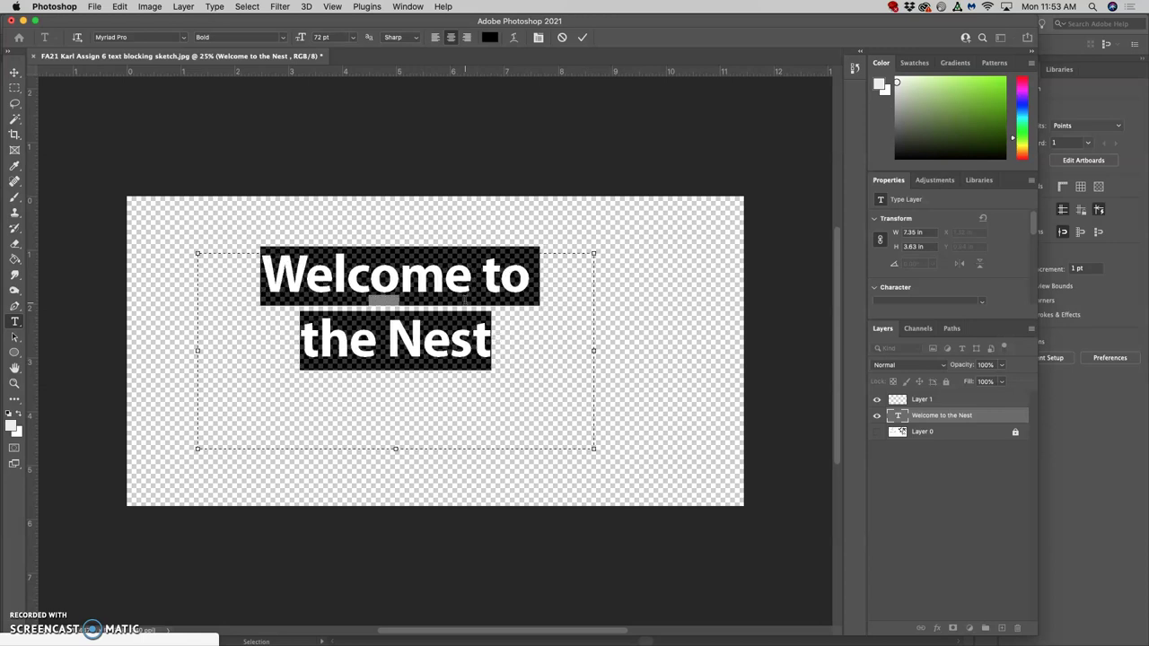
key("alt+Right")
key("alt+Right")
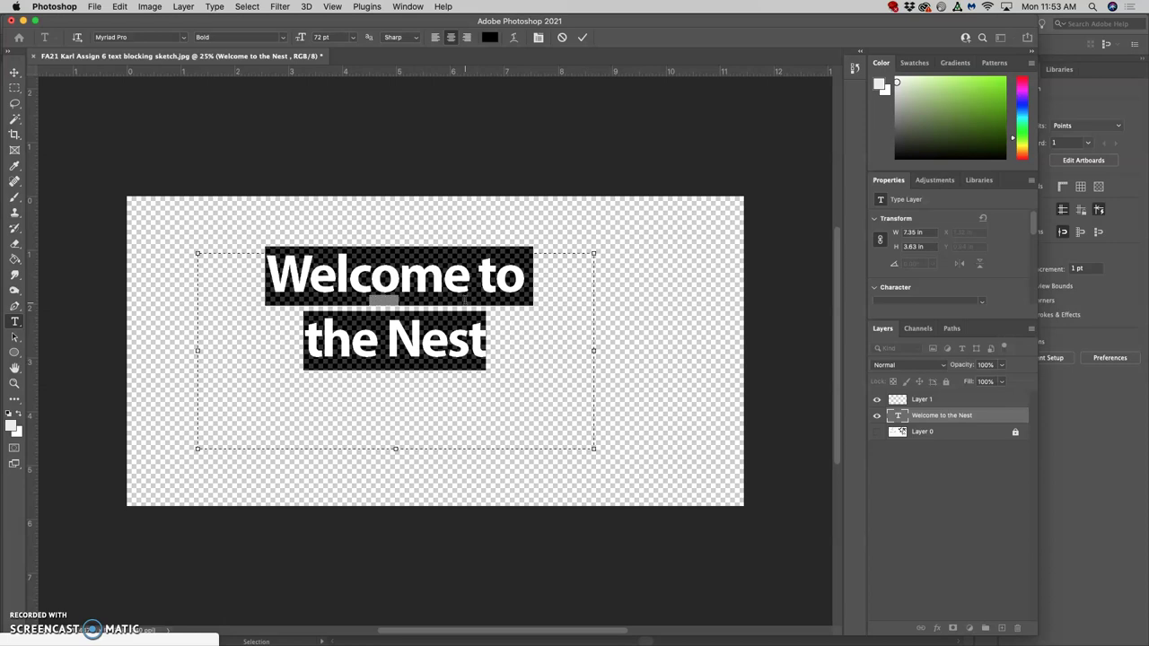
key("alt+Right")
key("alt+Right")
key("alt+Right")
key("alt+Right")
key("alt+Right")
key("alt+Right")
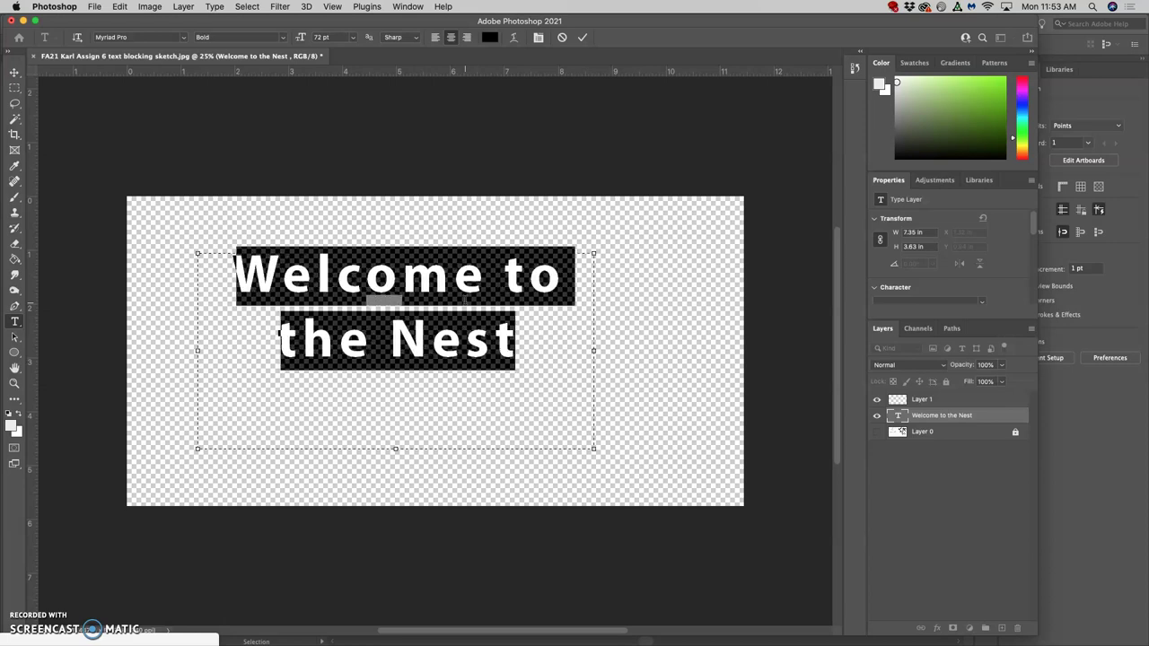
key("alt+Left")
key("alt+Left")
key("alt+Left")
key("alt+Left")
key("alt+Left")
key("alt+Left")
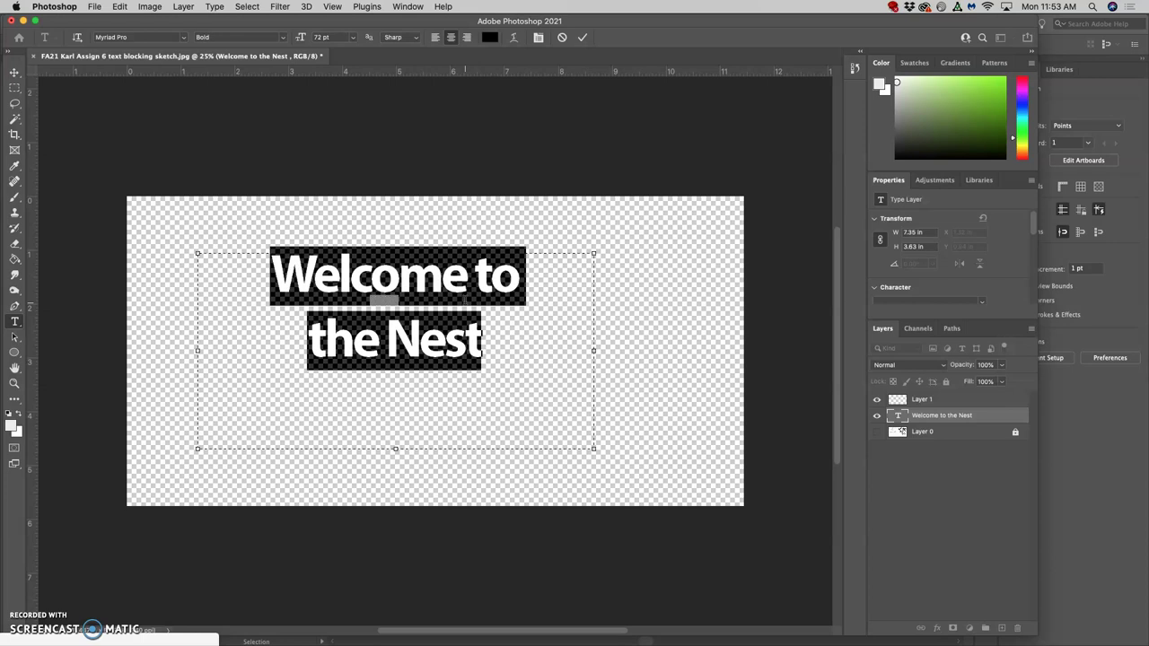
key("alt+Right")
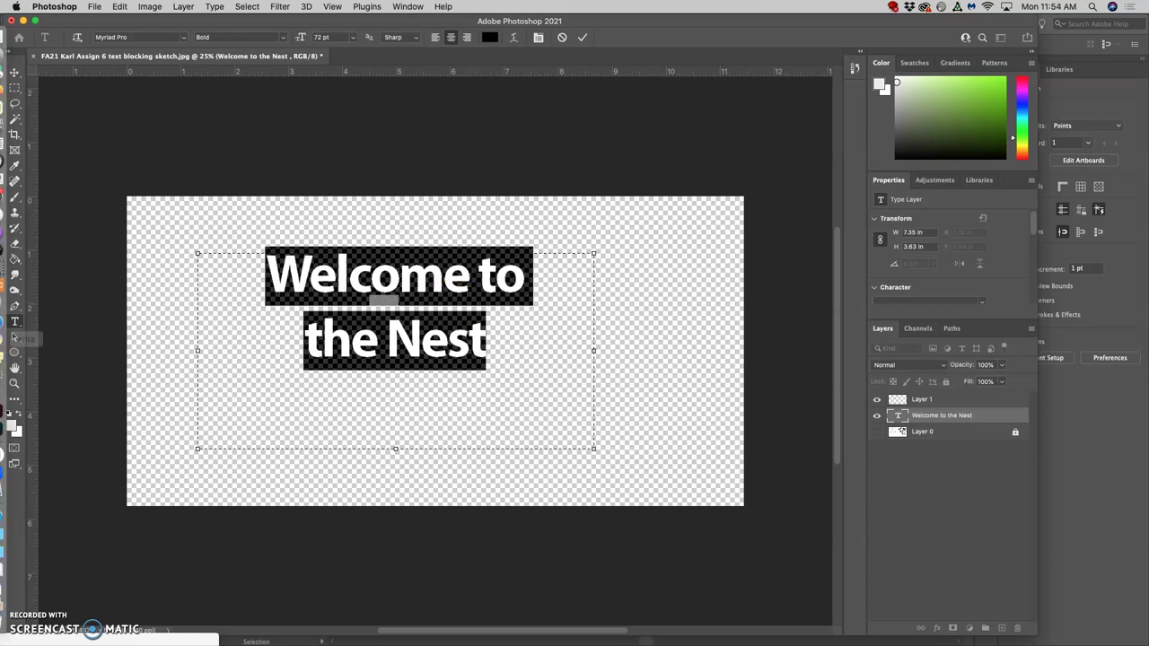
left_click(14, 108)
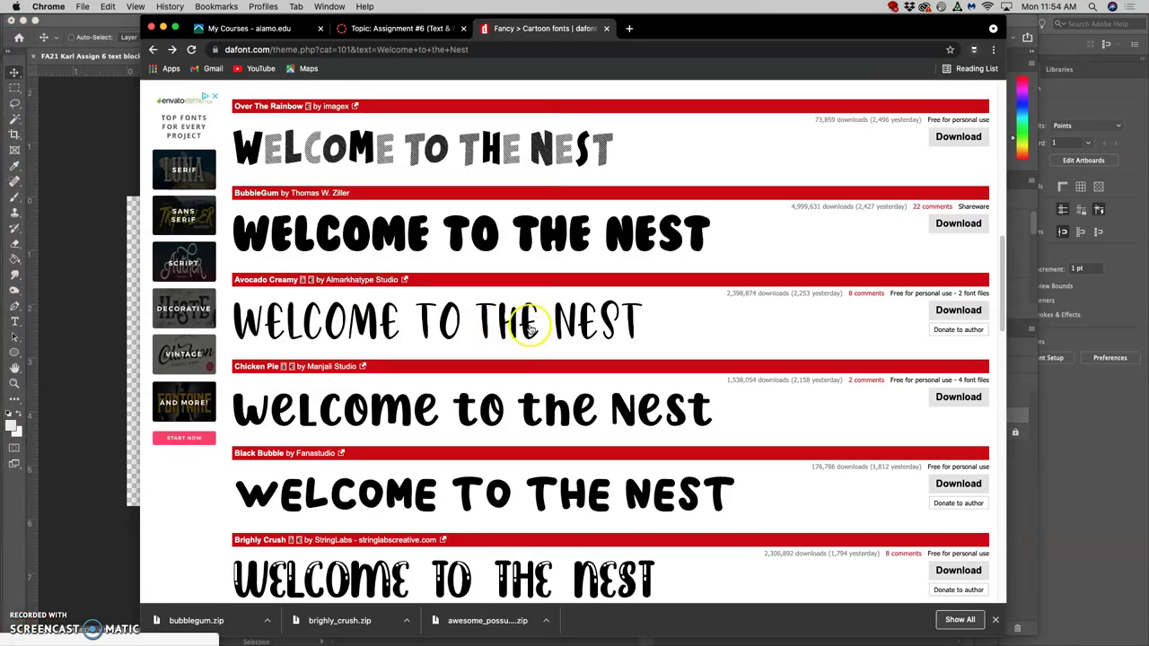
left_click(420, 28)
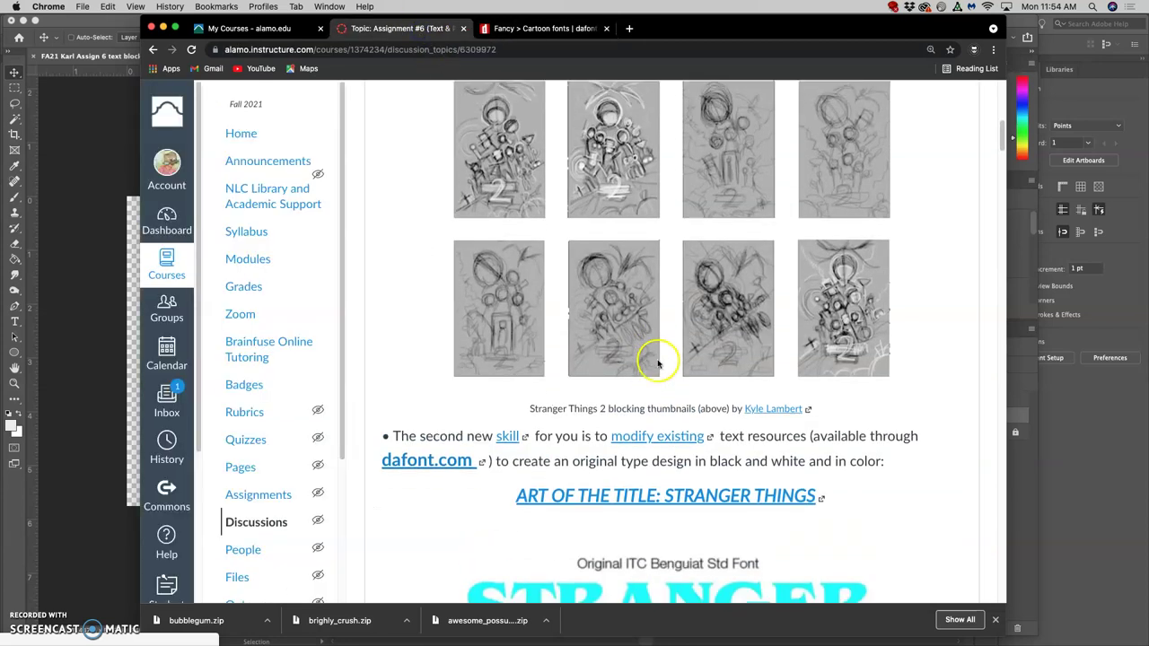
scroll(659, 361, "down", 5)
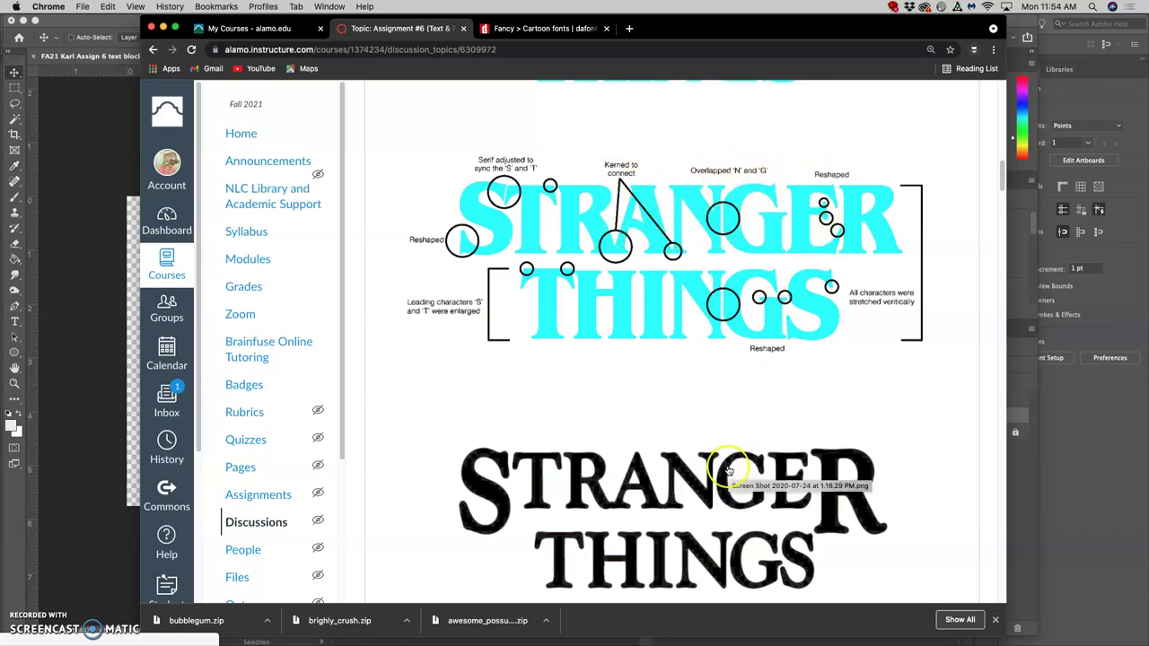
scroll(751, 464, "down", 10)
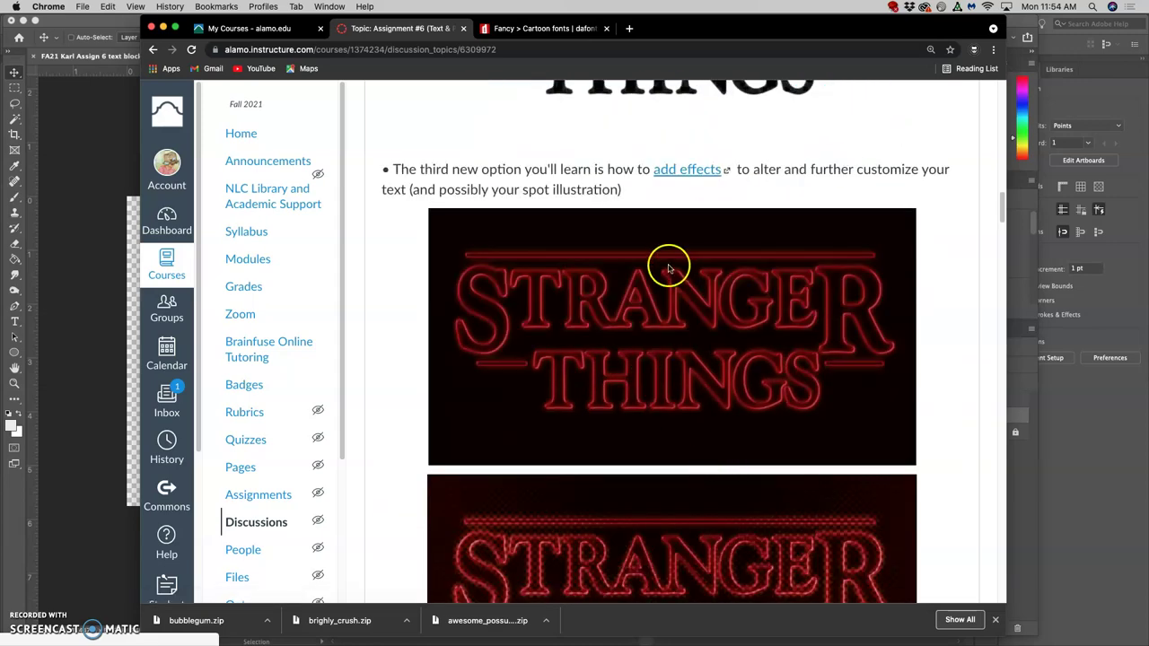
scroll(670, 328, "down", 3)
scroll(662, 443, "down", 13)
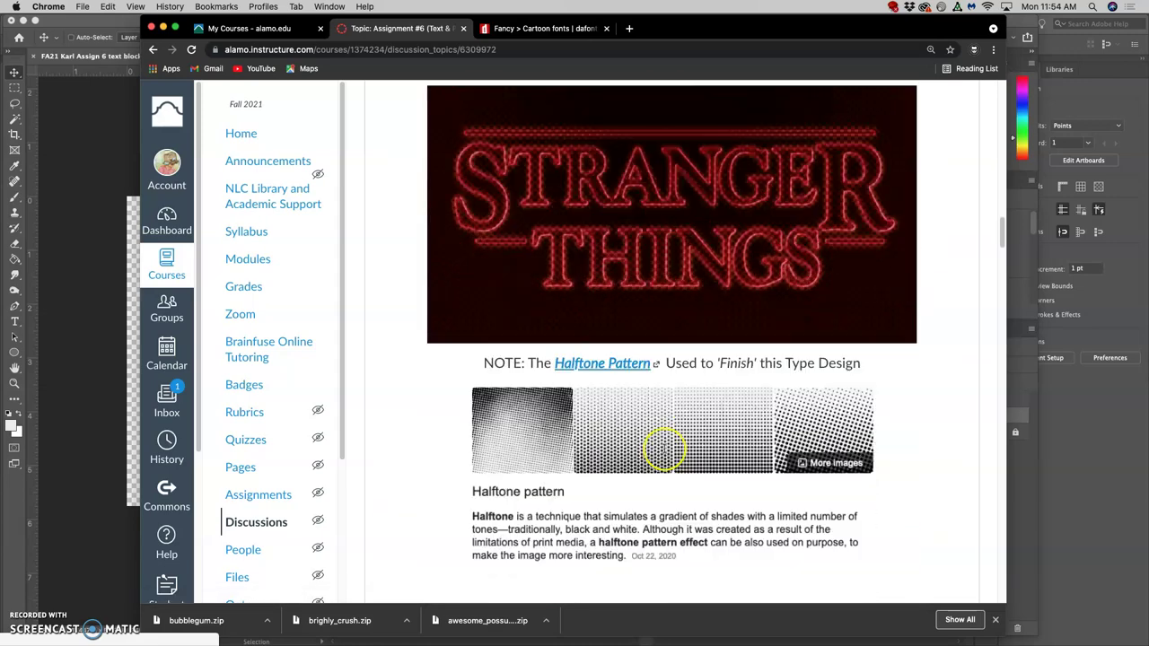
scroll(664, 451, "up", 20)
scroll(664, 452, "up", 6)
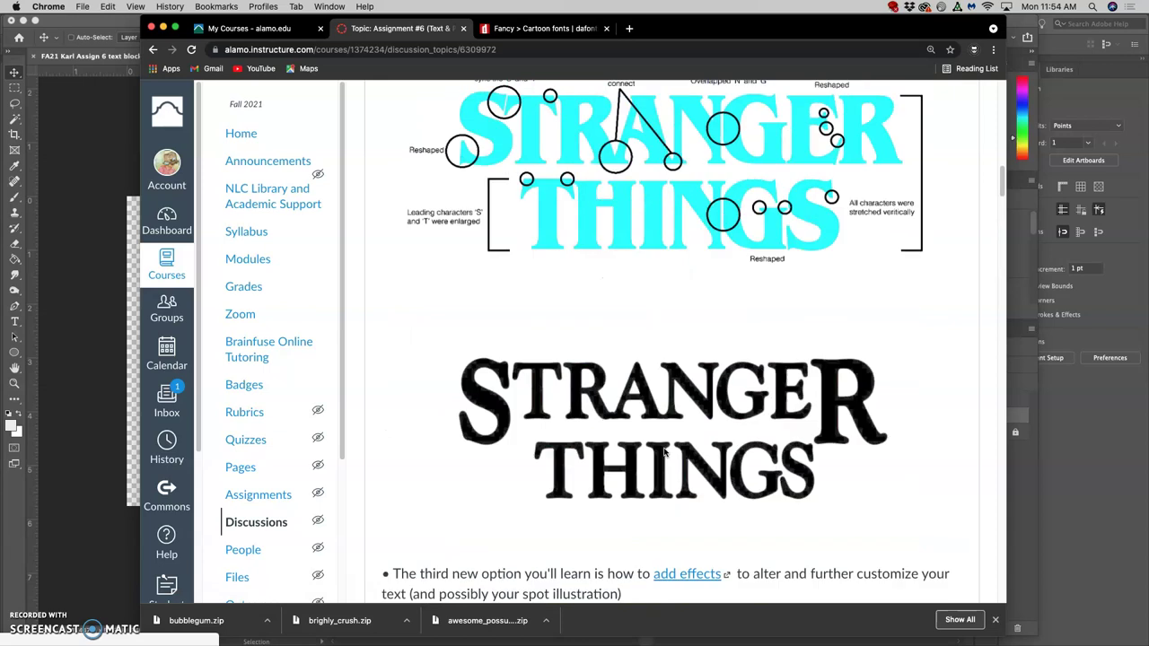
left_click(361, 307)
Step: Select the space between 'Welcome' and 'to' and kern it back to a normal word gap
left_click(92, 260)
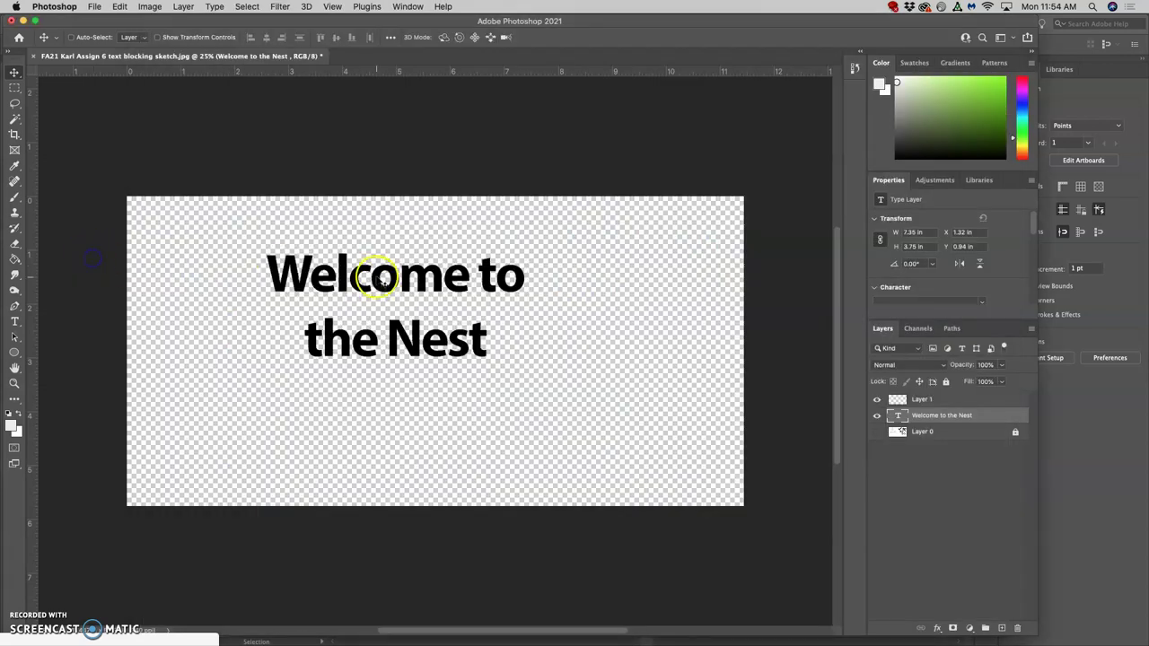
double_click(898, 418)
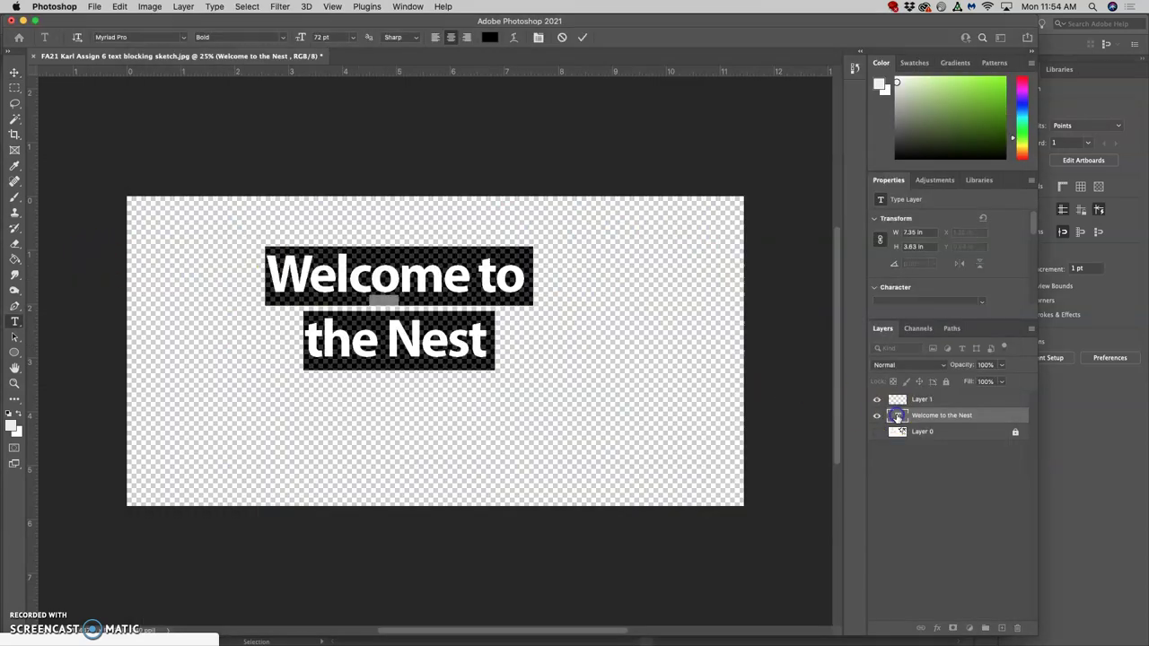
left_click(410, 280)
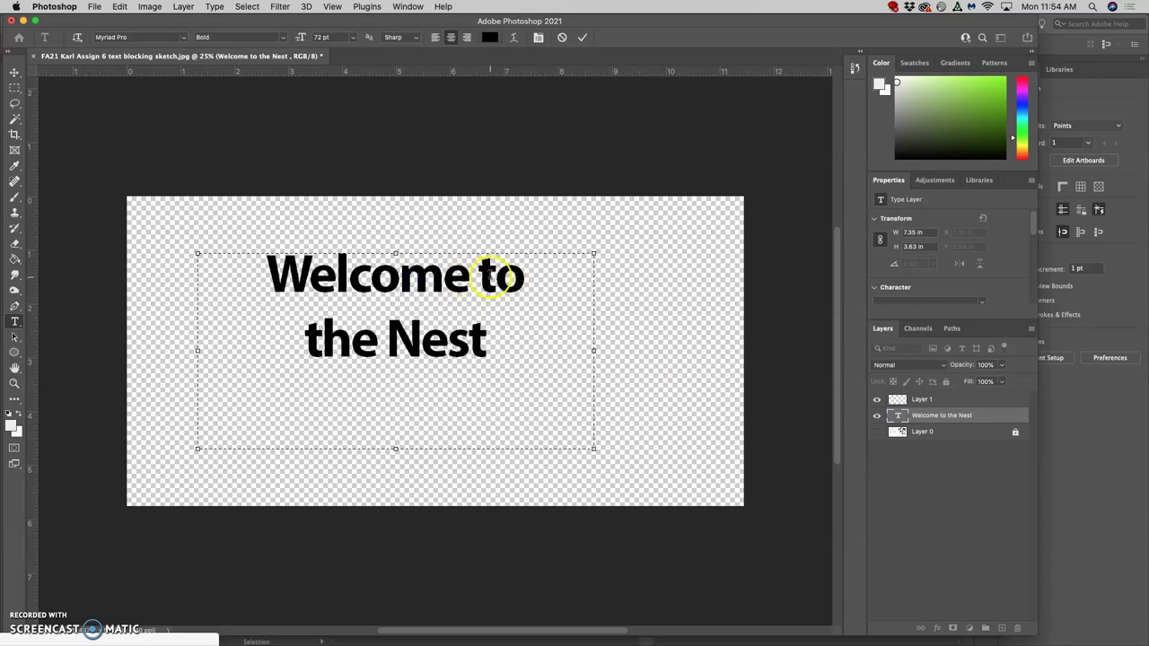
left_click_drag(495, 278, 455, 279)
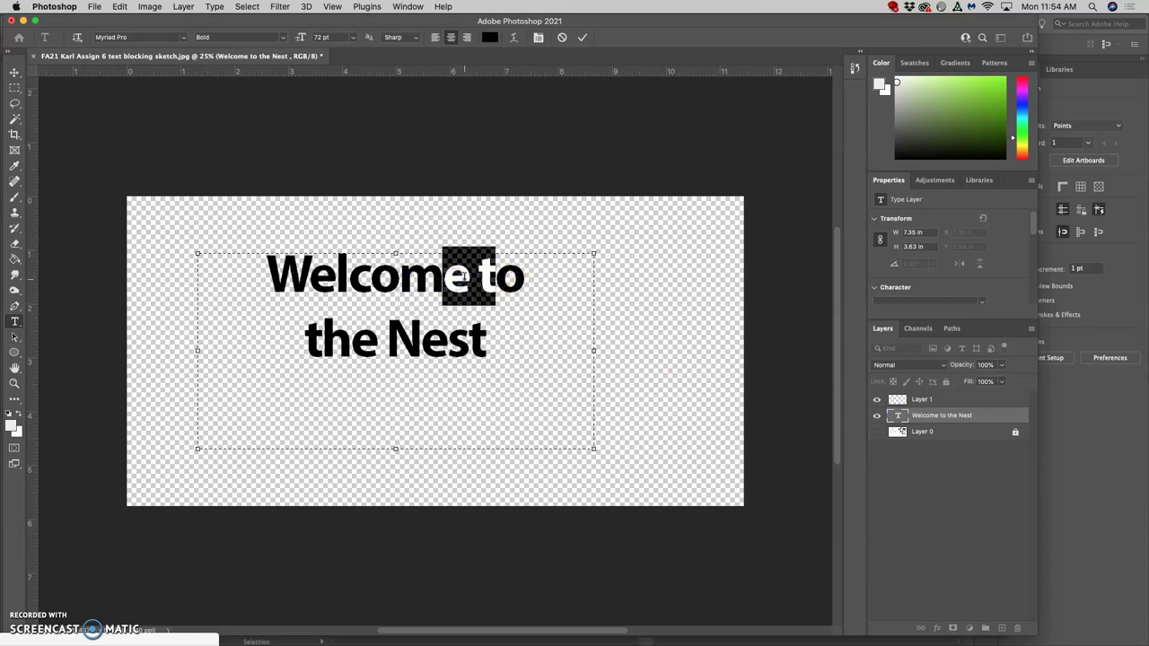
key("alt+Left")
key("alt+Left")
key("alt+Left")
key("alt+Left")
key("alt+Left")
key("alt+Left")
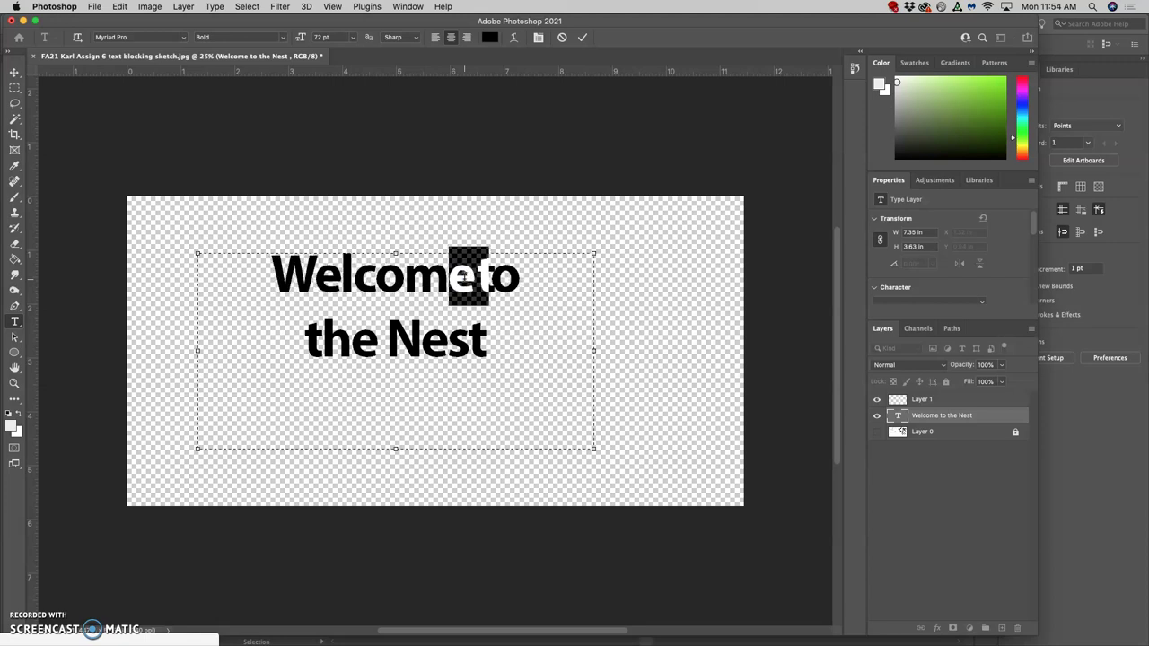
key("alt+Right")
key("alt+Right")
key("alt+Right")
key("alt+Right")
key("alt+Right")
key("alt+Right")
key("alt+Right")
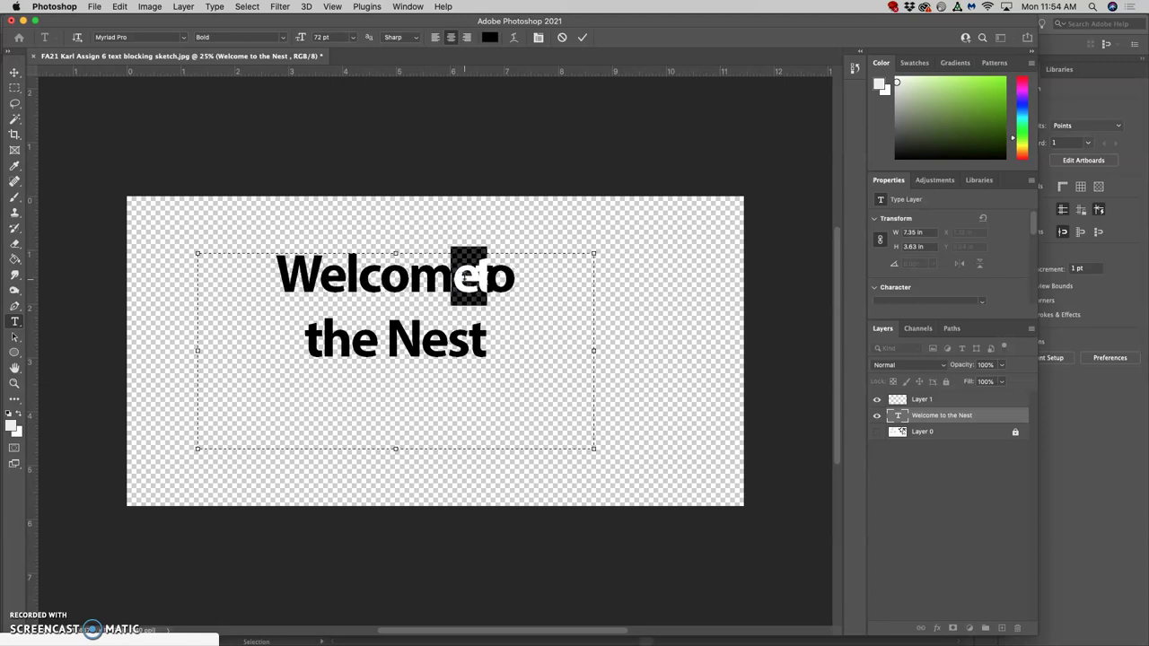
key("alt+Right")
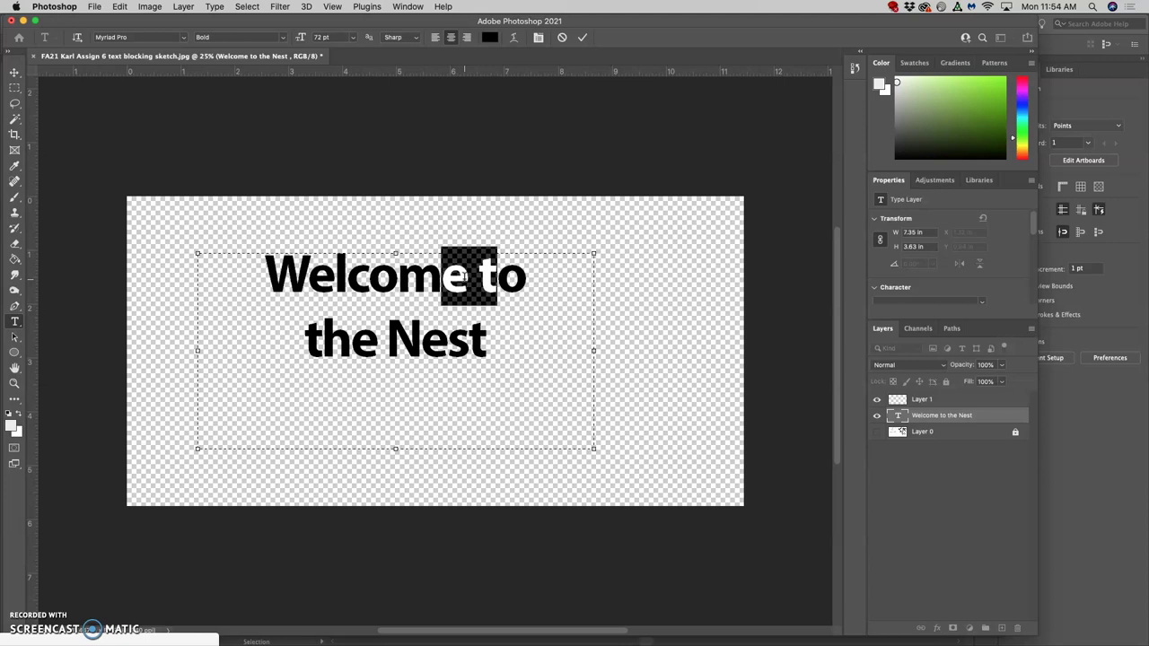
left_click(518, 323)
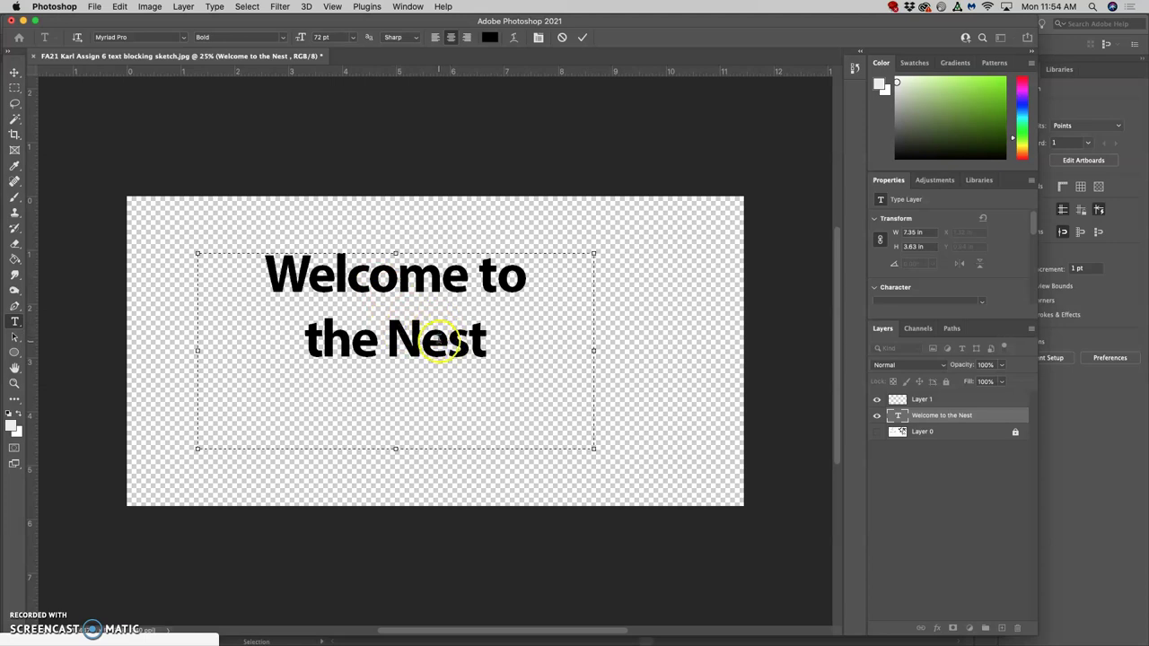
Step: Widen the kerning gap between 'the' and 'Nest'
left_click_drag(412, 343, 355, 346)
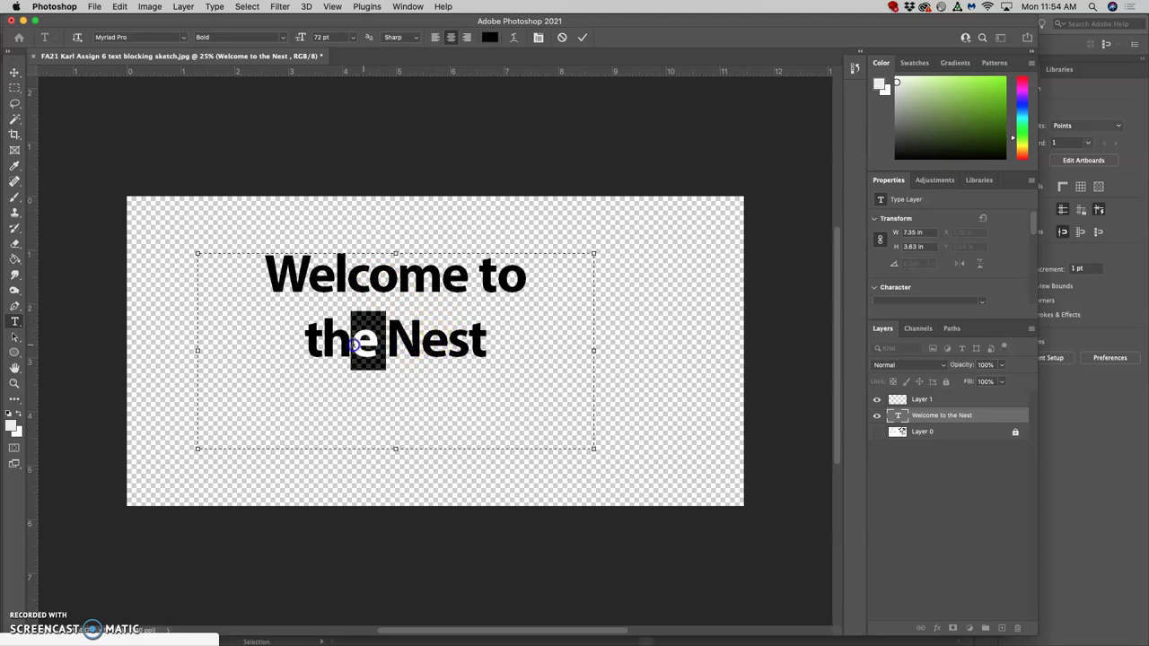
double_click(405, 341)
left_click(398, 340)
triple_click(378, 341)
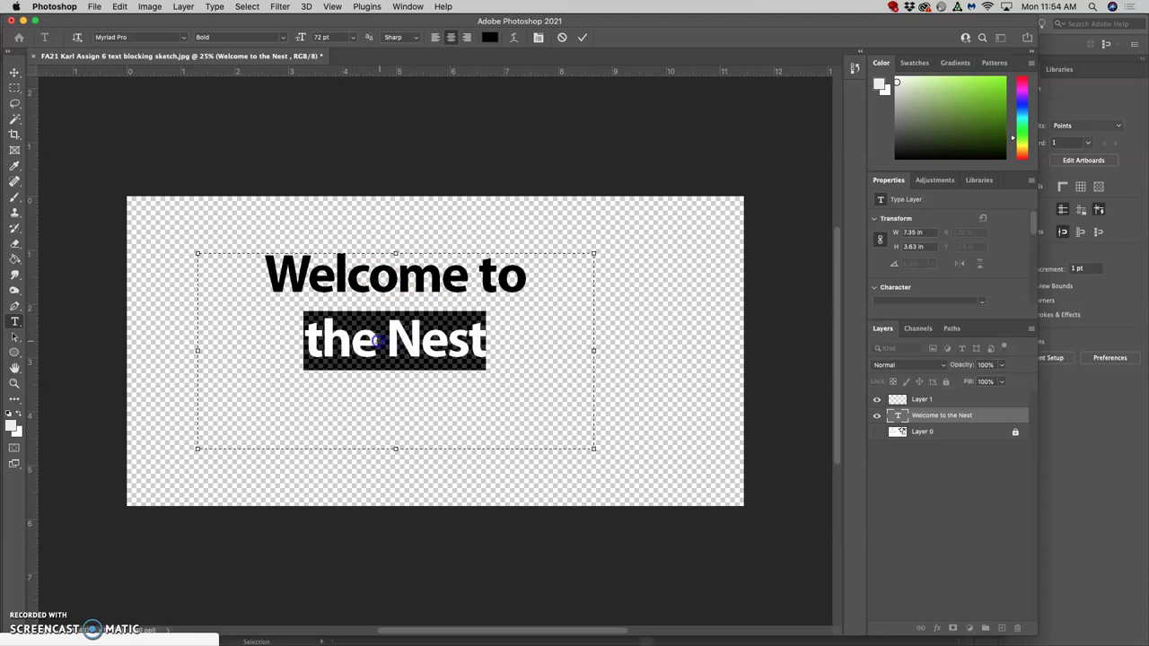
left_click_drag(351, 341, 413, 338)
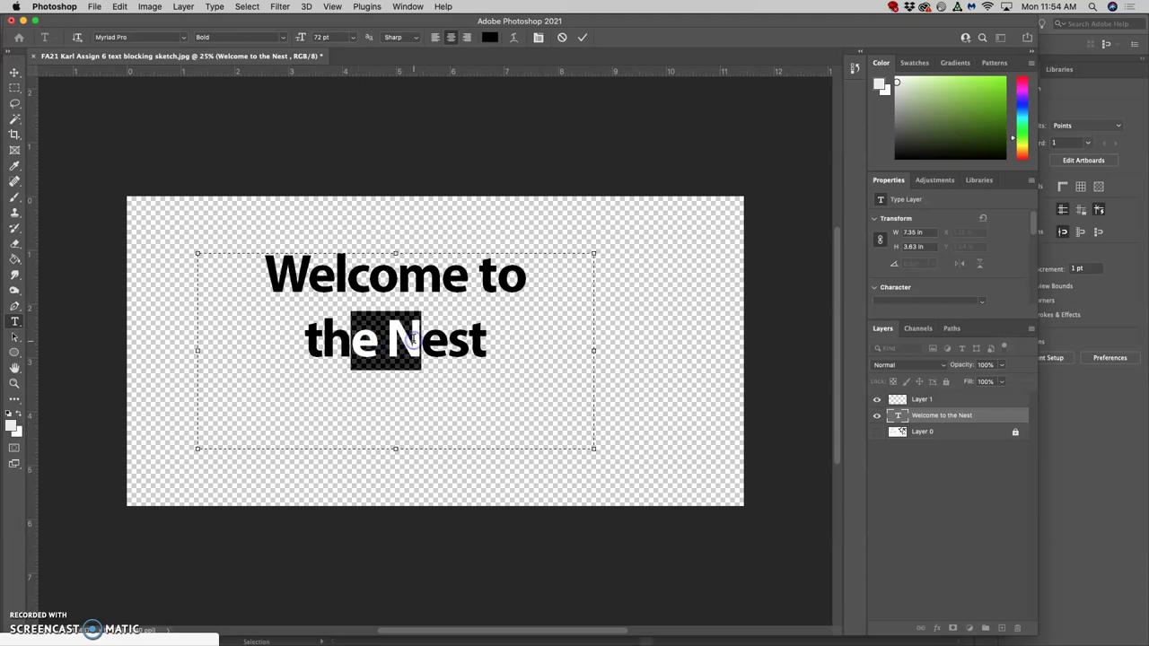
key("alt+Right")
key("alt+Right")
key("alt+Right")
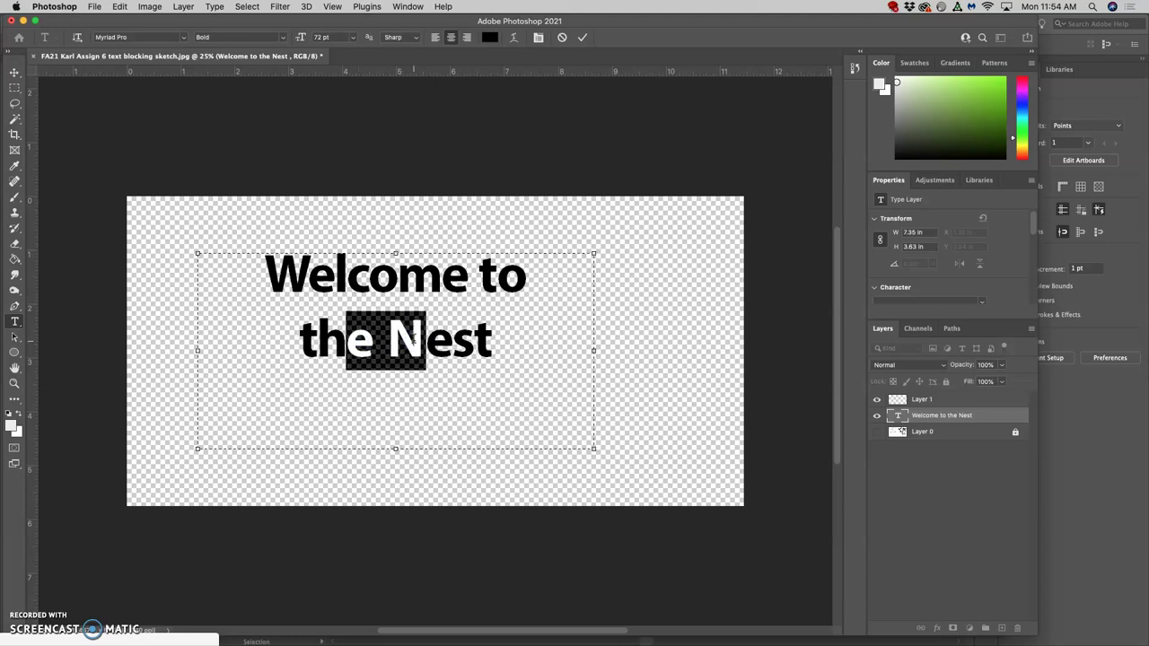
key("alt+Right")
key("alt+Left")
Step: Tighten the kerning between N and e in 'Nest' and fine-tune the spacing around the s
left_click(461, 344)
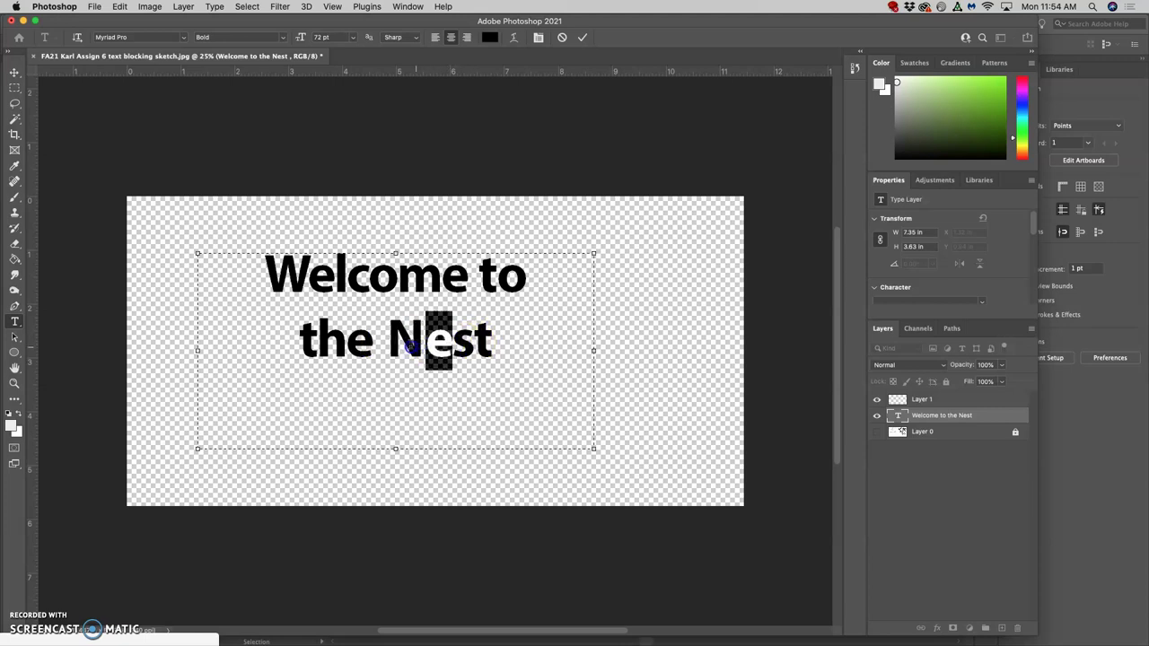
left_click_drag(411, 349, 404, 346)
key("alt+Left")
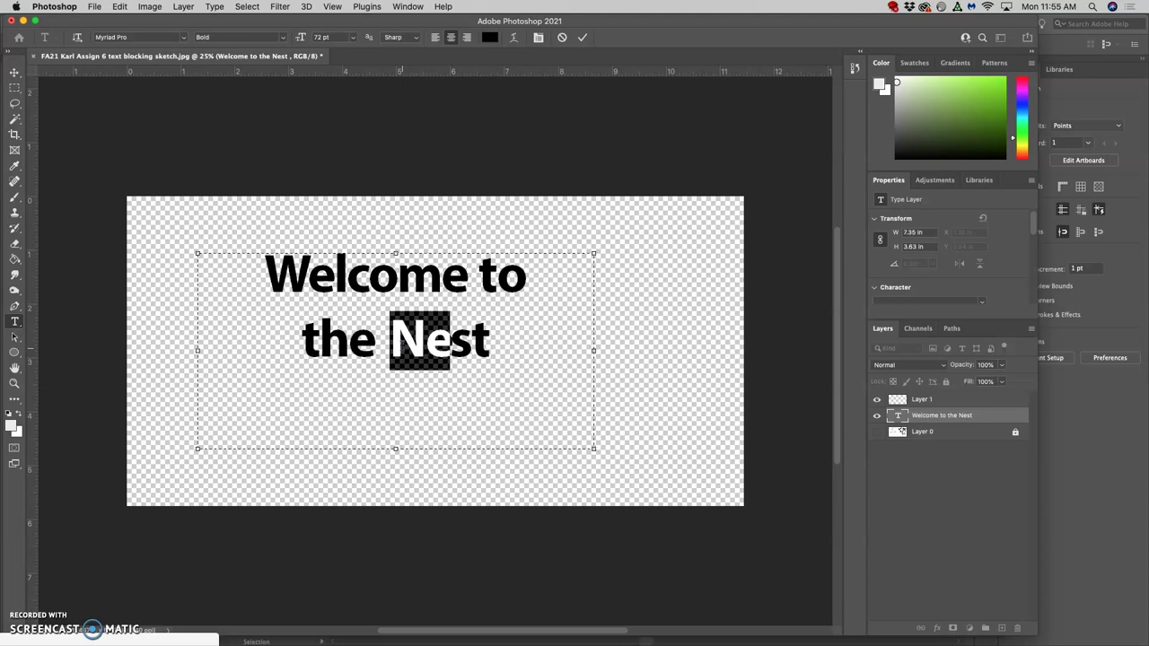
left_click(447, 350)
double_click(453, 341)
left_click(464, 344)
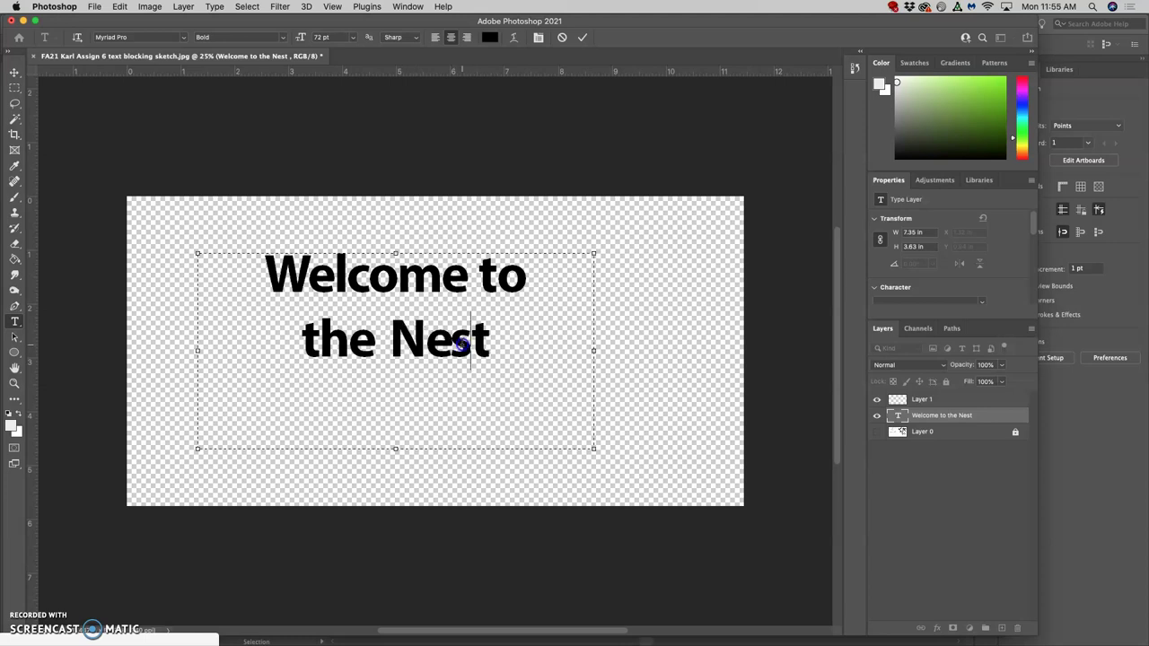
left_click_drag(462, 344, 454, 346)
key("alt+Right")
key("alt+Right")
key("alt+Right")
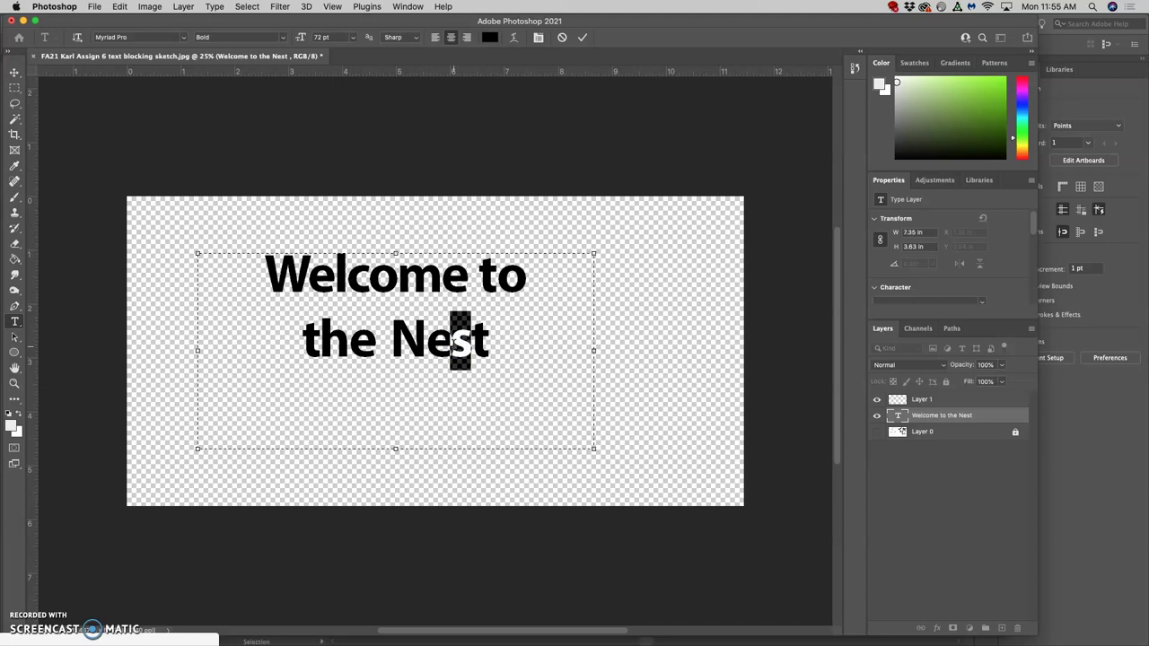
key("alt+Left")
key("alt+Left")
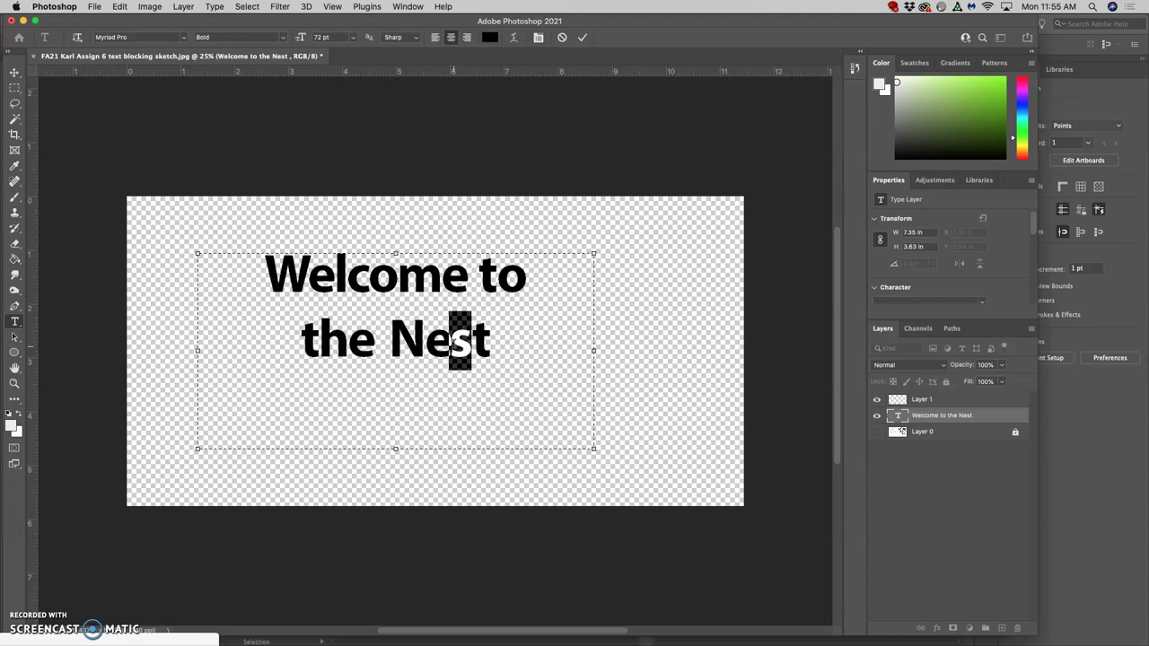
Step: Widen the spacing after the e in 'Nest'
triple_click(444, 342)
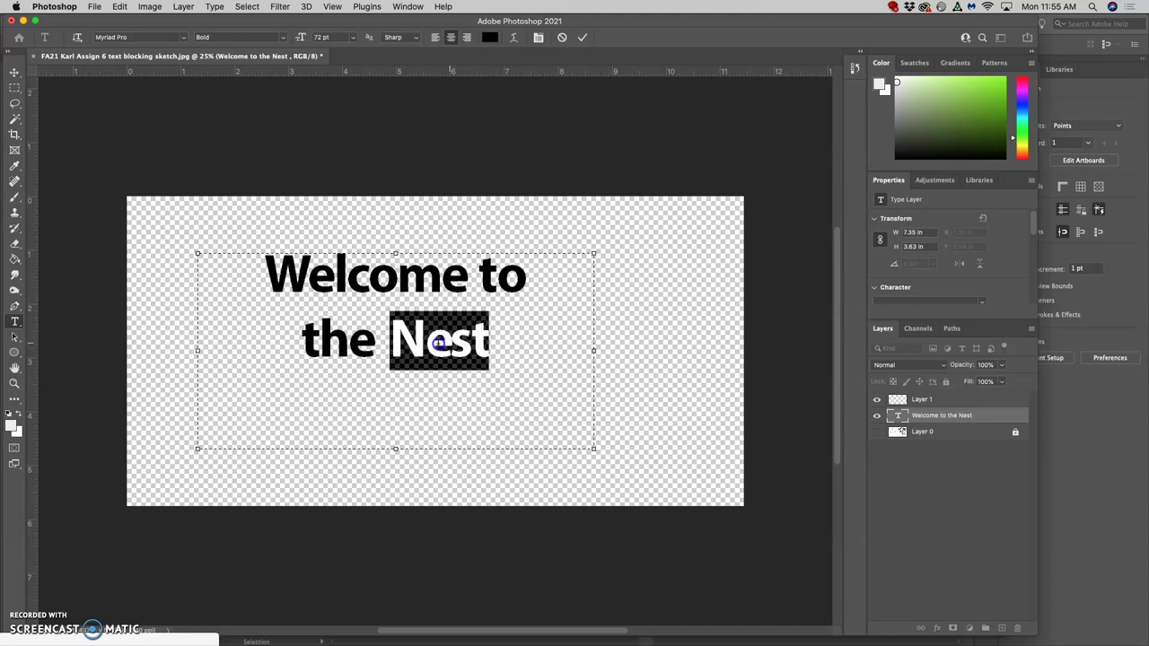
left_click(452, 350)
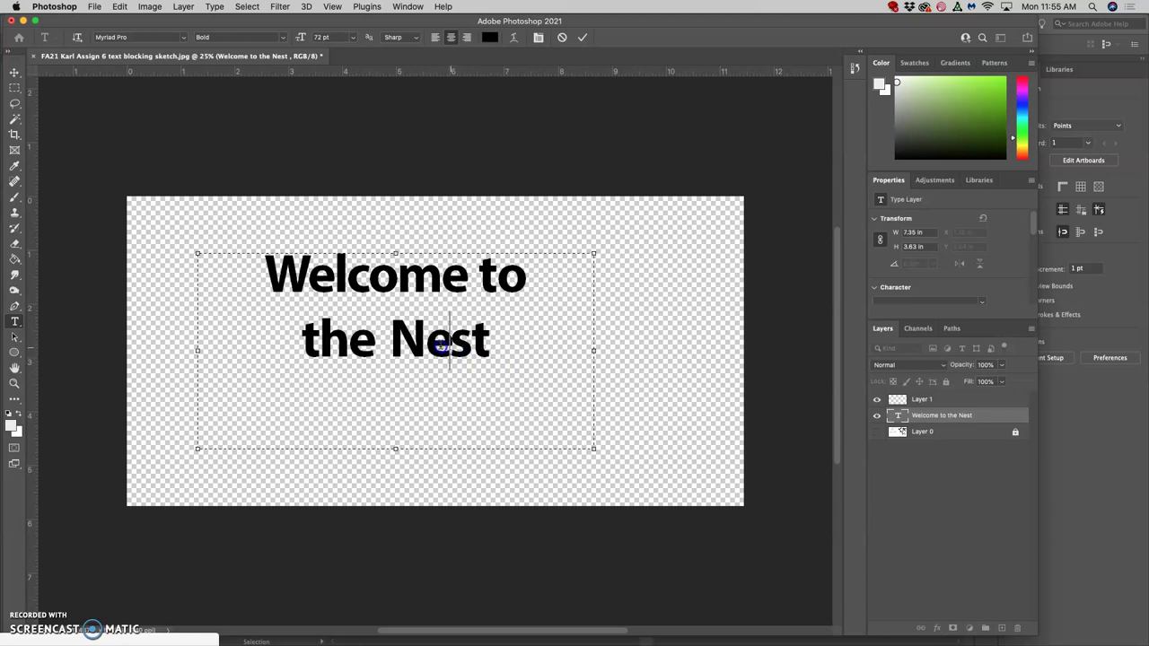
key("shift+Left")
key("alt+Right")
key("alt+Right")
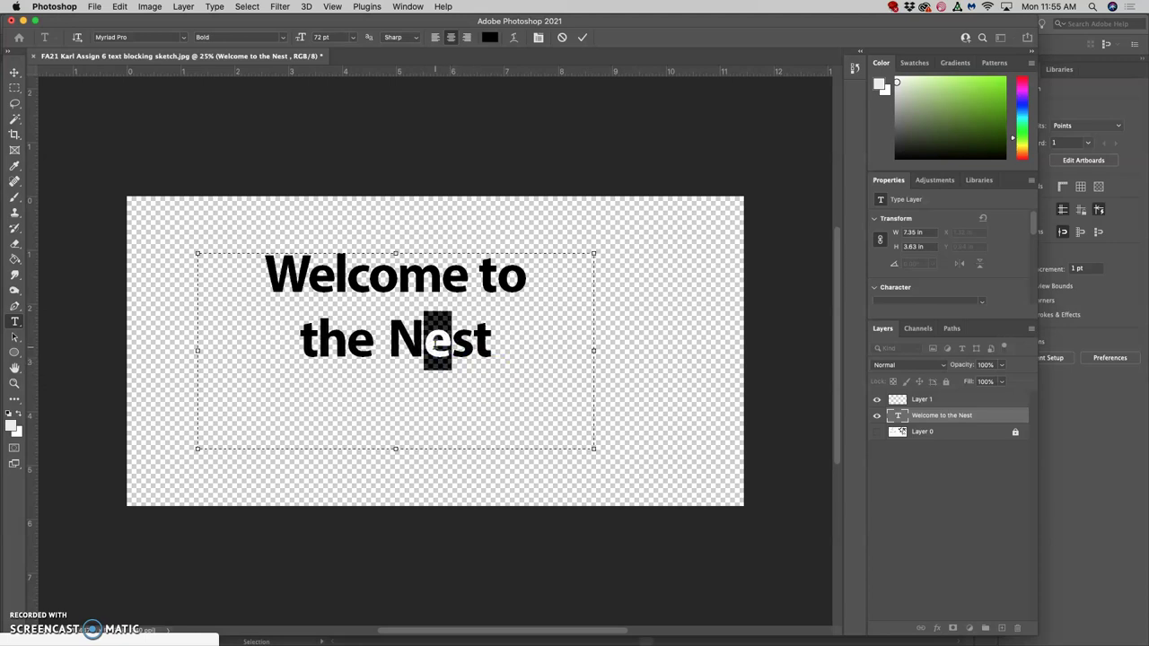
left_click(501, 367)
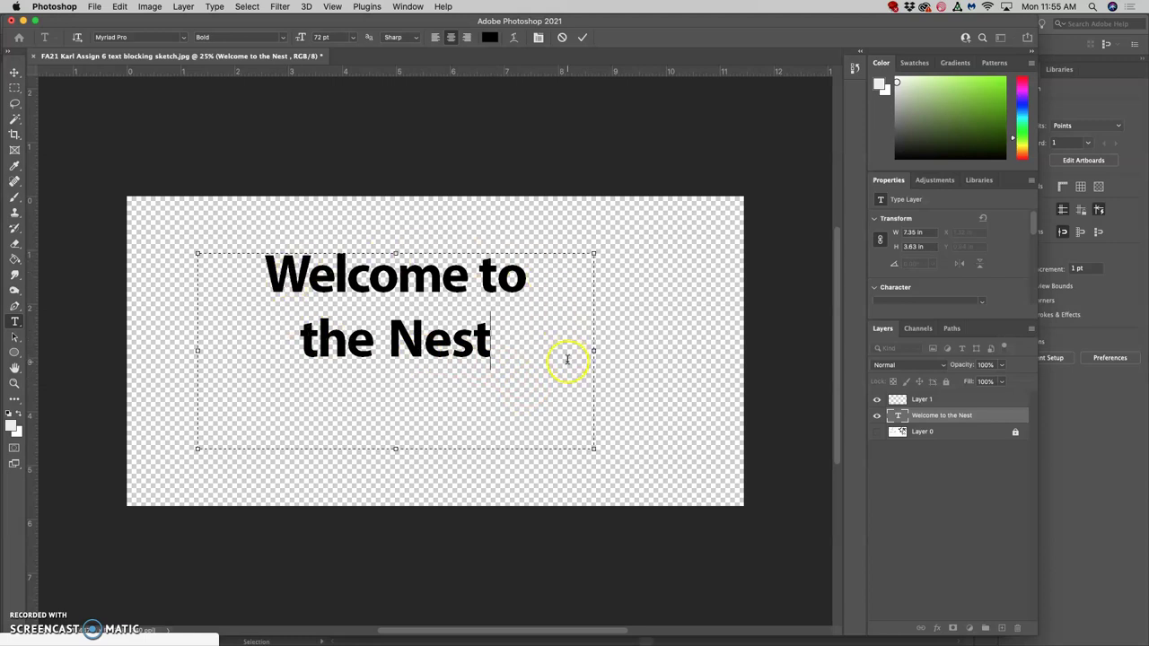
Step: Tighten the spacing around the t in 'to', then select all the 'Welcome to the Nest' text
left_click_drag(529, 278, 508, 282)
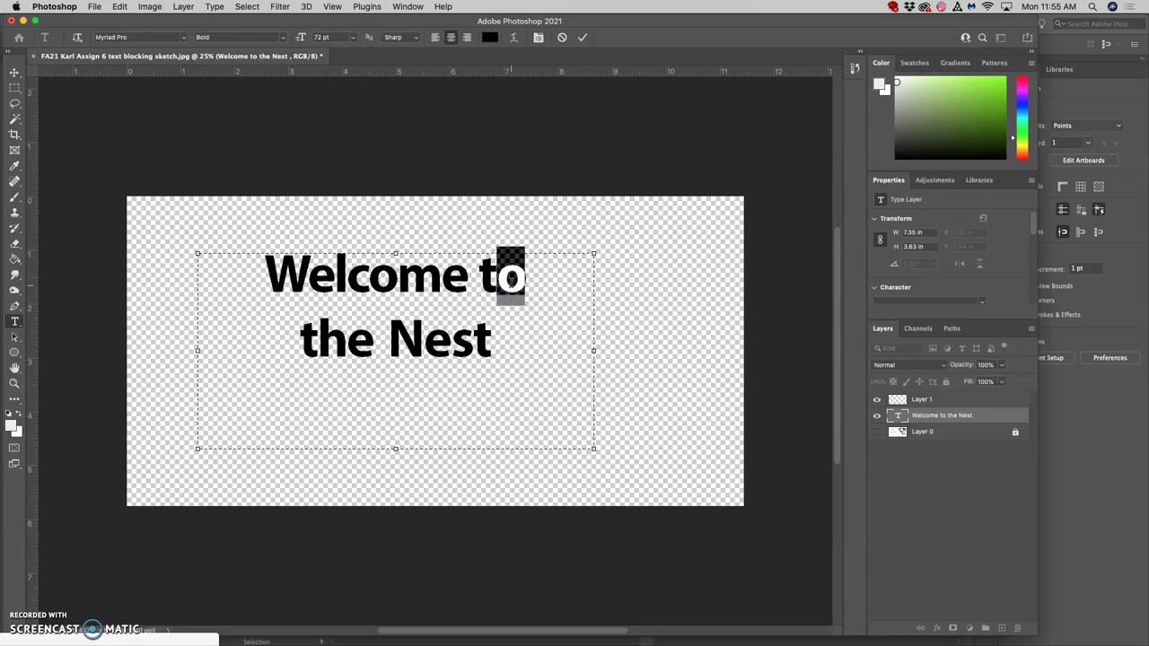
mouse_move(497, 277)
left_mouse_down()
mouse_move(488, 261)
mouse_move(486, 283)
left_mouse_up()
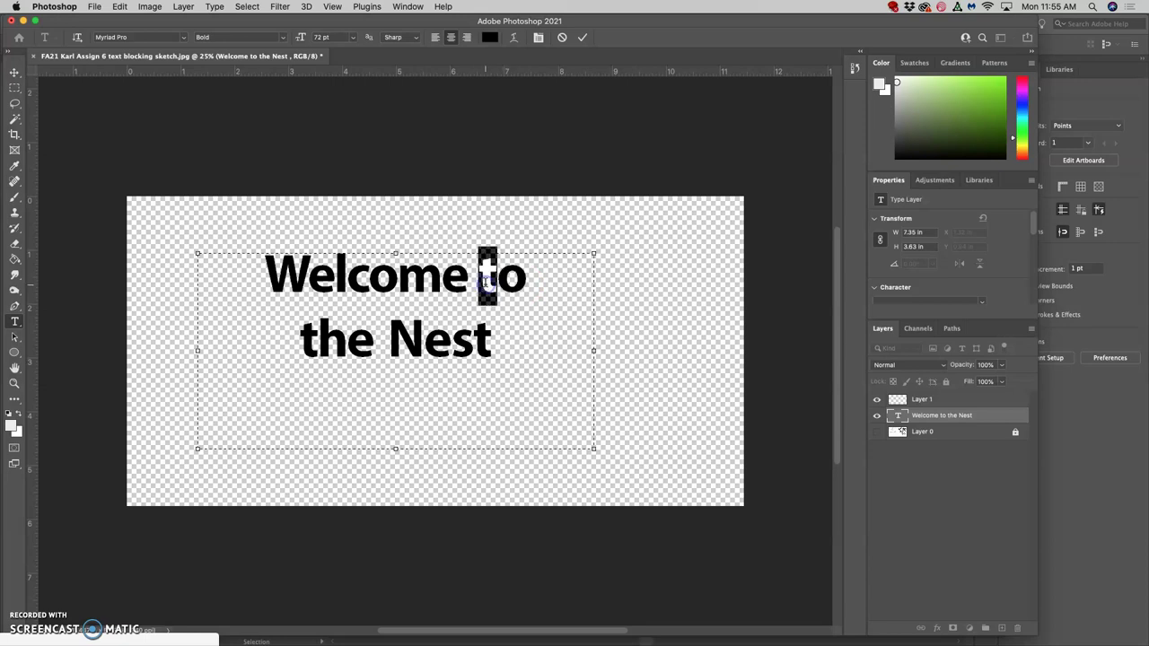
key("alt+Left")
key("alt+Left")
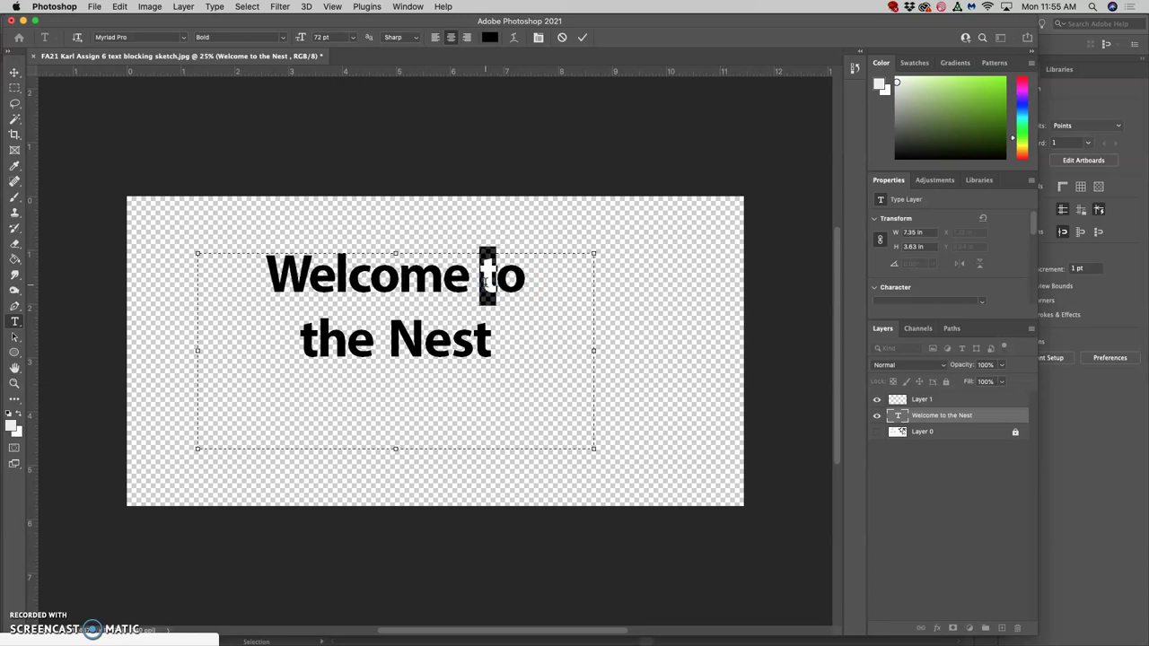
left_click(565, 309)
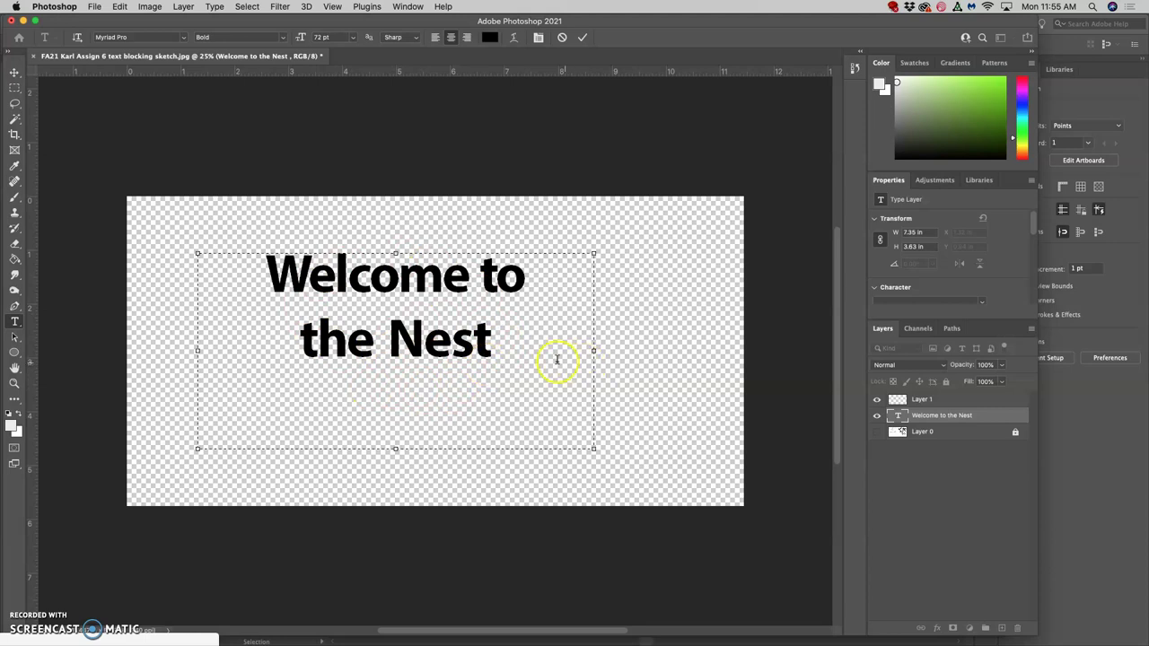
left_click(513, 357)
left_click_drag(507, 348, 246, 296)
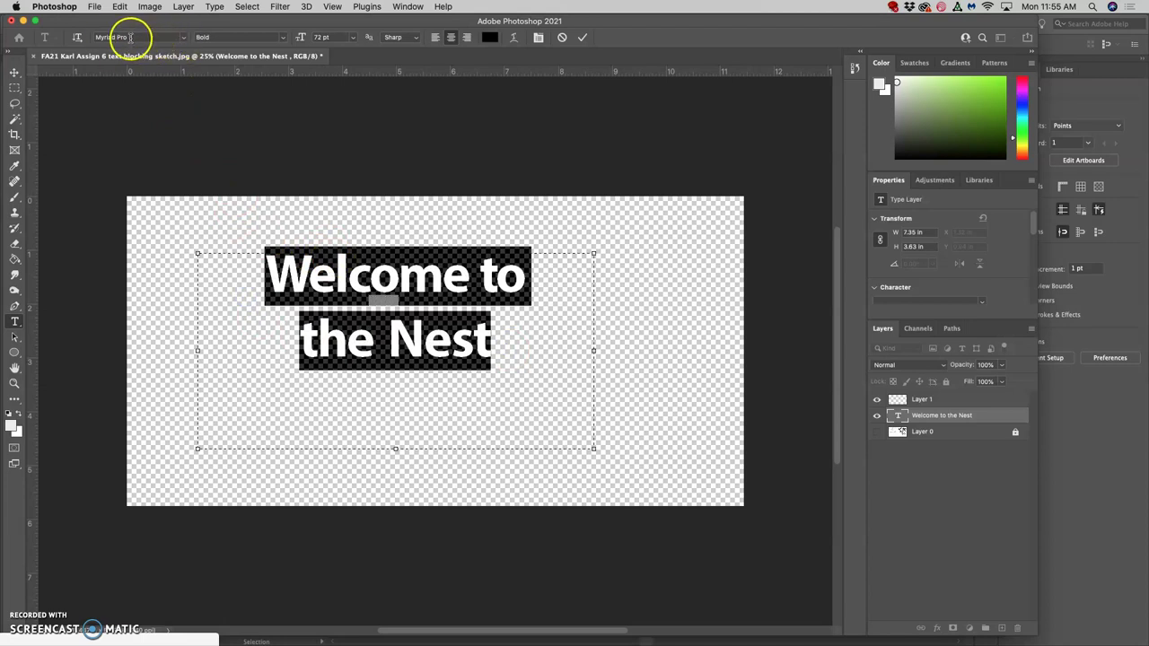
Step: Apply the BubbleGum font to the selected heading text
left_click(183, 39)
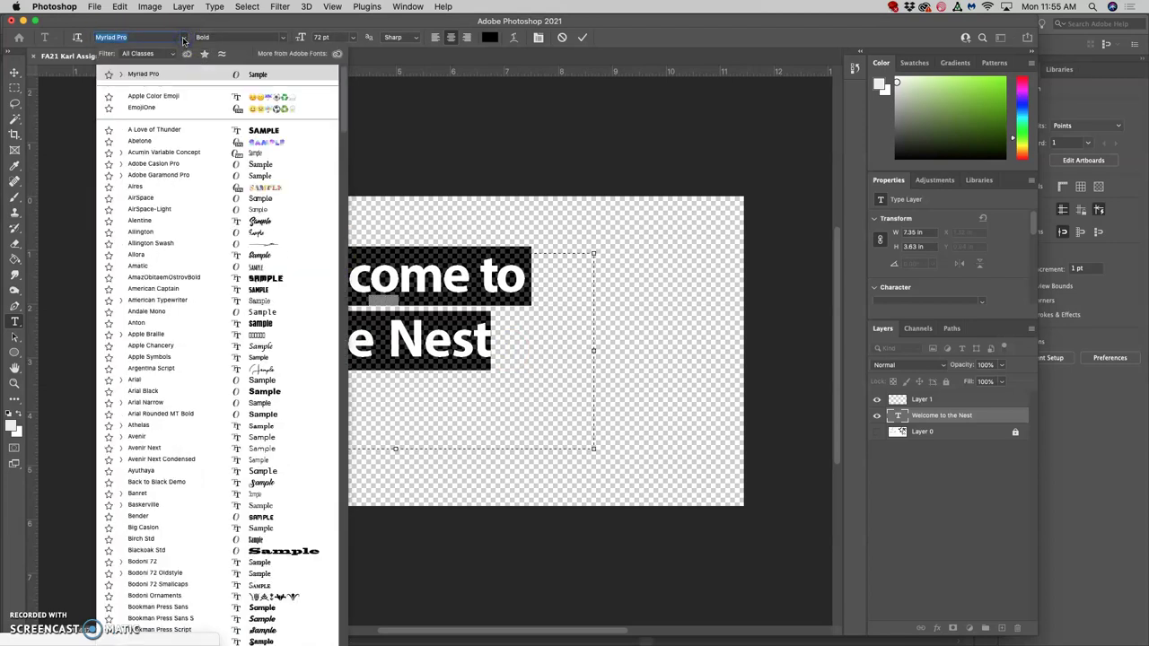
key("Down")
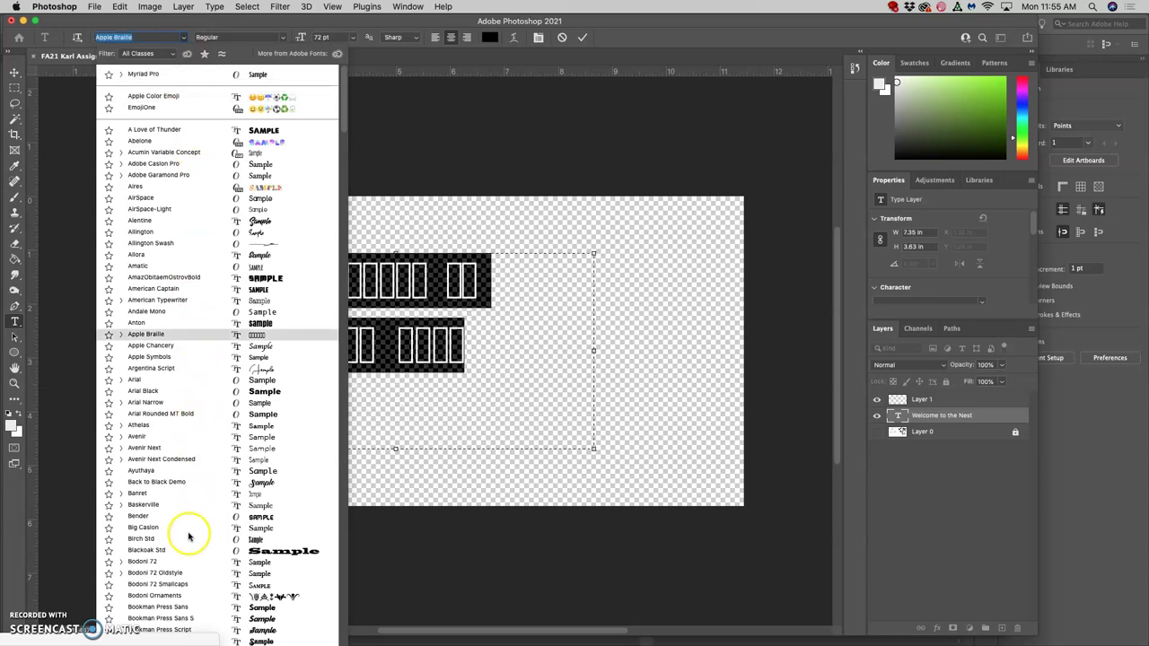
scroll(179, 583, "down", 10)
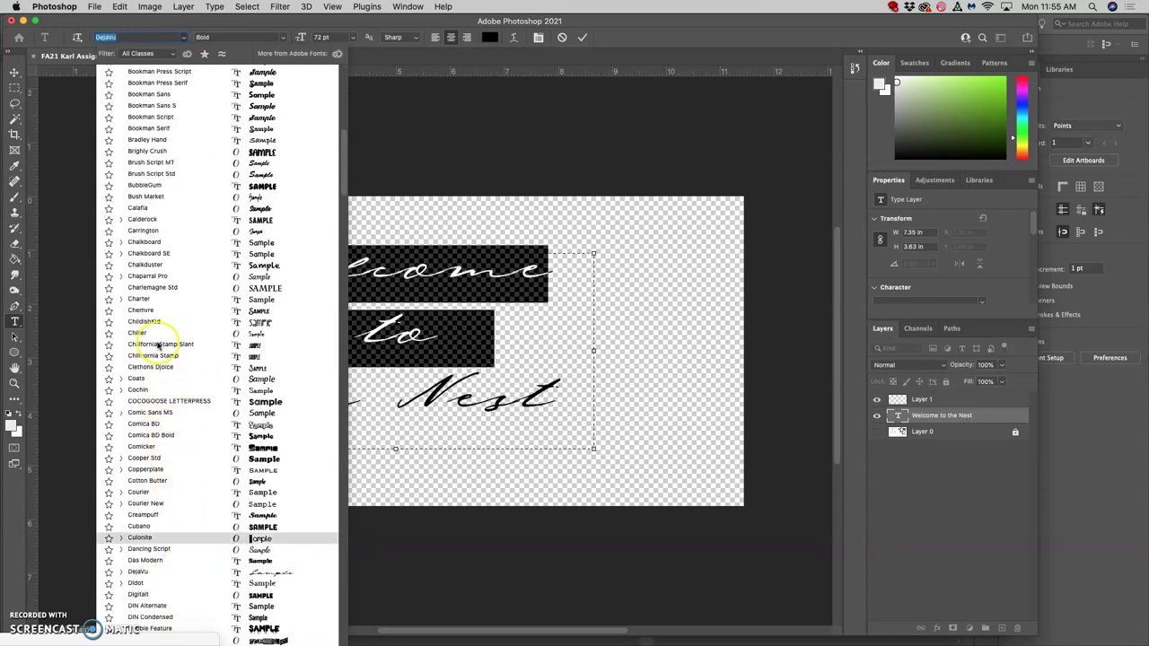
left_click(142, 186)
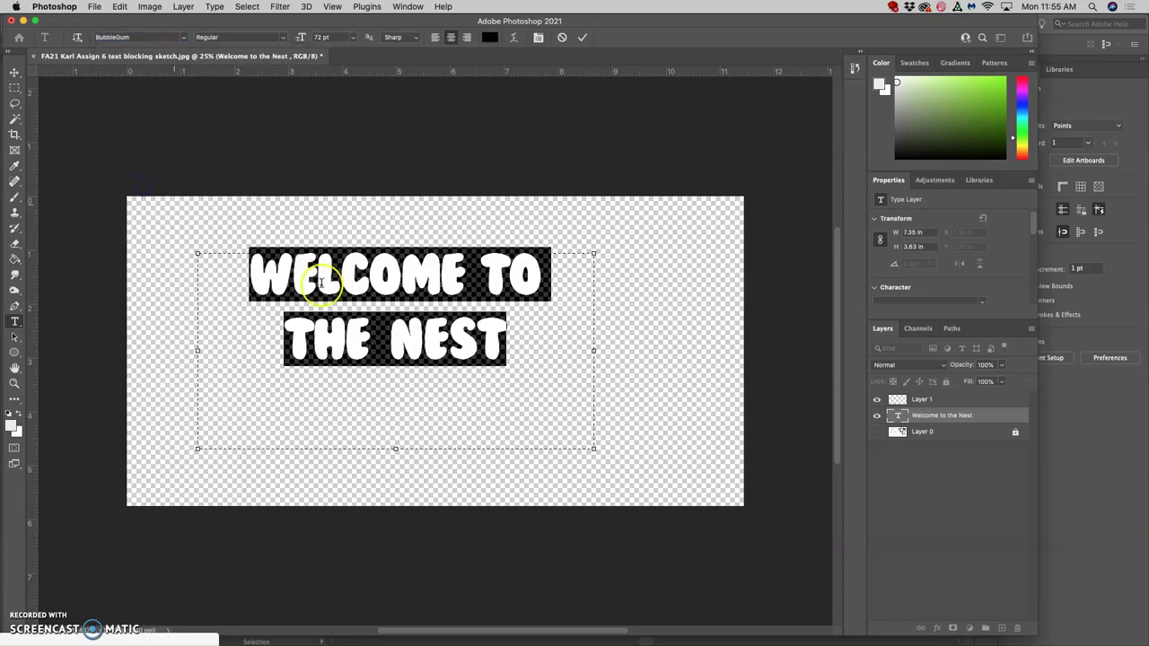
Step: Reselect all the text and duplicate the type layer with Cmd+J
left_click(519, 342)
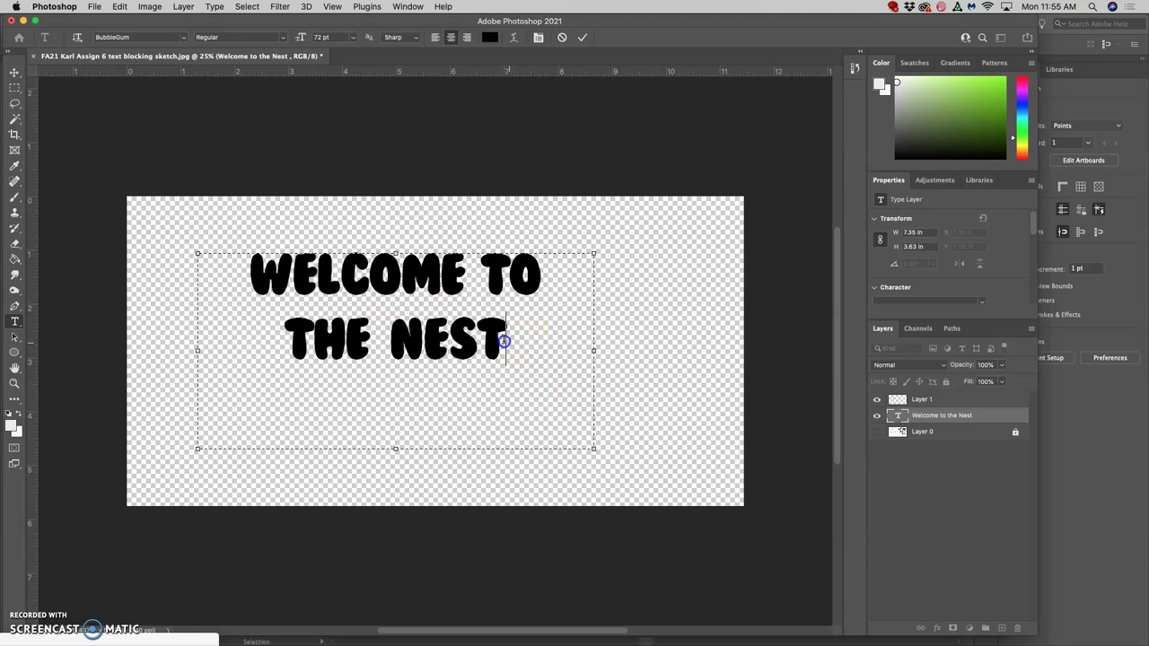
left_click_drag(504, 341, 260, 289)
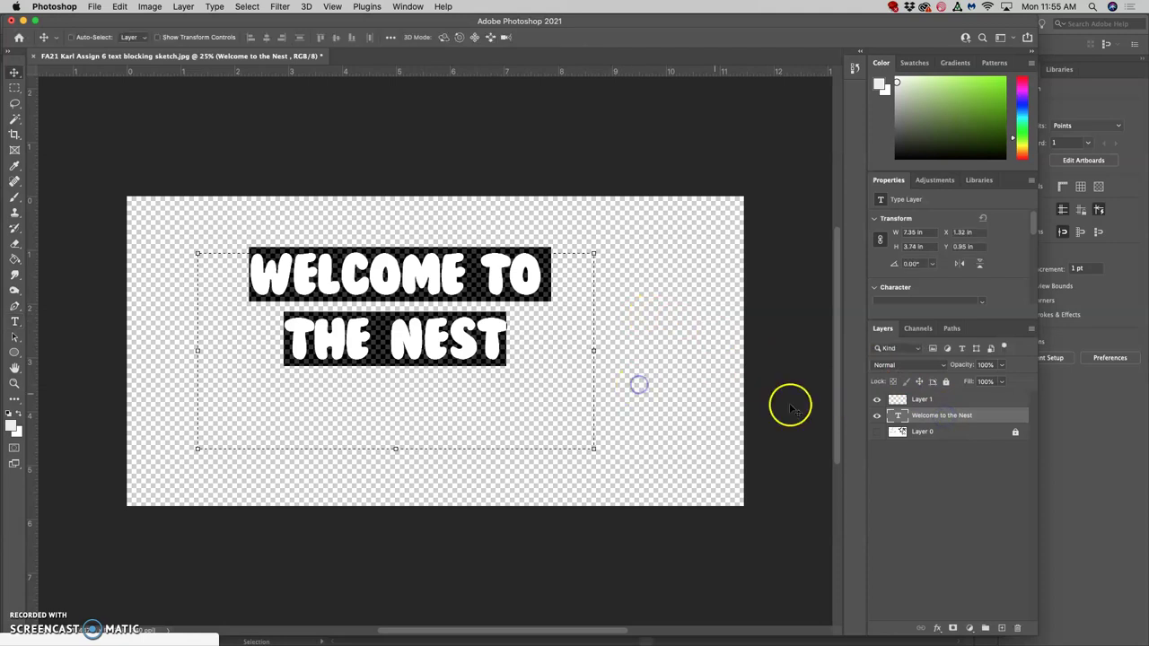
key("super+j")
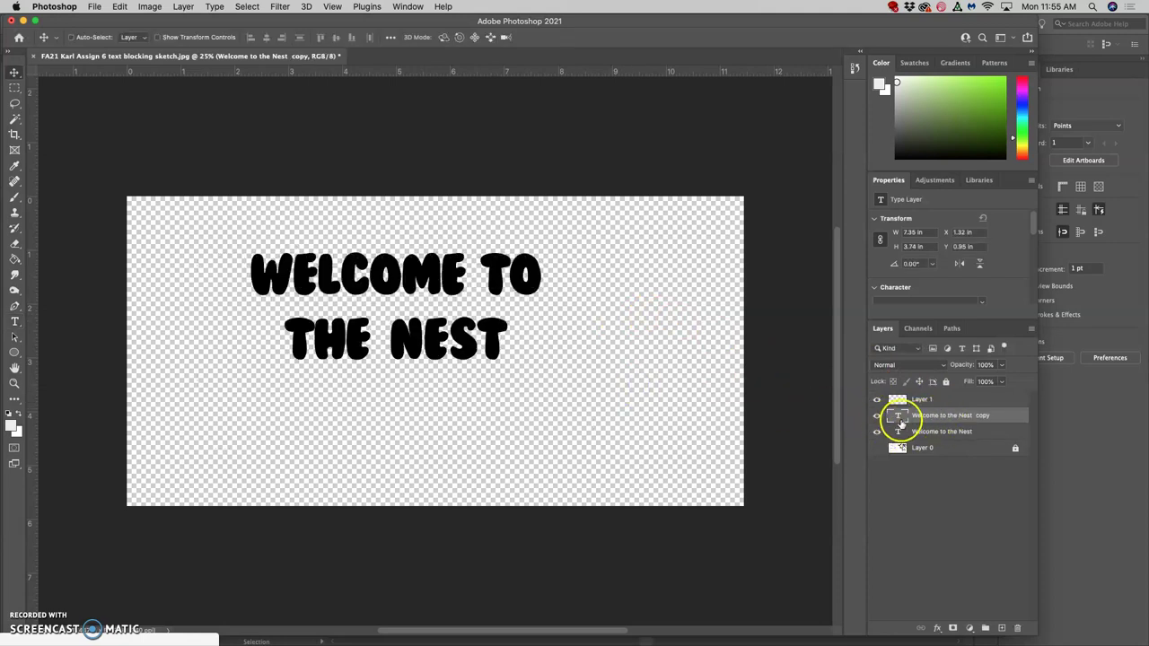
Step: Hide the original BubbleGum text layer, leaving the copy visible
double_click(899, 416)
left_click(879, 435)
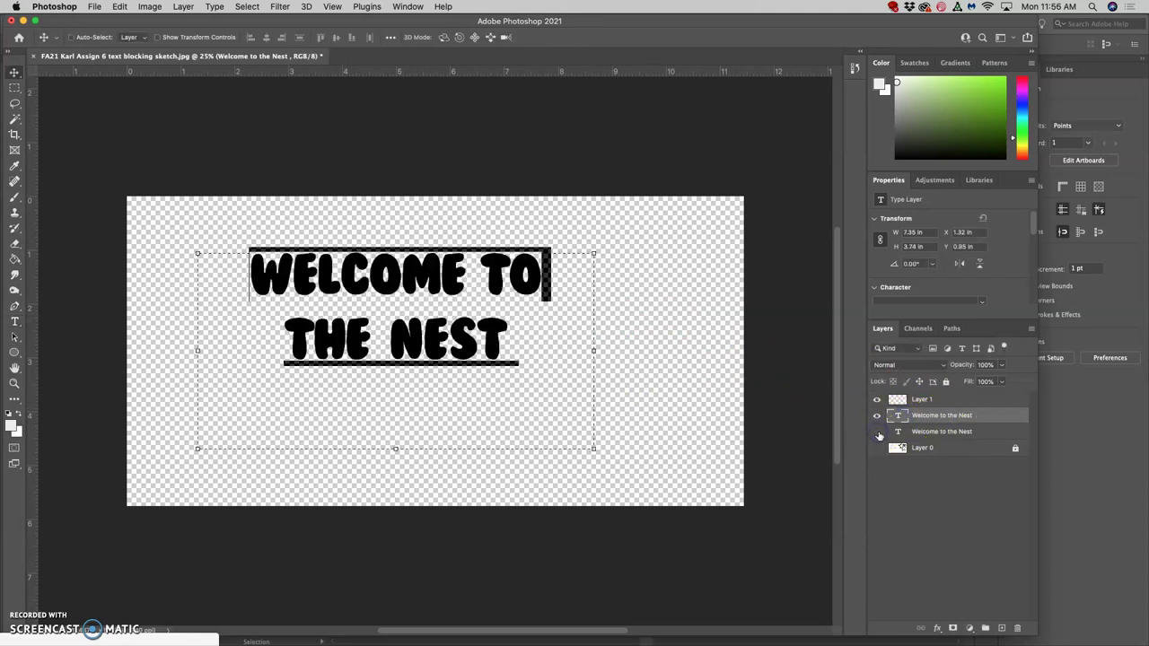
key("super+Return")
key("v")
Step: Set all of the copy's 'WELCOME TO THE NEST' text in the Brighly Crush font
double_click(899, 416)
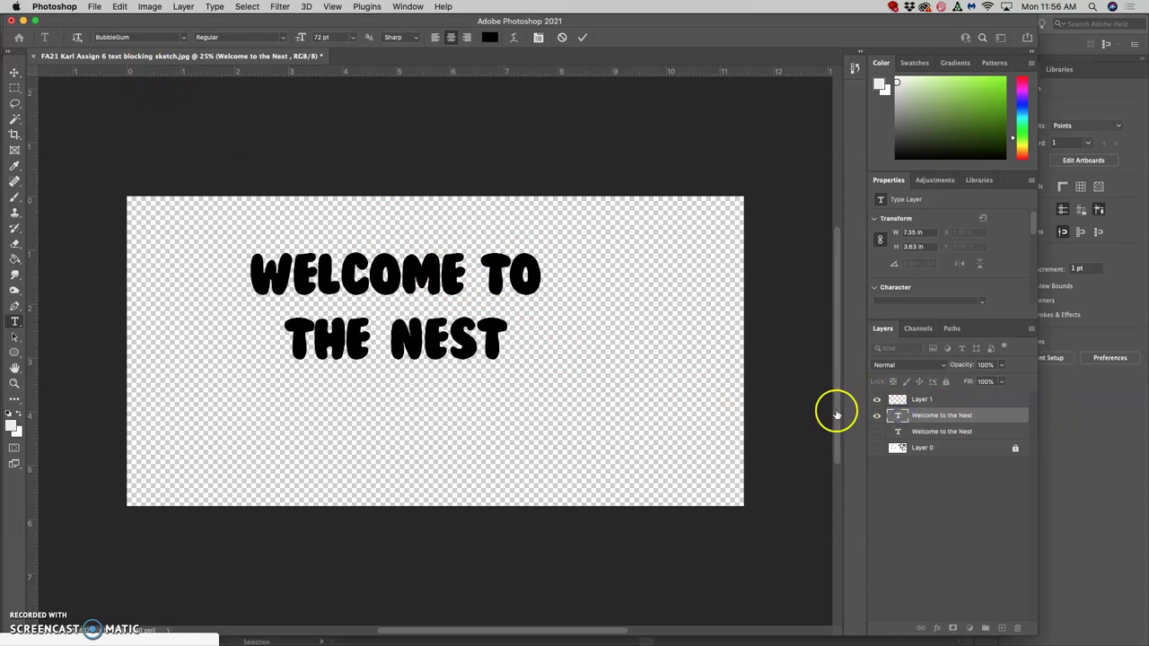
left_click(483, 331)
left_click_drag(504, 330, 265, 265)
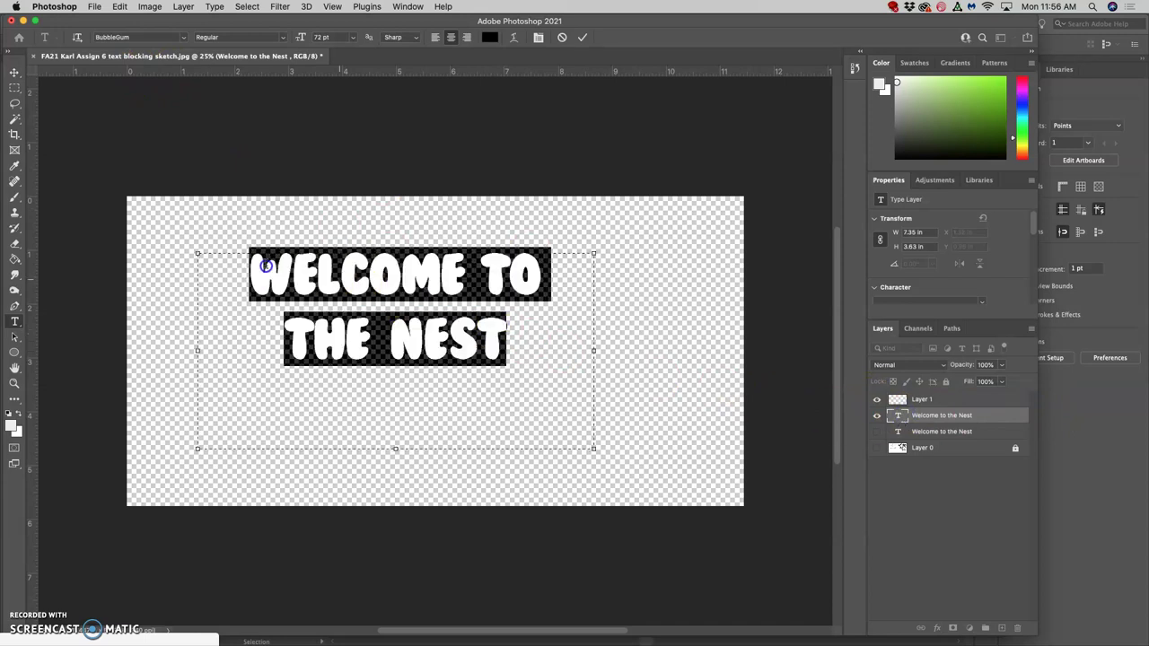
left_click(184, 37)
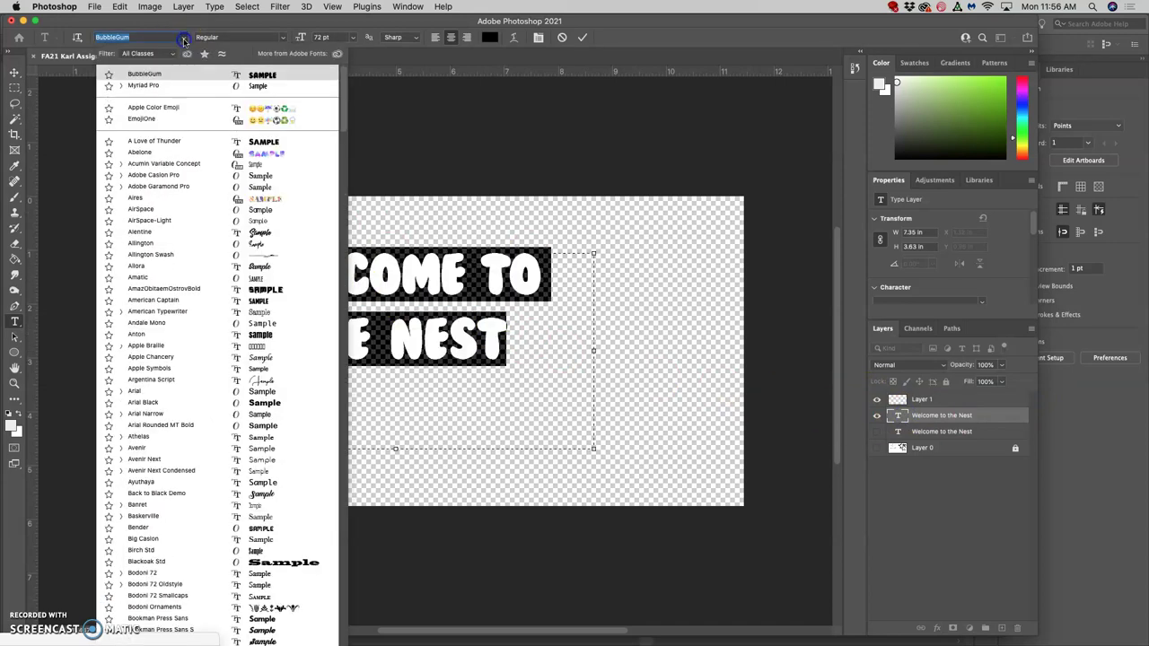
scroll(202, 370, "down", 10)
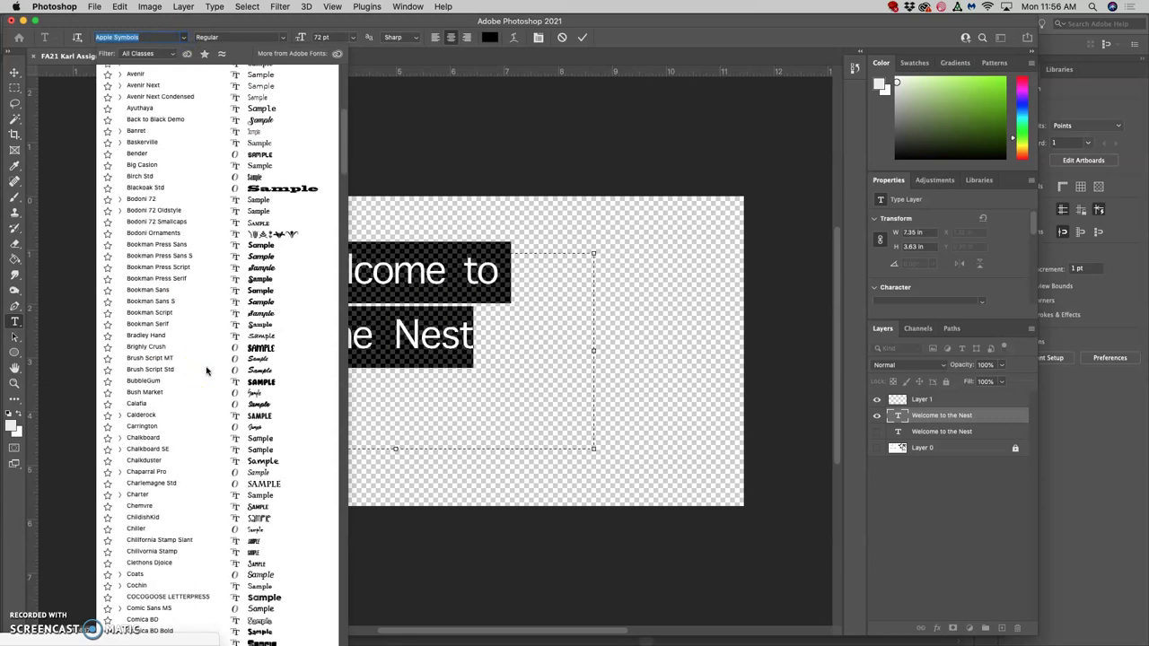
left_click(153, 346)
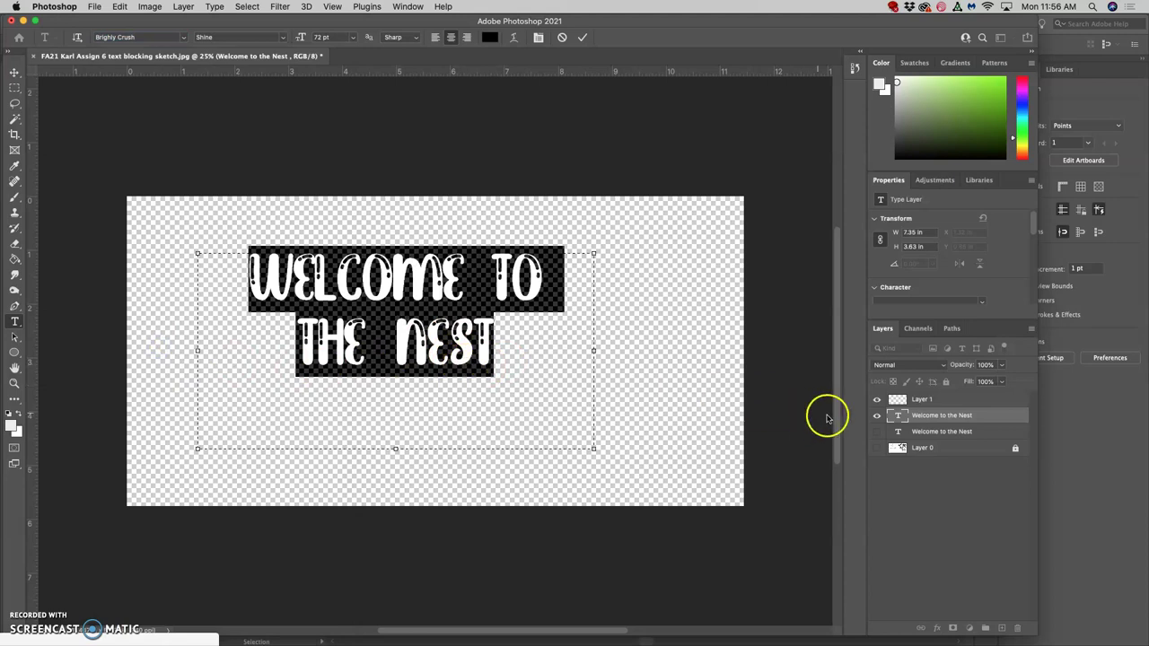
Step: Duplicate the Brighly Crush text layer
left_click(925, 418)
key("v")
mouse_move(925, 421)
left_mouse_down()
mouse_move(918, 441)
mouse_move(880, 431)
mouse_move(942, 419)
left_mouse_up()
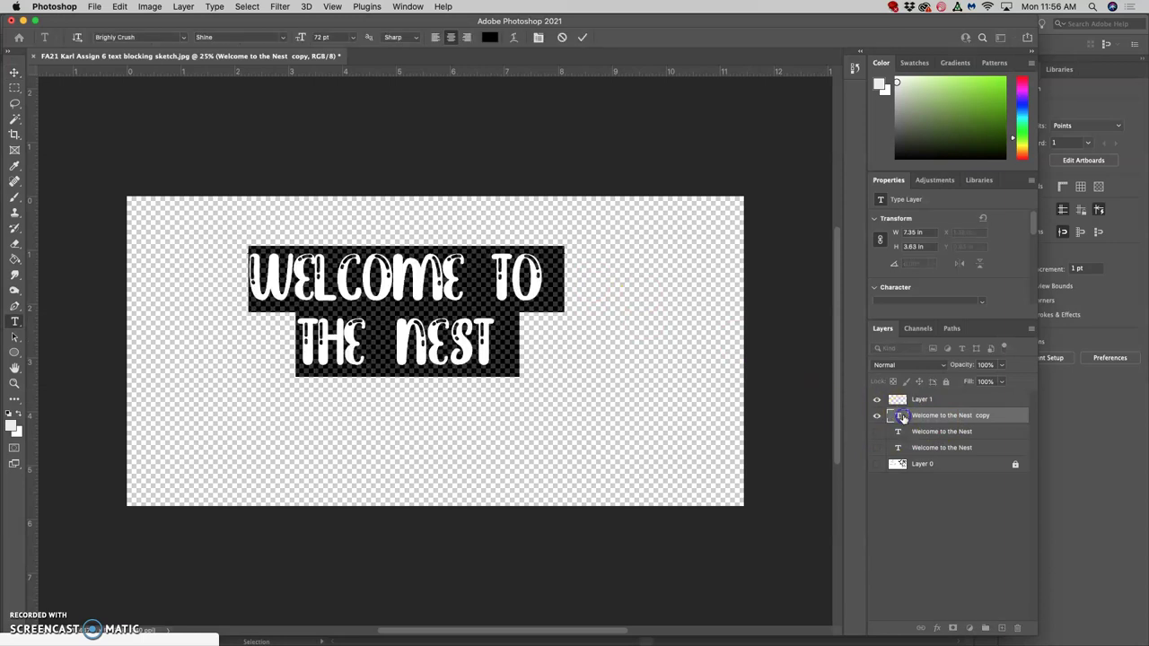
Step: Change the copied heading's font to Cotton Butter
left_click(183, 39)
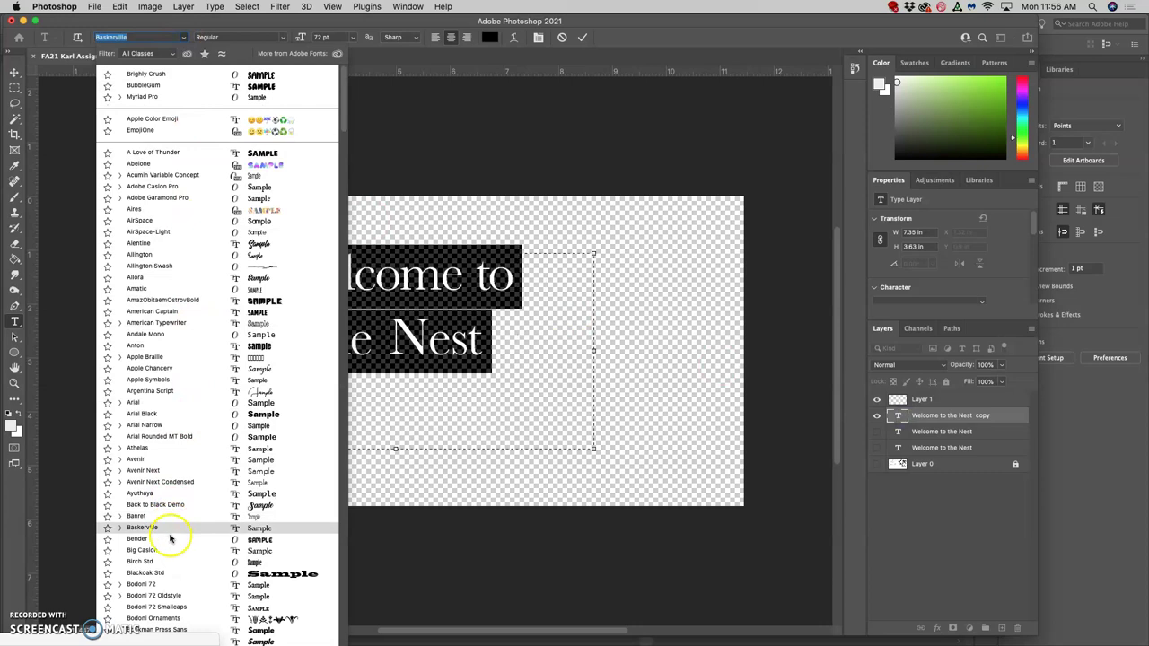
scroll(169, 489, "down", 10)
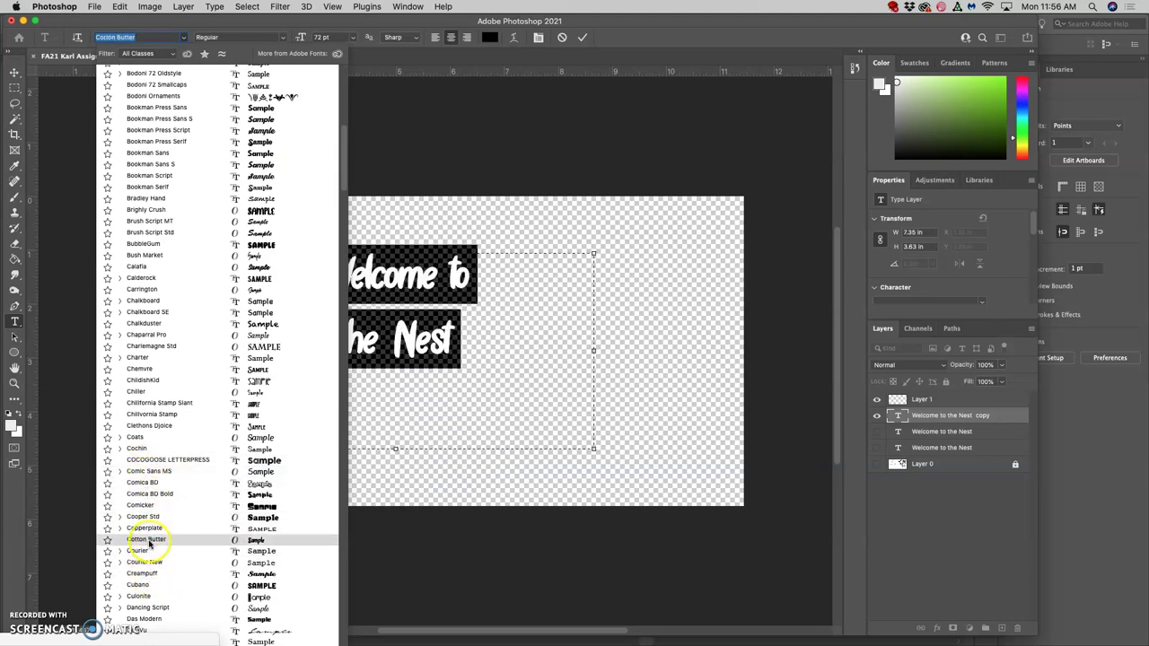
left_click(149, 541)
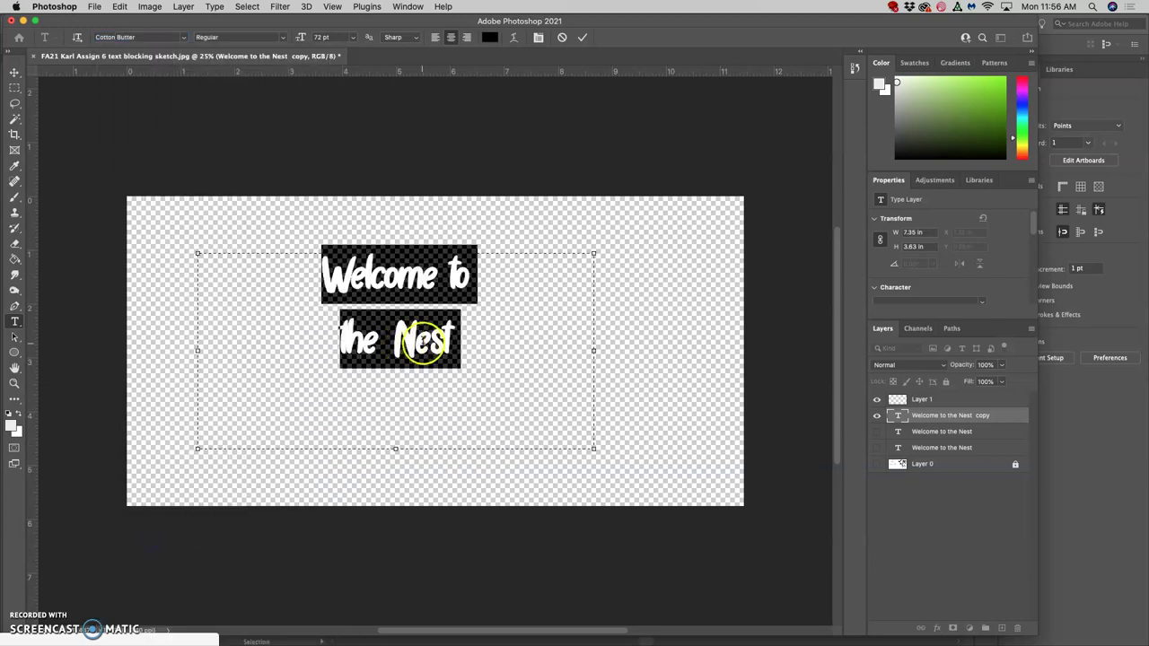
Step: Select both lines of the Cotton Butter heading text
left_click(500, 350)
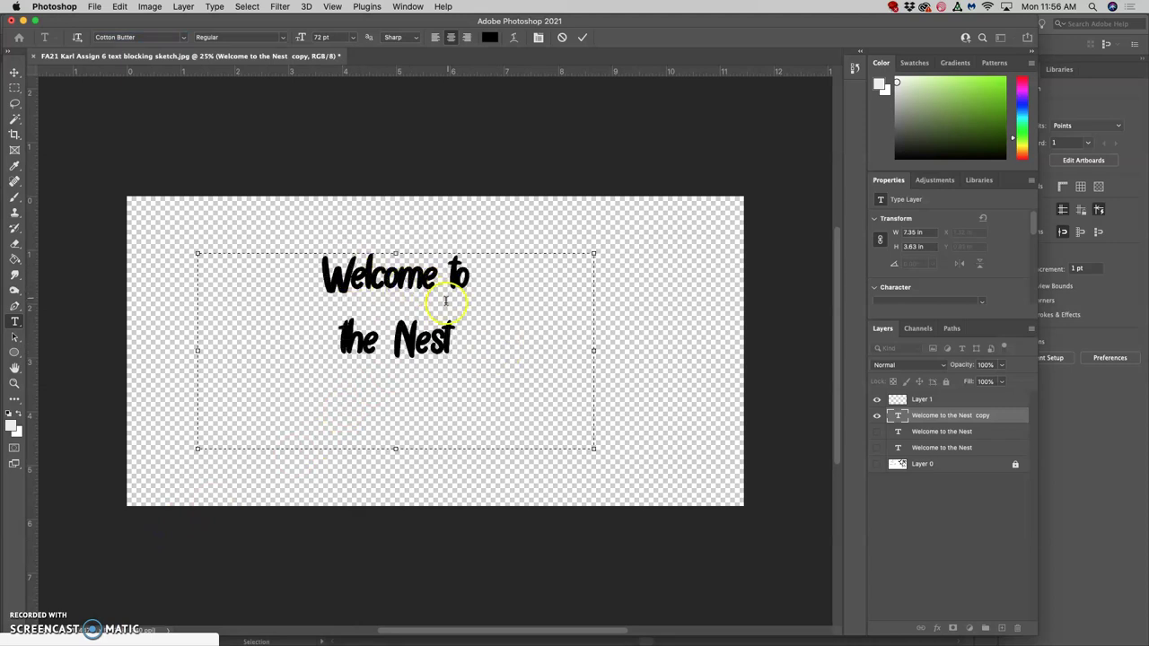
left_click_drag(384, 343, 310, 285)
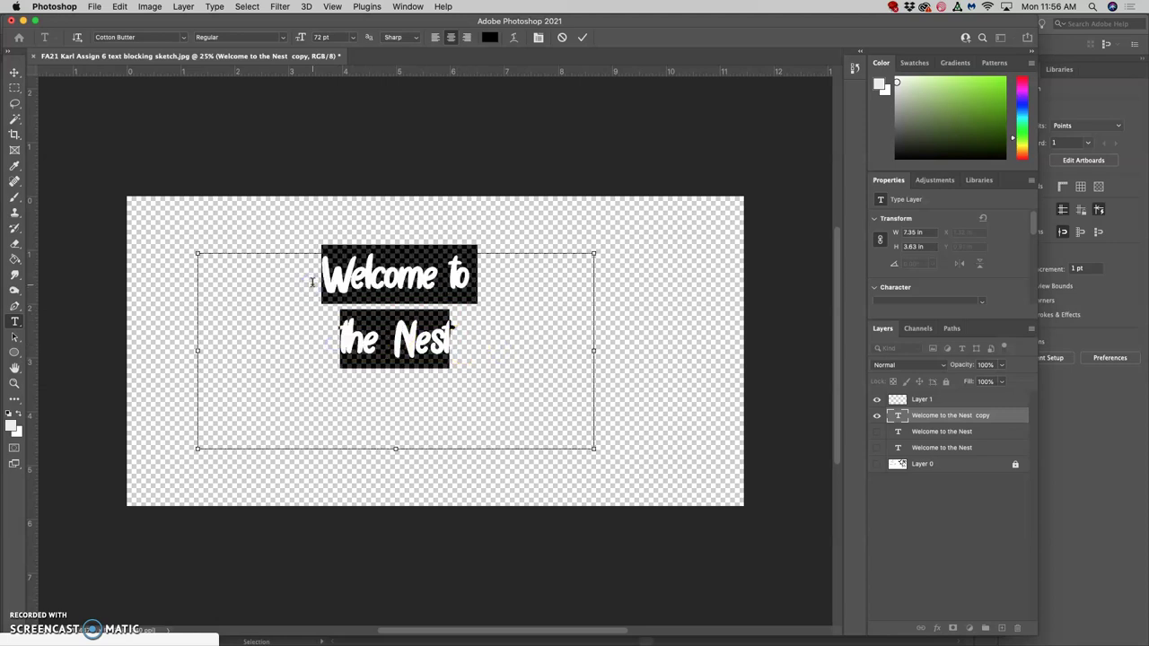
key("super+h")
left_click_drag(453, 343, 318, 279)
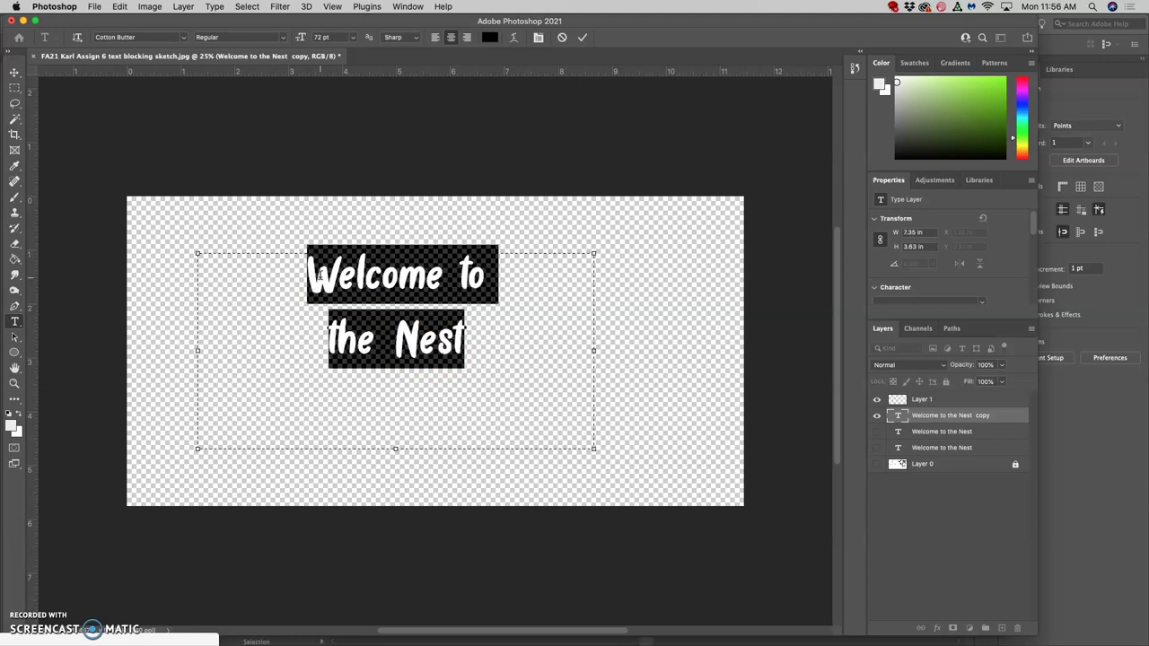
Step: Tighten the space between 'Welcome' and 'to'
left_click(458, 266)
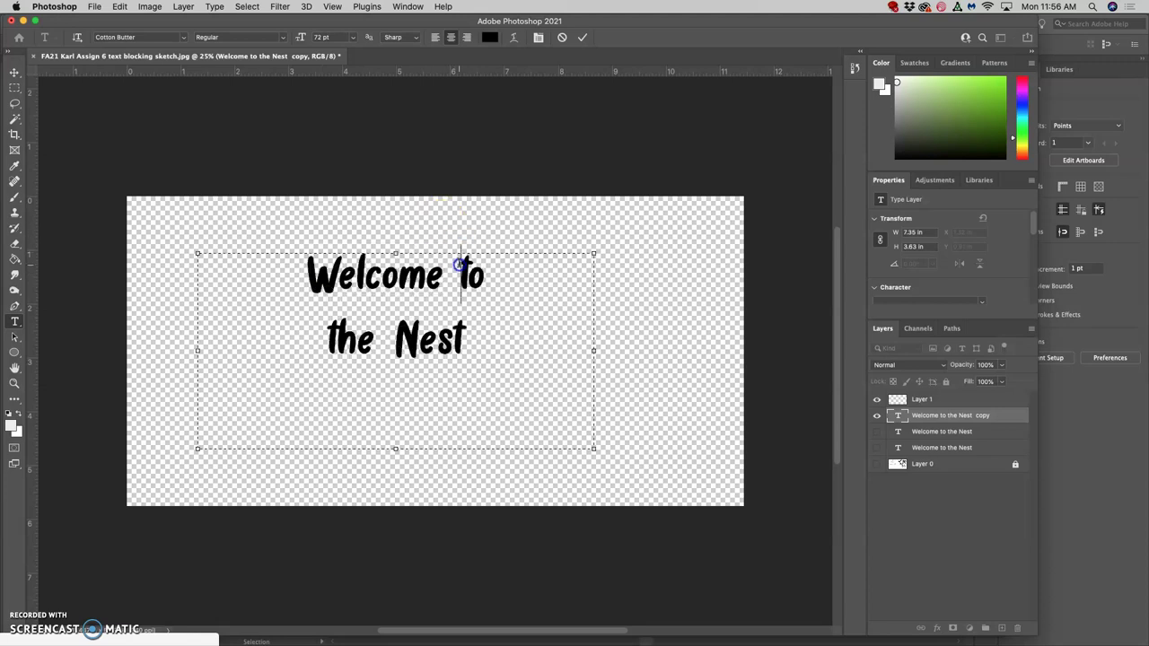
triple_click(458, 266)
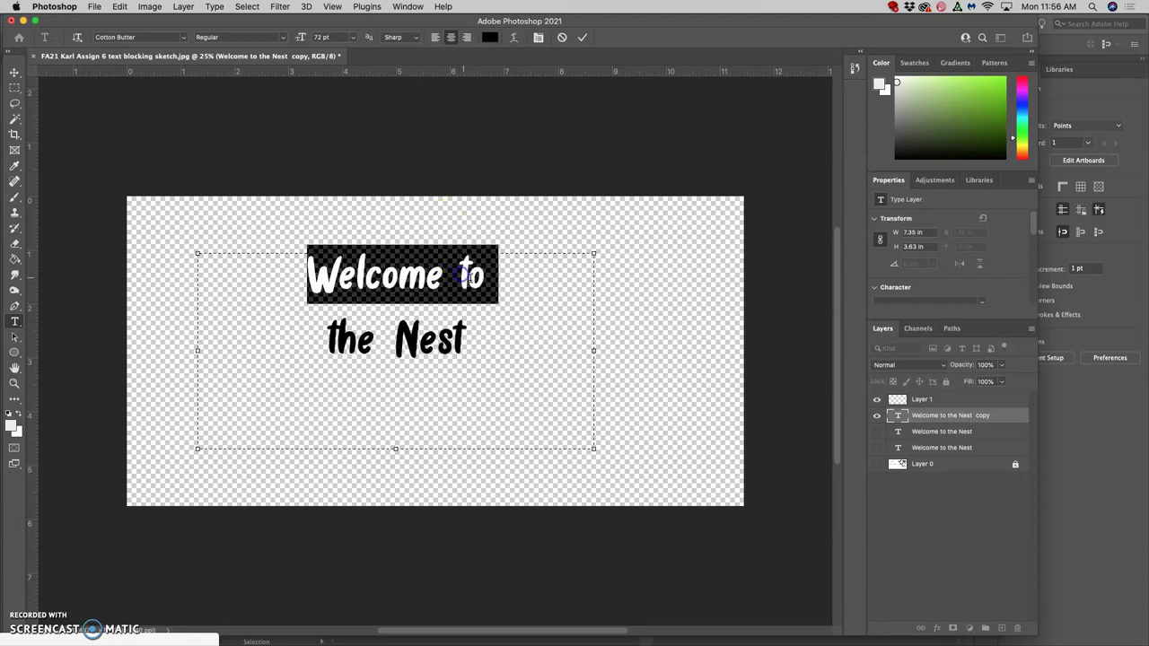
left_click(468, 281)
left_click_drag(461, 280, 446, 283)
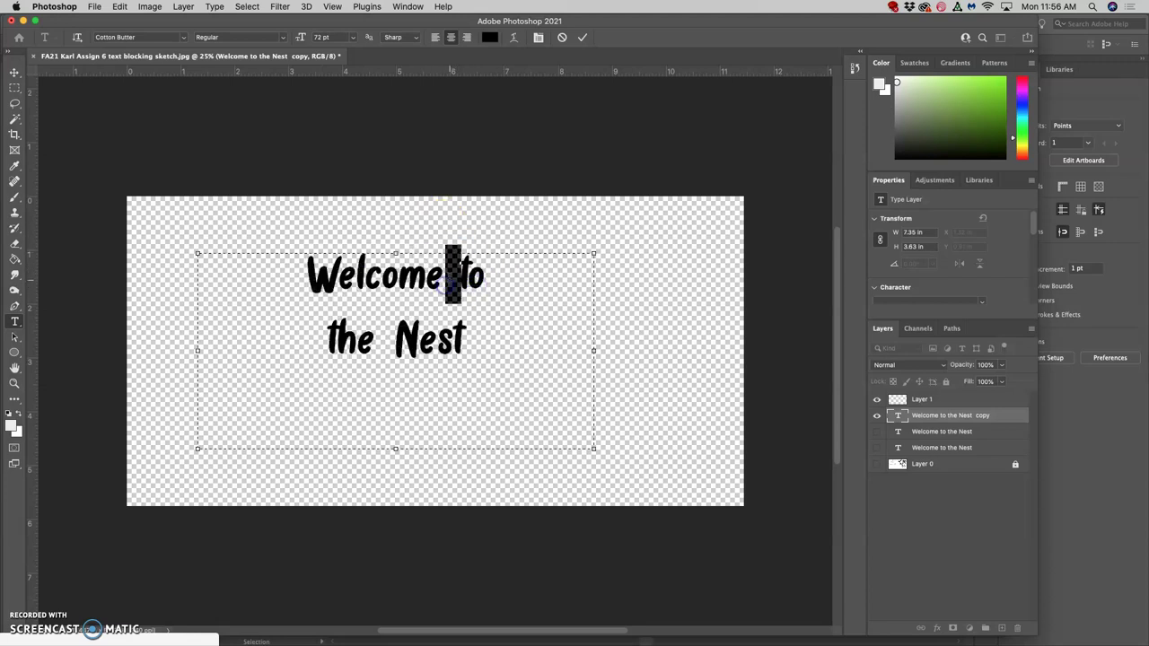
key("alt+Left")
key("alt+Left")
key("alt+Left")
key("alt+Left")
key("alt+Left")
key("alt+Left")
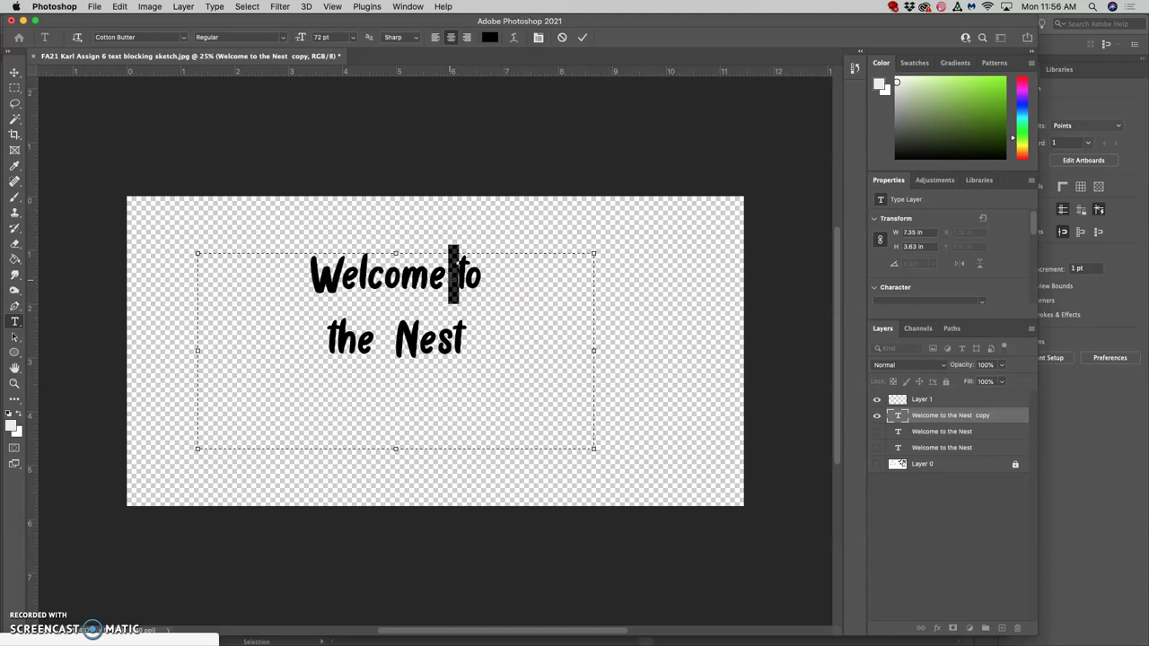
Step: Tighten the space between 'the' and 'Nest'
left_click(484, 320)
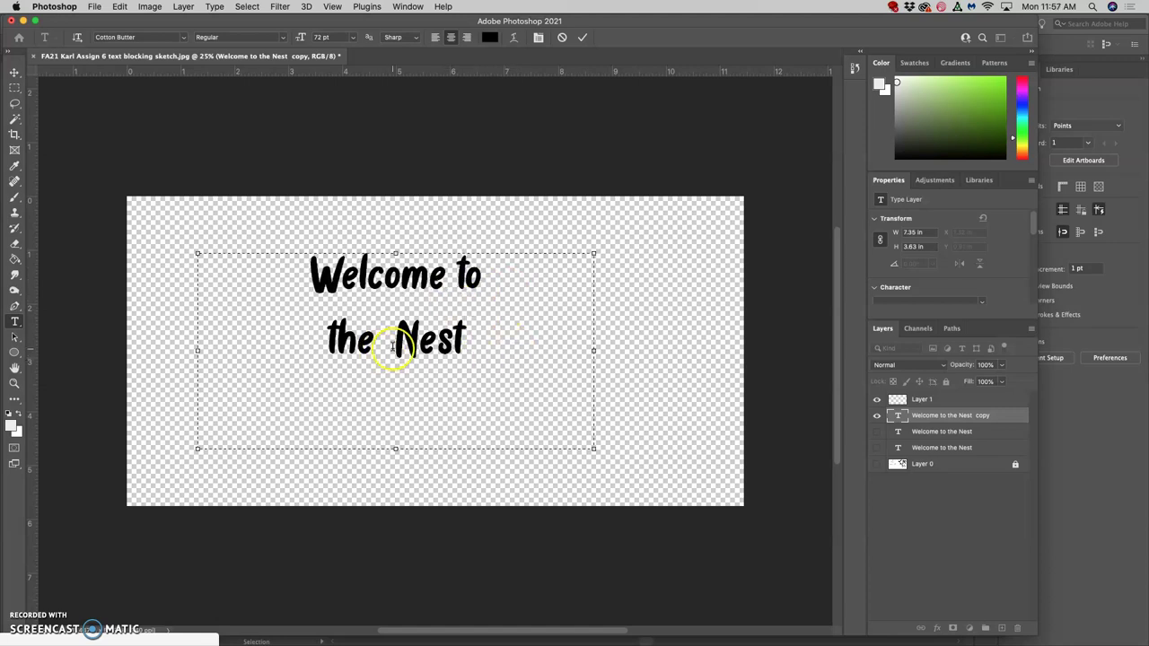
left_click_drag(389, 341, 377, 348)
key("alt+Left")
key("alt+Left")
key("alt+Left")
key("alt+Left")
key("alt+Left")
key("alt+Left")
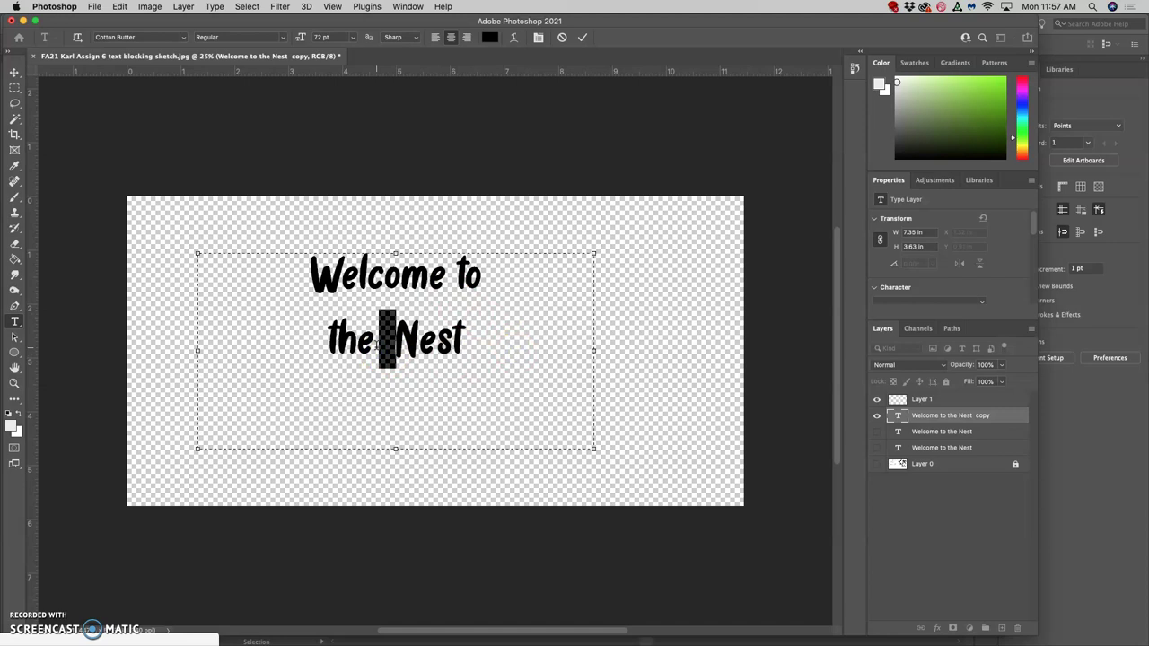
left_click(444, 289)
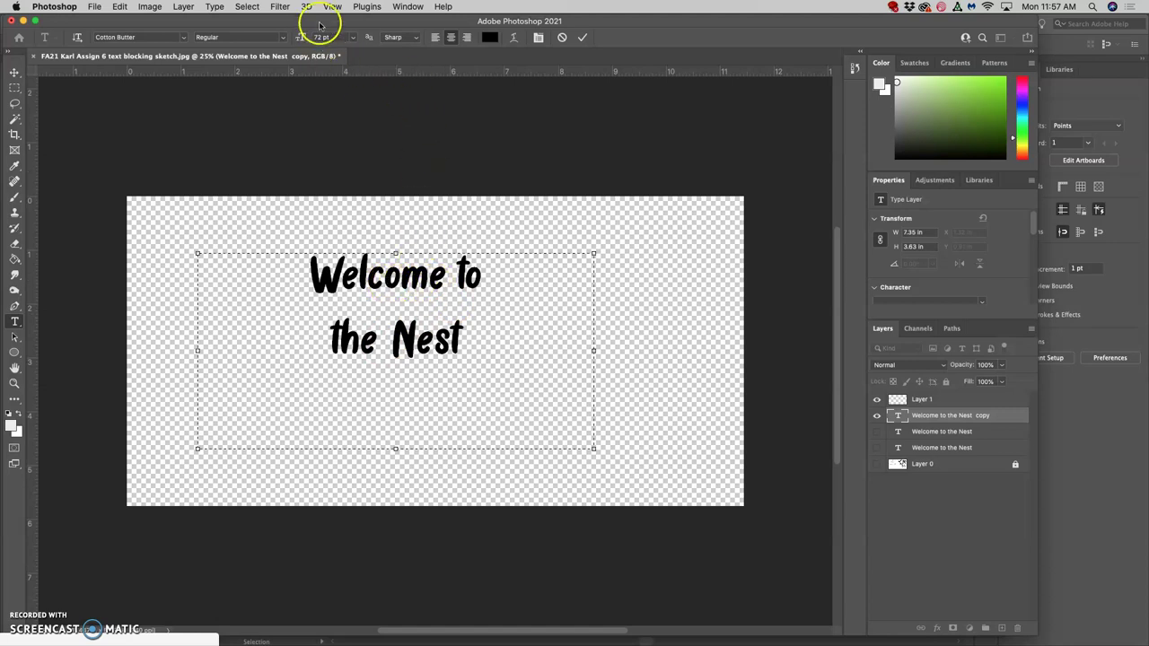
left_click(491, 352)
Step: Enlarge the W of 'Welcome' to 89 pt
left_click_drag(343, 283, 313, 287)
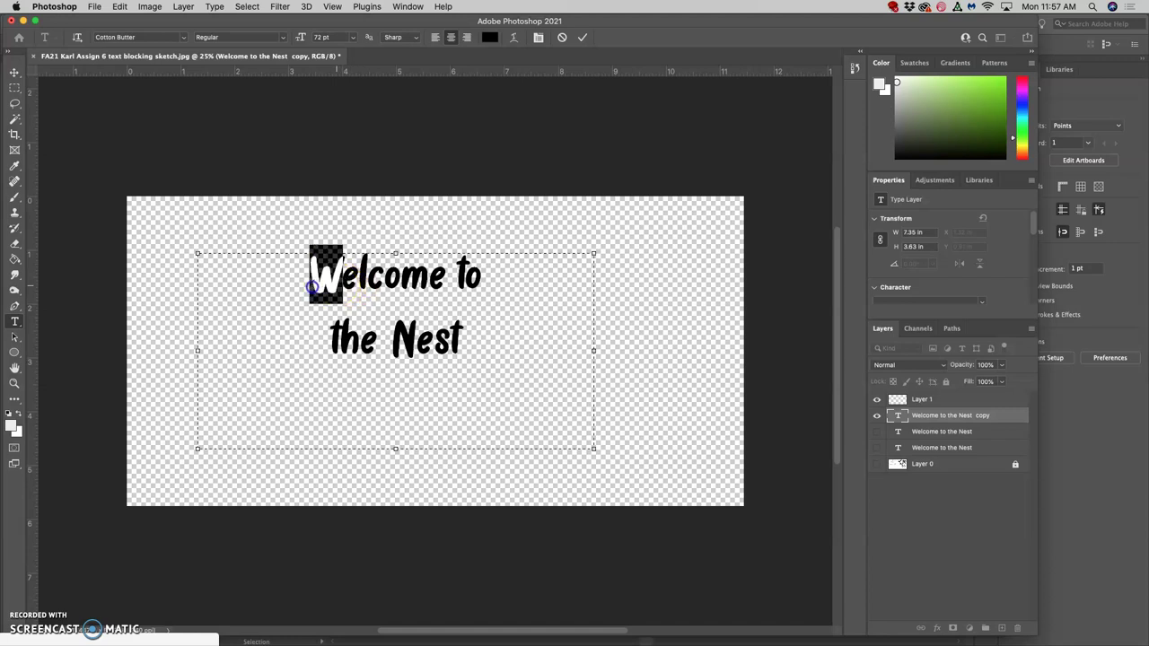
left_click(352, 37)
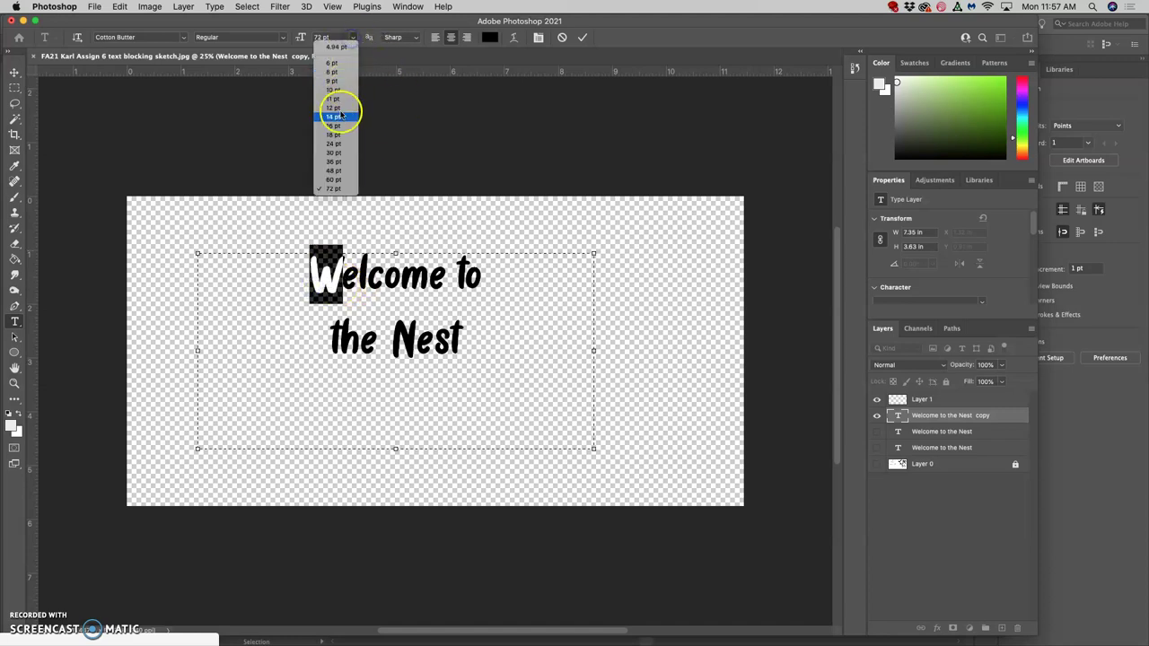
left_click(319, 37)
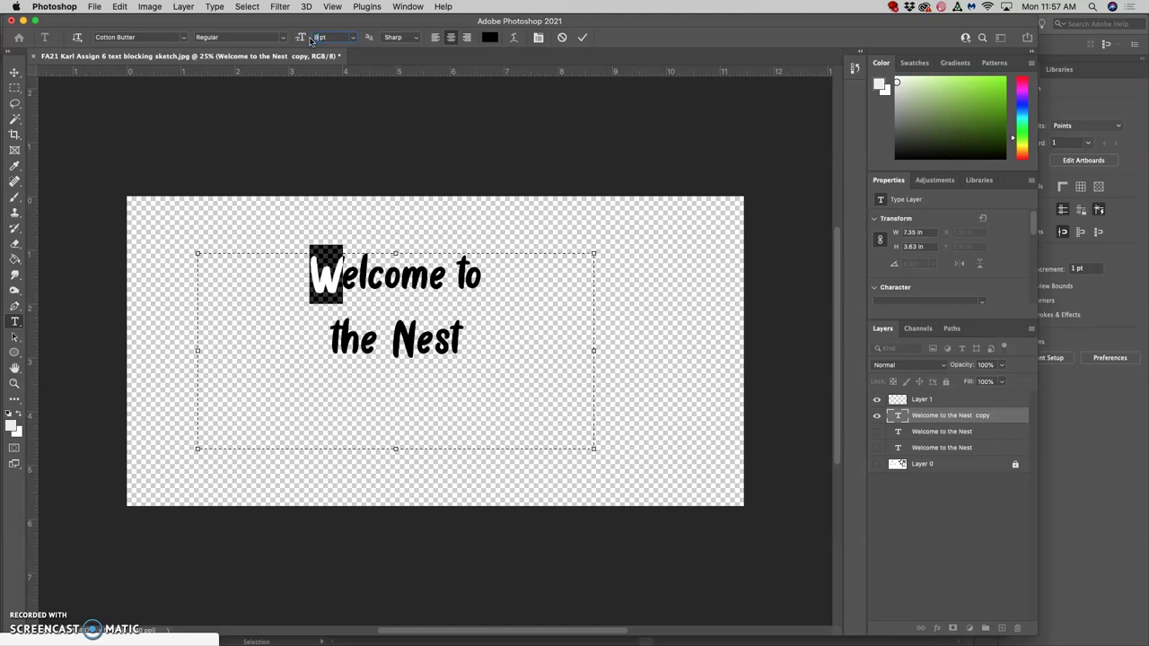
key("Return")
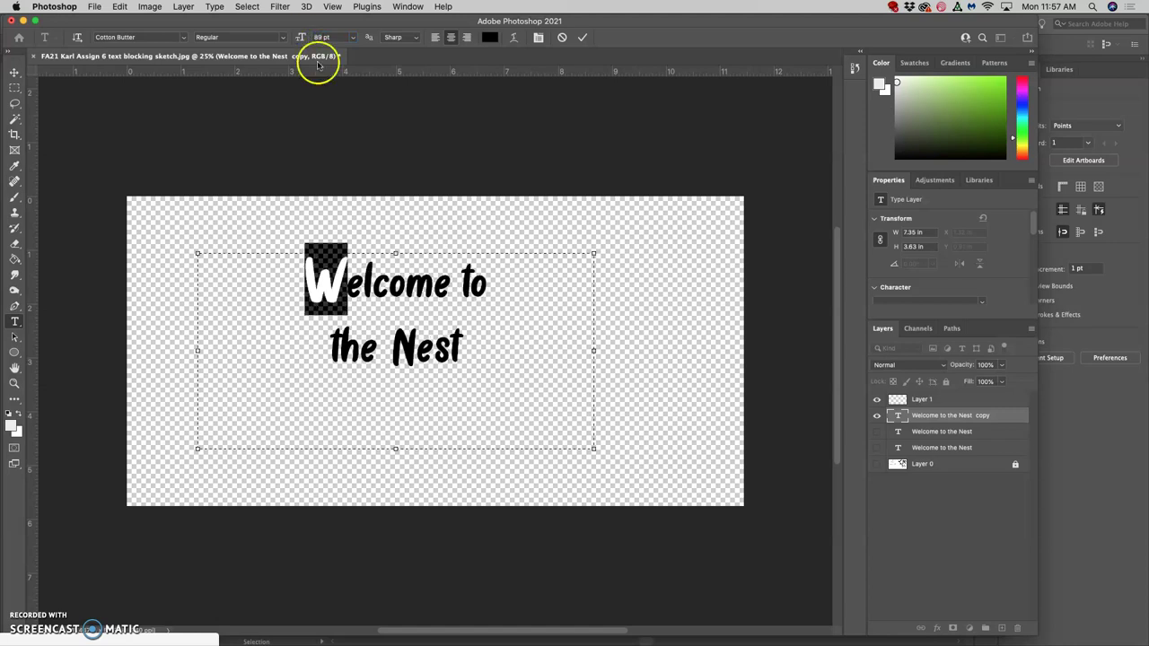
left_click(491, 273)
Step: Set the N of 'Nest' to a size of 72
left_click_drag(394, 349, 418, 348)
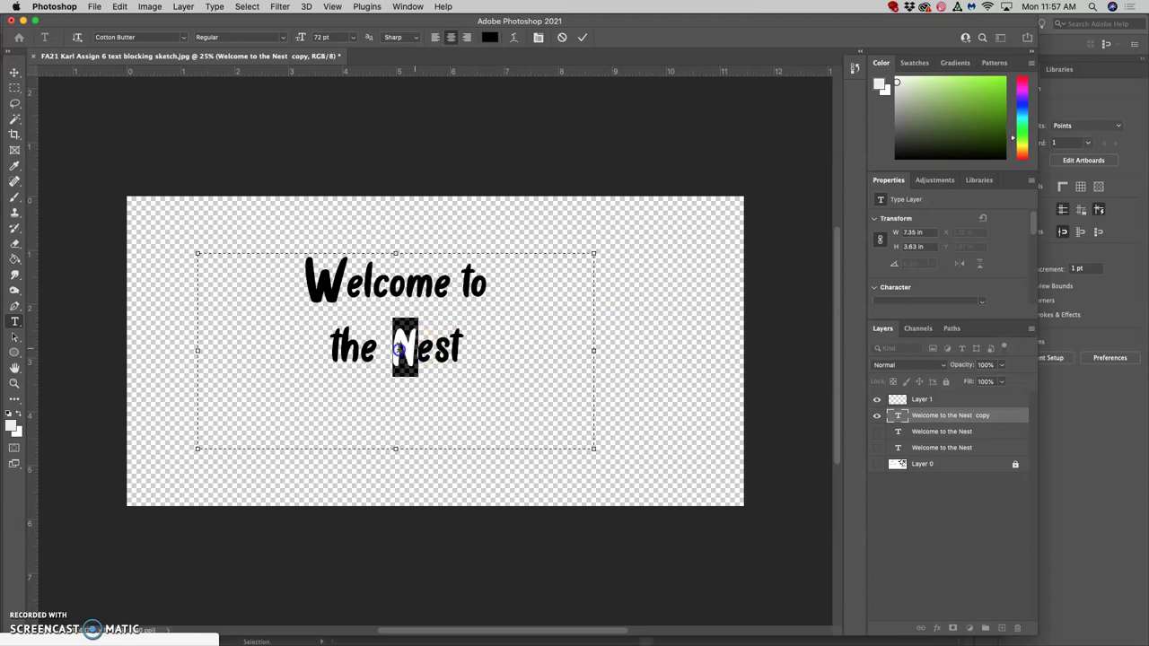
left_click(321, 38)
type("72")
key("Return")
left_click(487, 298)
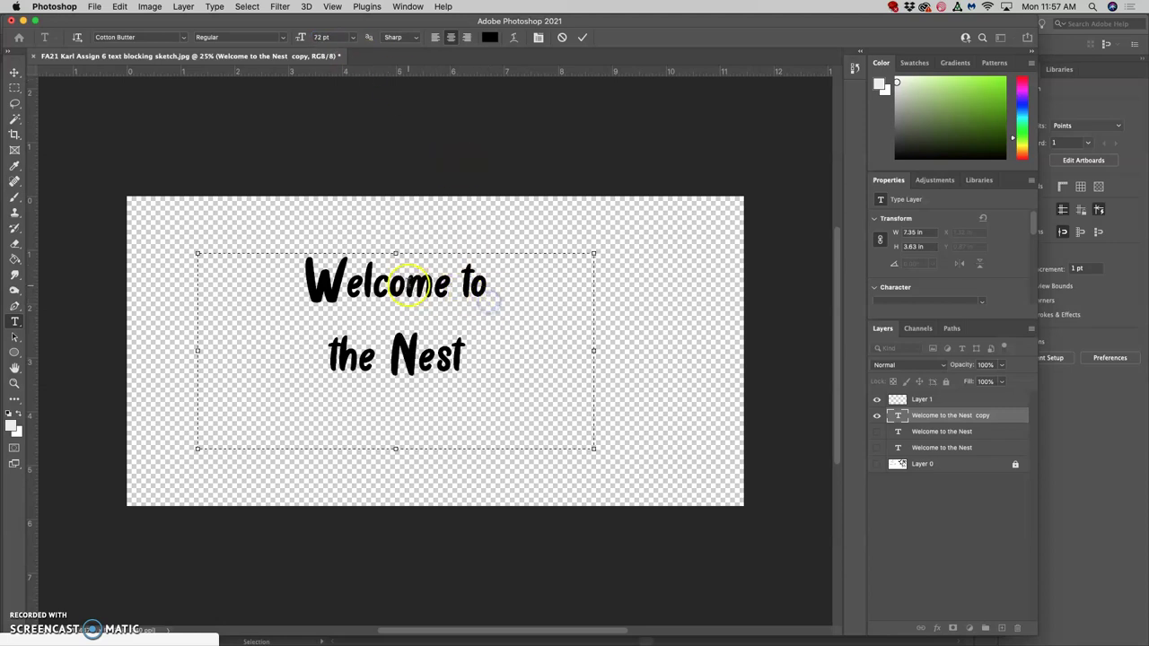
Step: Fine-tune the kerning after the W of 'Welcome' and check the N's size
left_click(366, 285)
left_click_drag(335, 290, 314, 289)
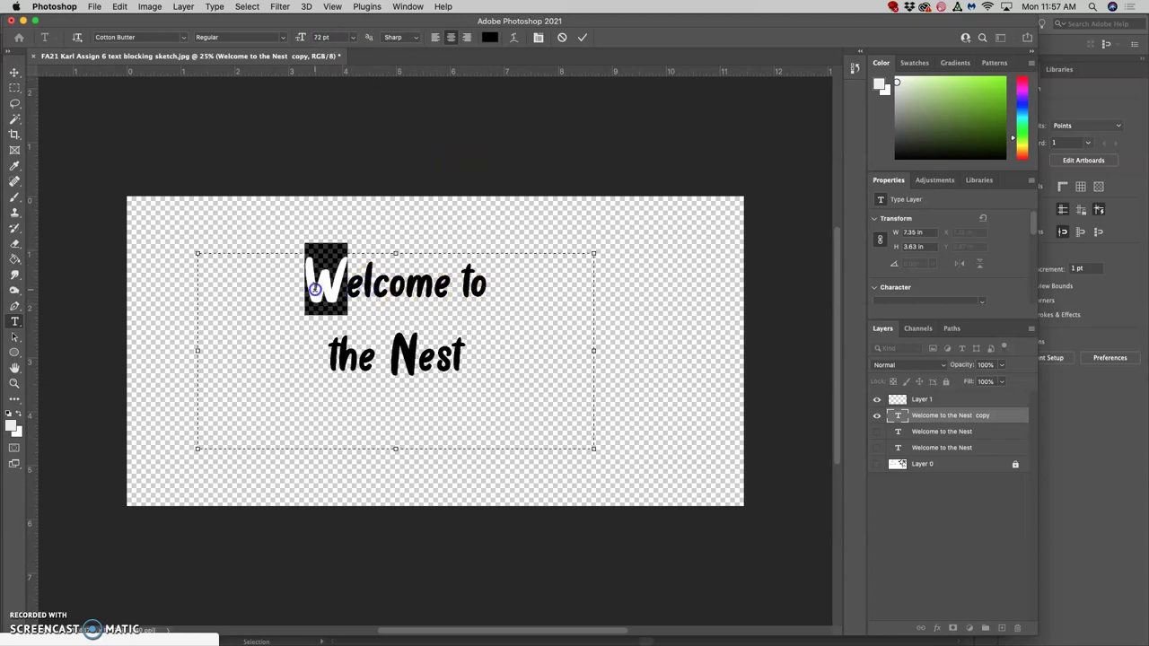
type(".")
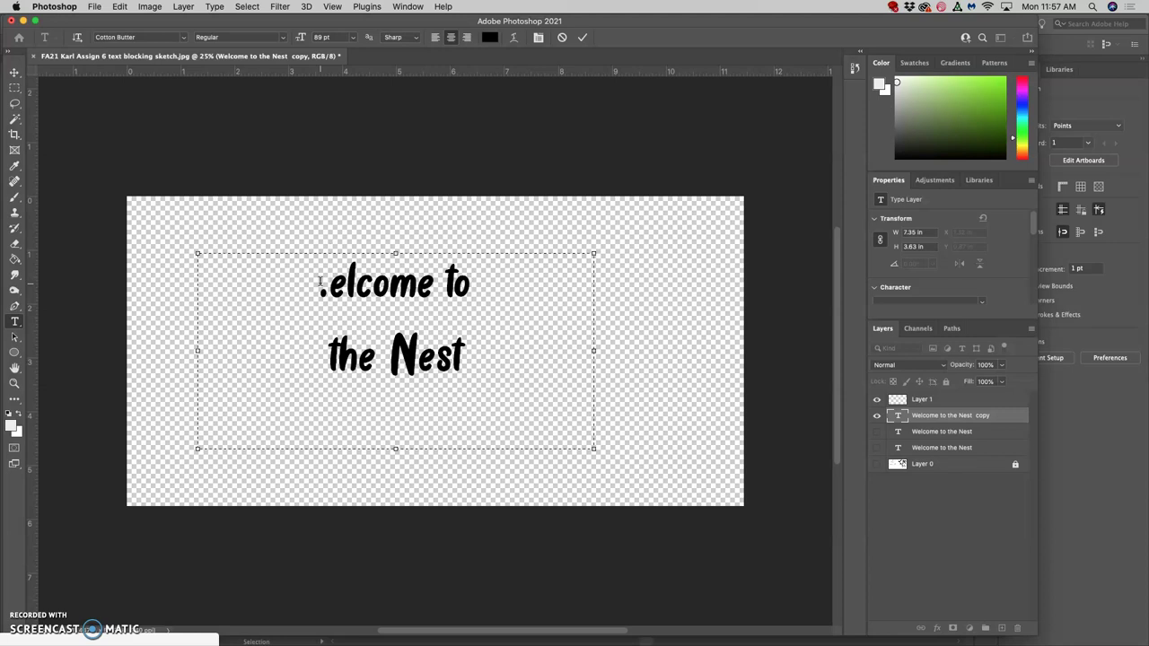
key("super+z")
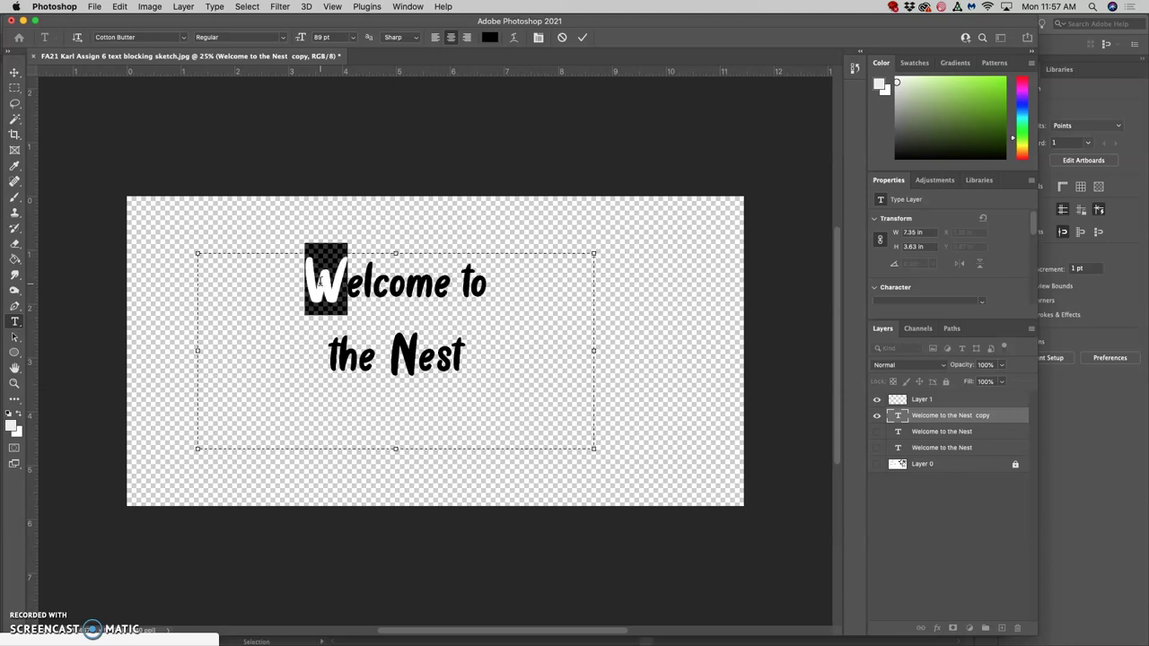
key("alt+Left")
key("alt+Left")
key("alt+Left")
key("alt+Left")
key("alt+Left")
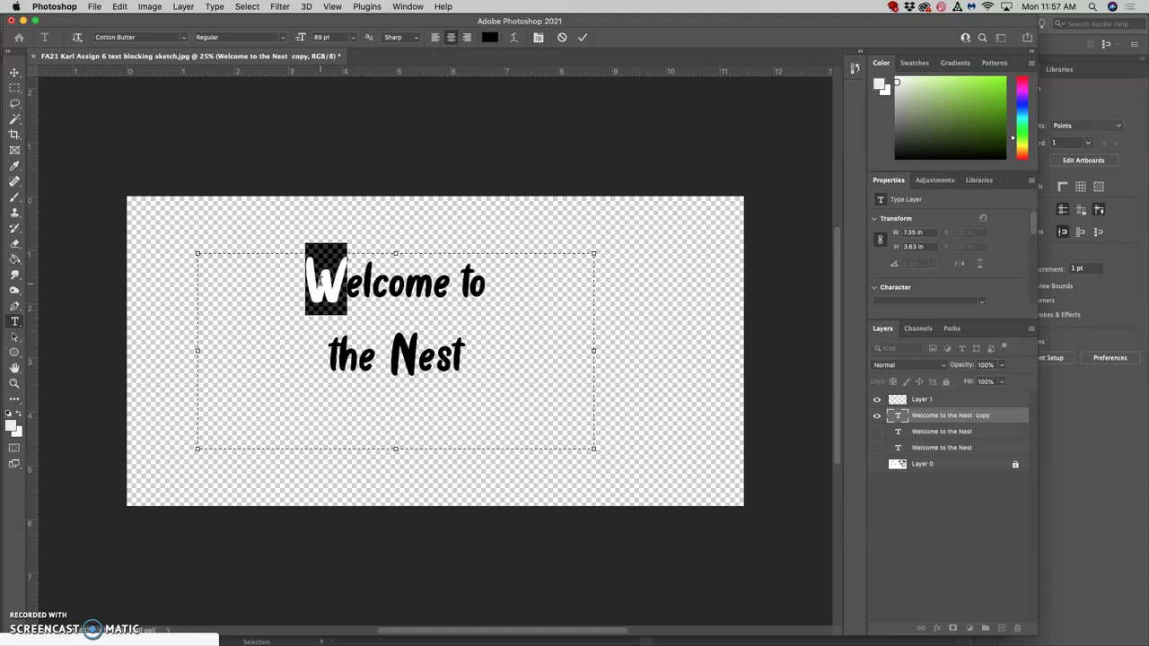
key("alt+Right")
key("alt+Right")
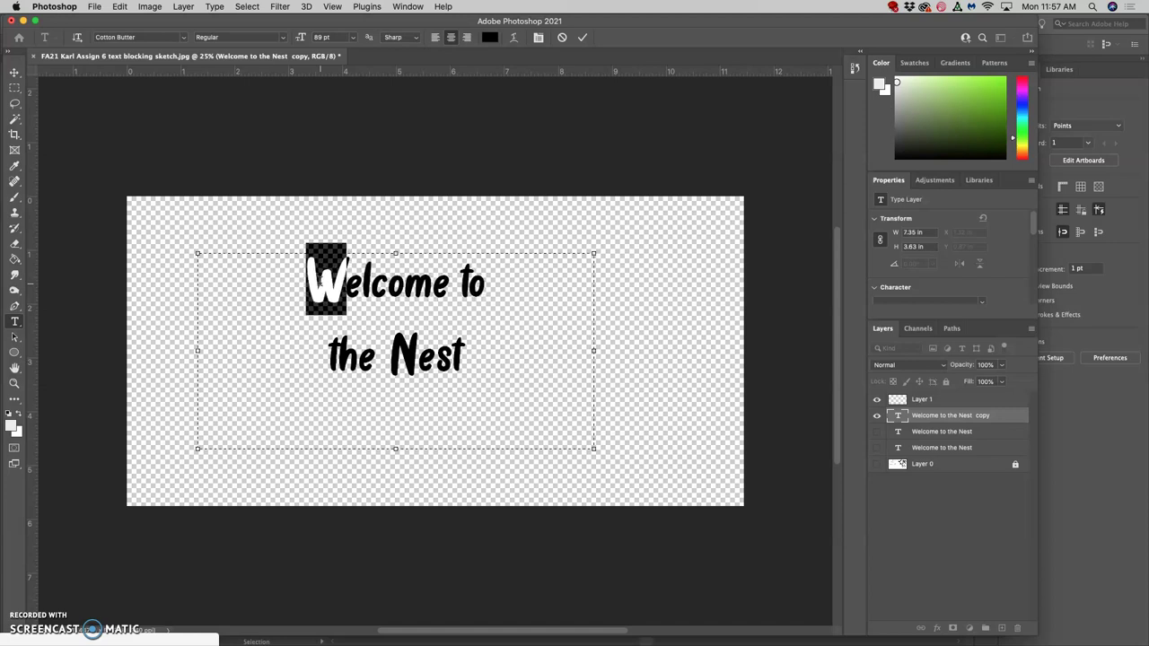
left_click(488, 311)
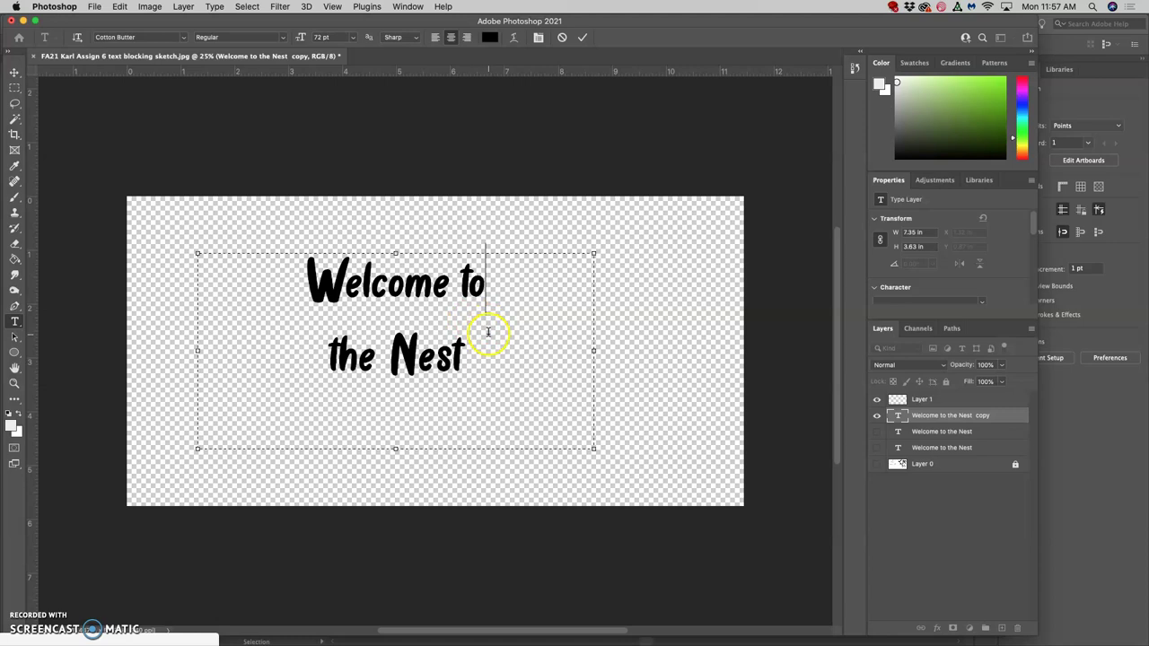
left_click(427, 379)
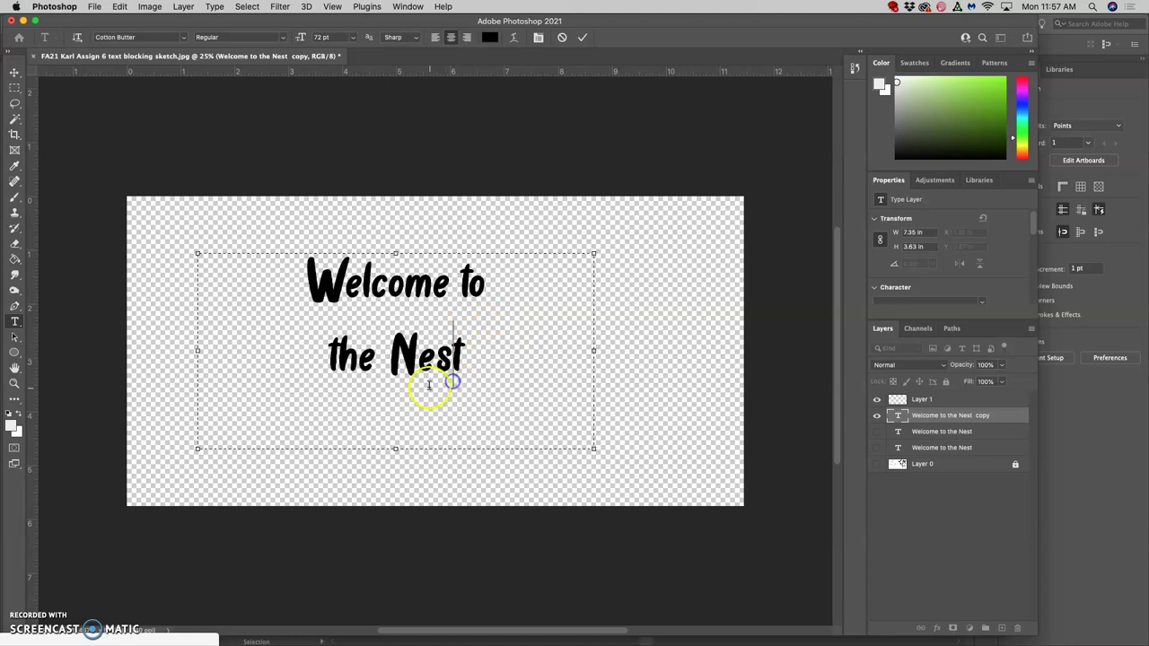
left_click(549, 370)
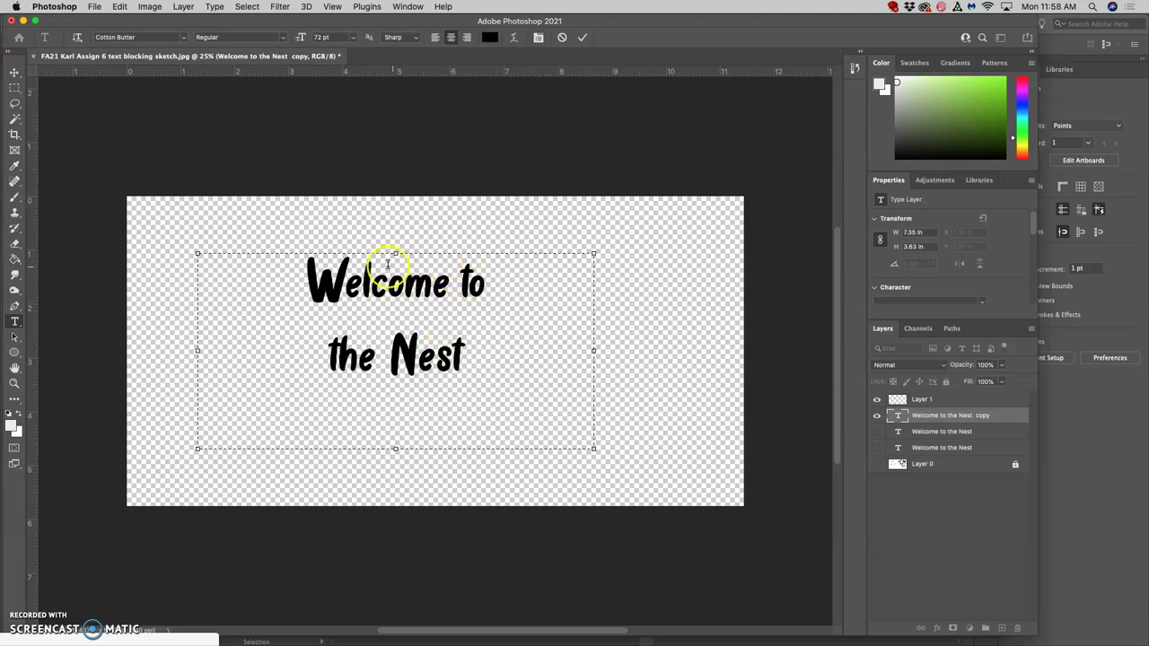
left_click(304, 263)
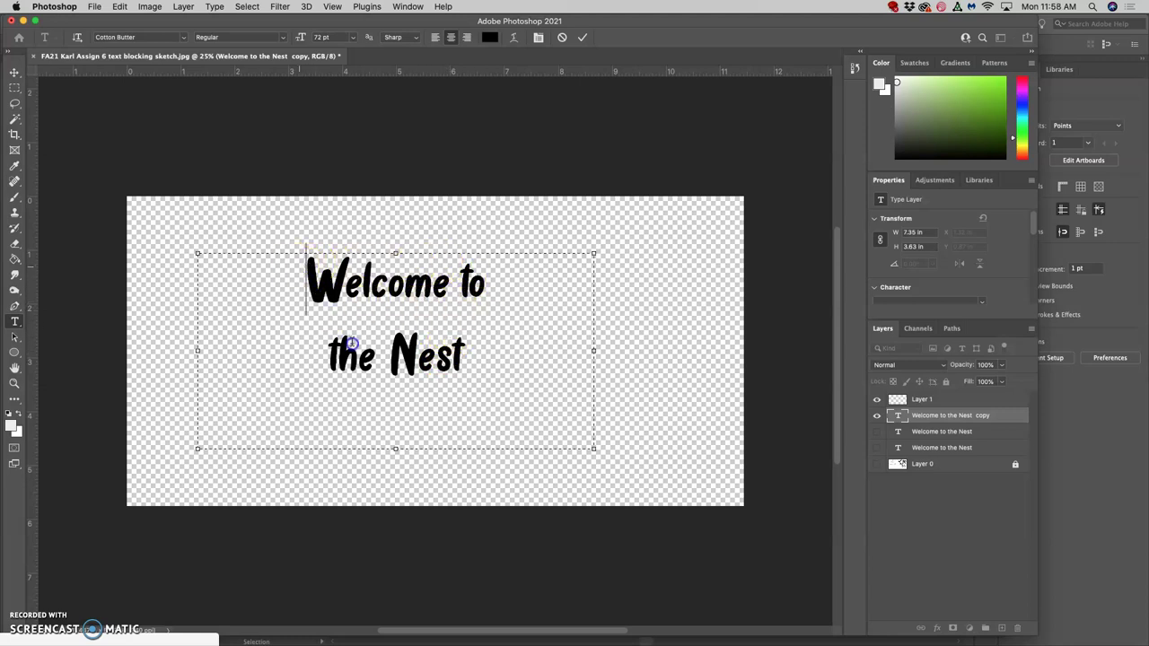